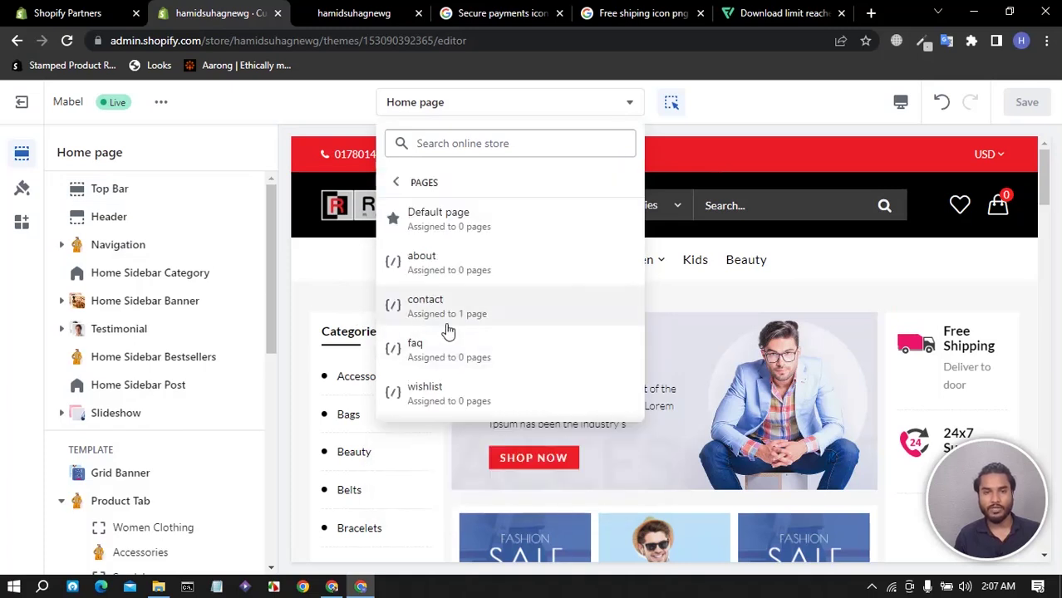
Switch to the contact page template and open the settings of its Contact Page section.
click(447, 315)
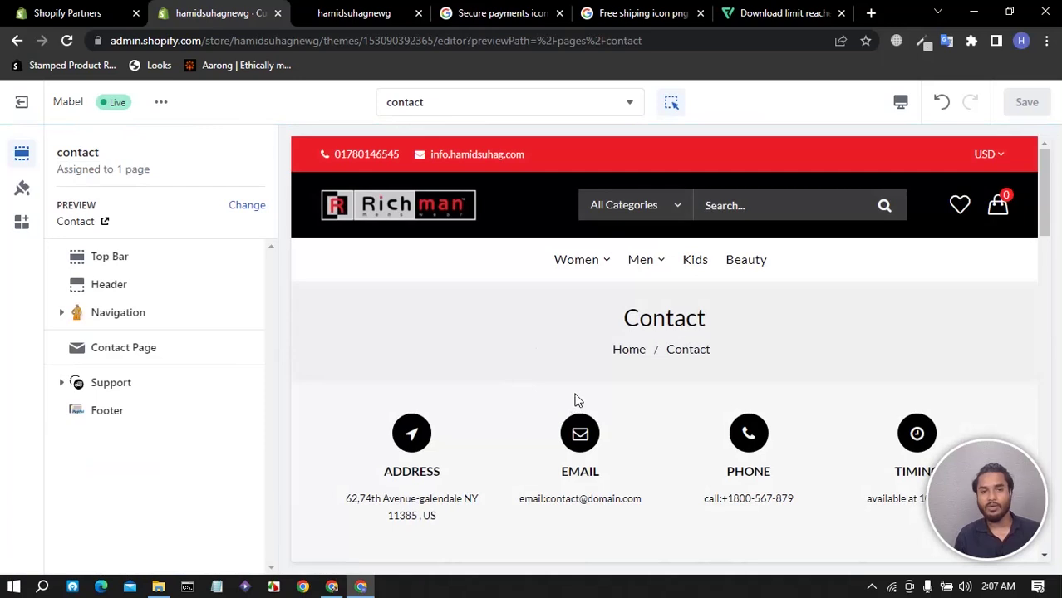
scroll(418, 457, down, 5)
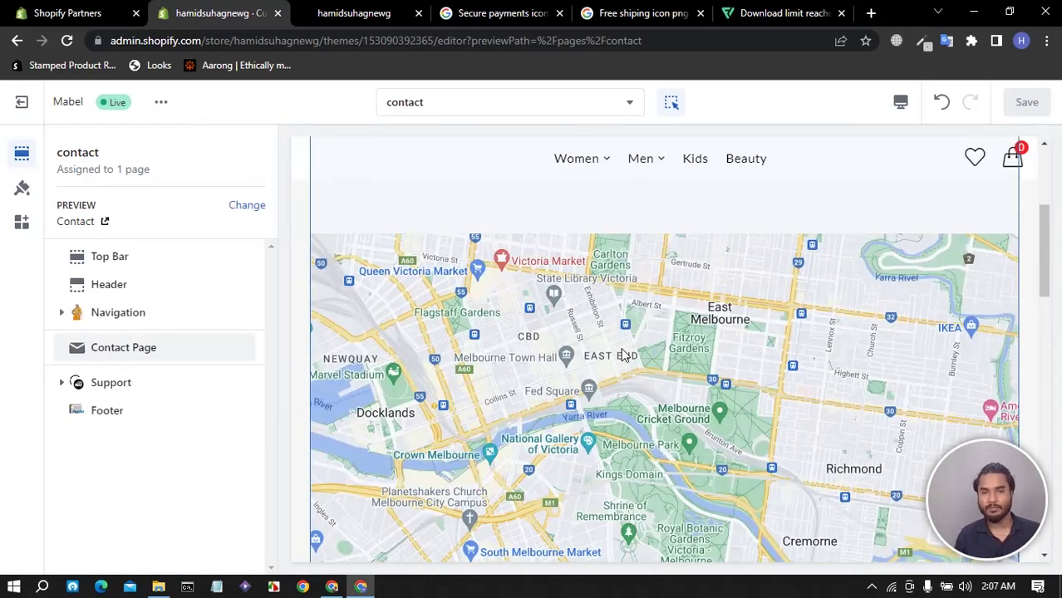
scroll(619, 348, up, 6)
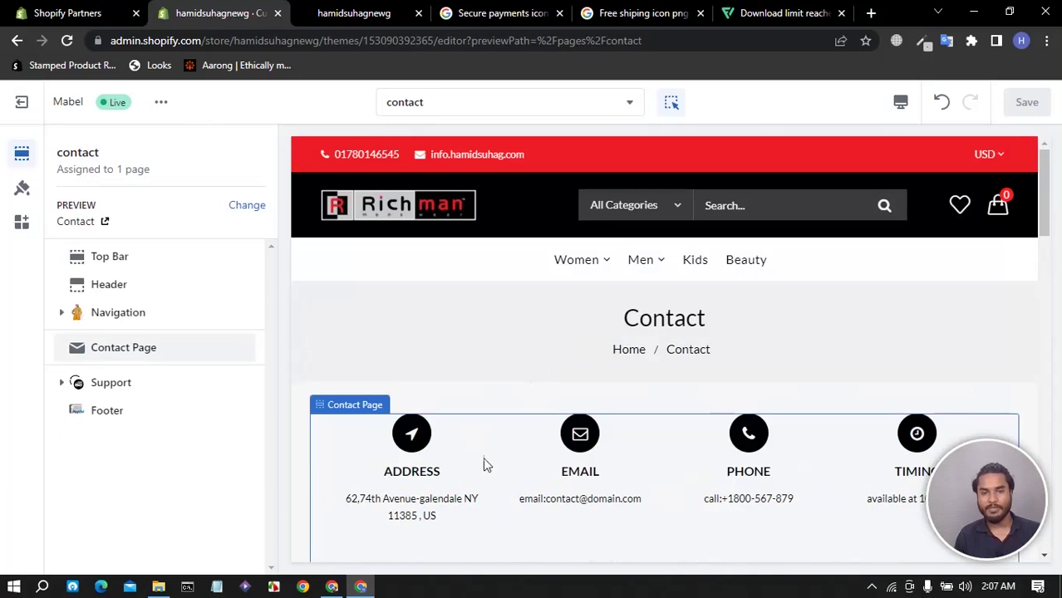
click(488, 465)
scroll(489, 465, down, 4)
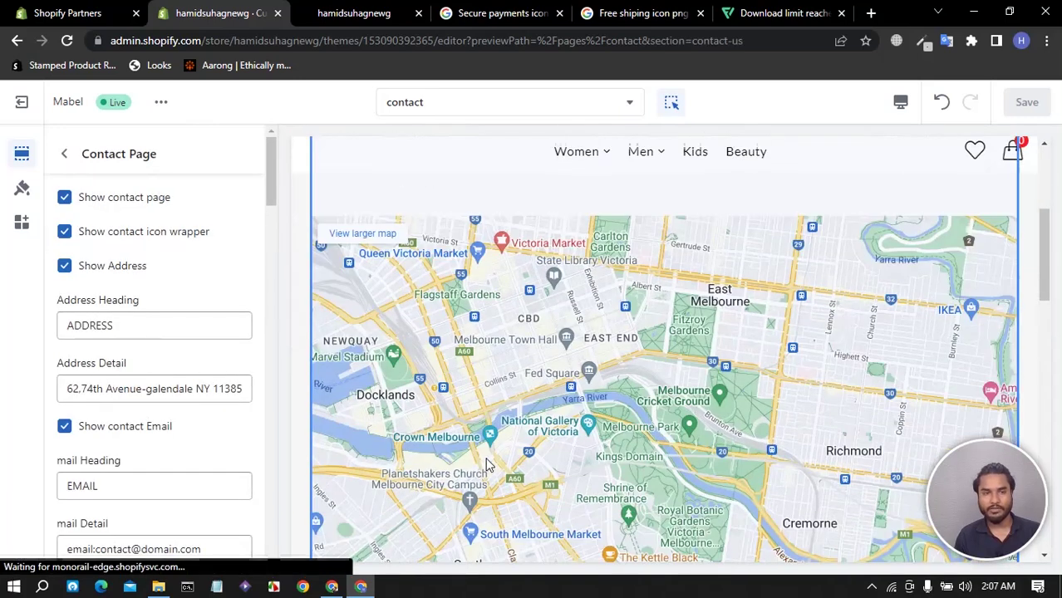
scroll(520, 322, up, 5)
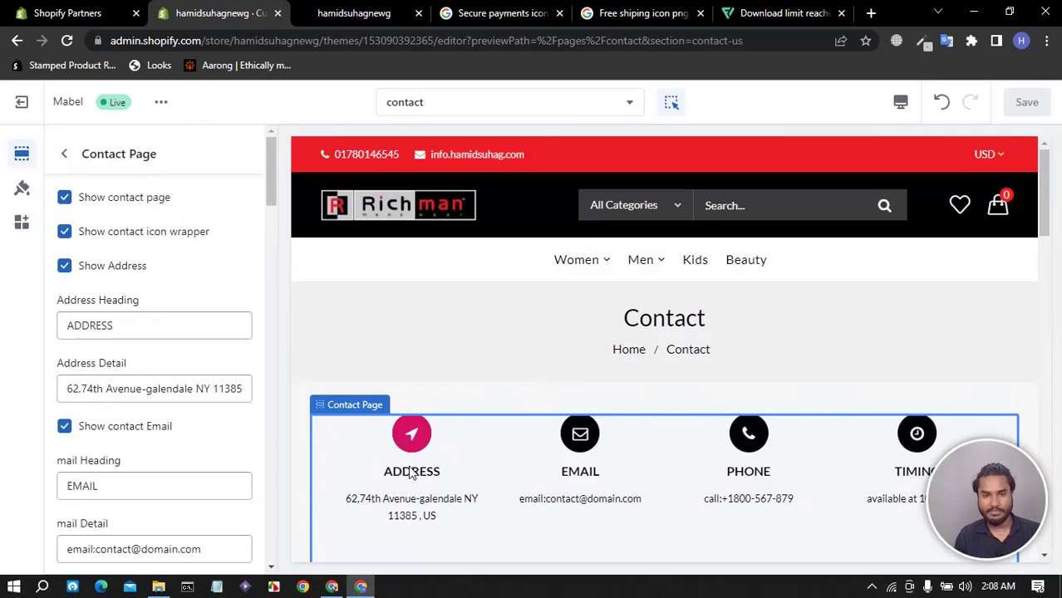
Review the heading and detail fields for address, email, phone and timing in the Contact Page section.
drag(122, 324, 35, 331)
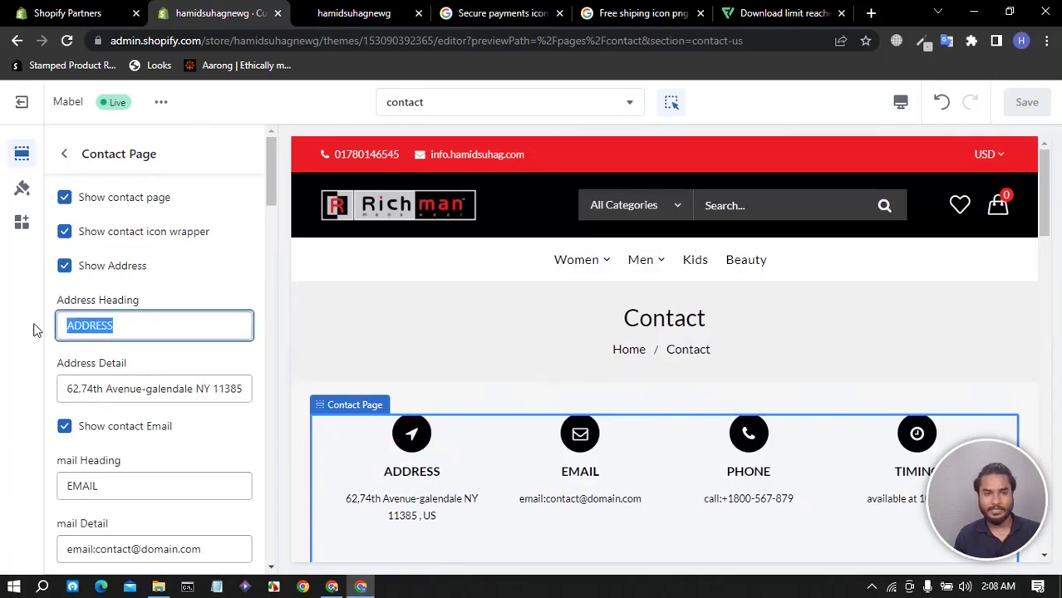
click(66, 388)
drag(68, 388, 258, 397)
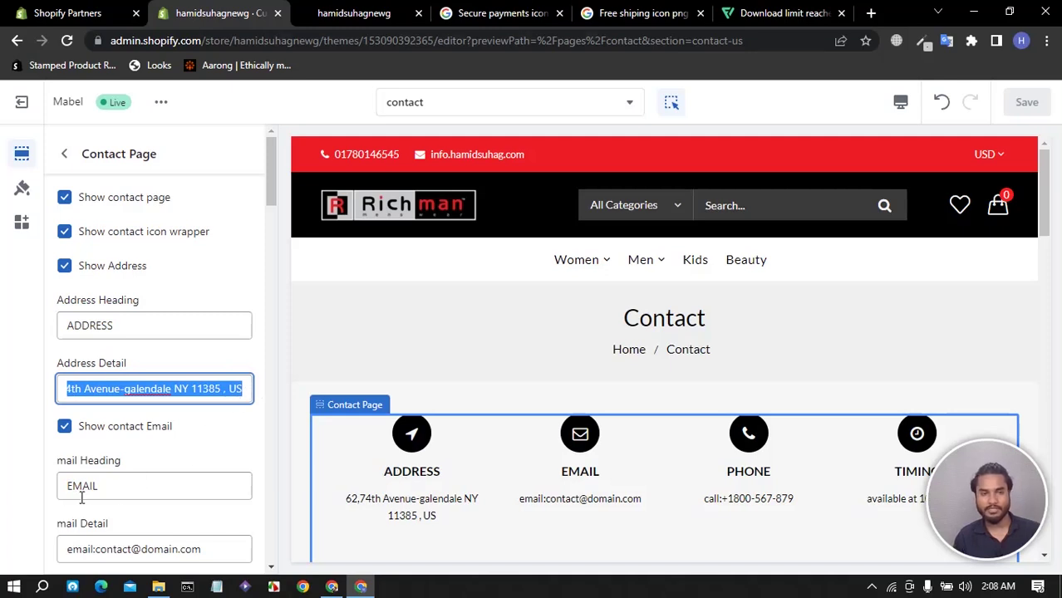
click(127, 558)
scroll(142, 498, down, 3)
drag(105, 387, 44, 391)
drag(184, 452, 45, 456)
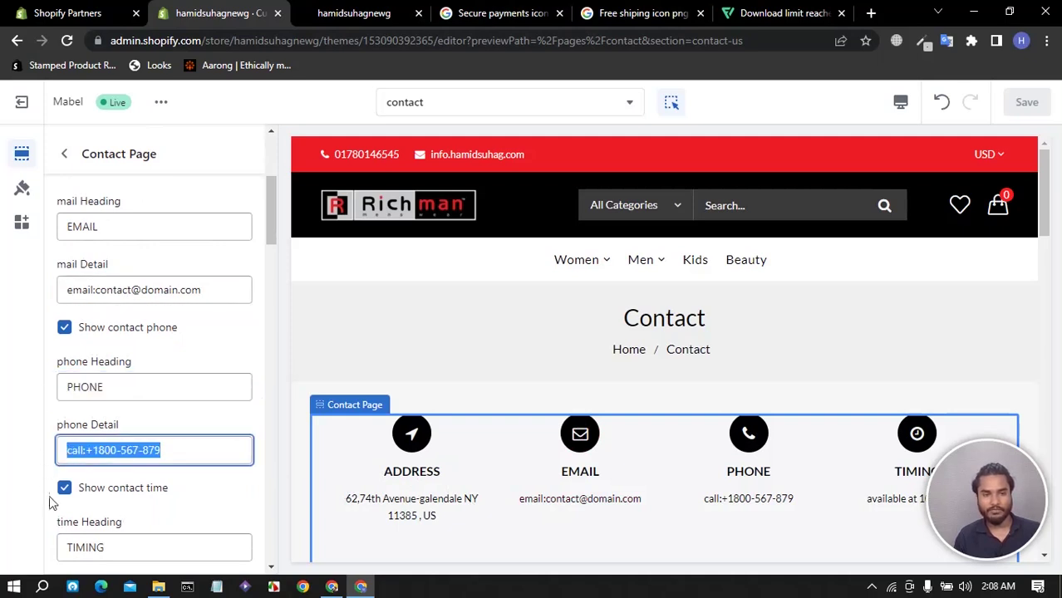
scroll(748, 400, down, 5)
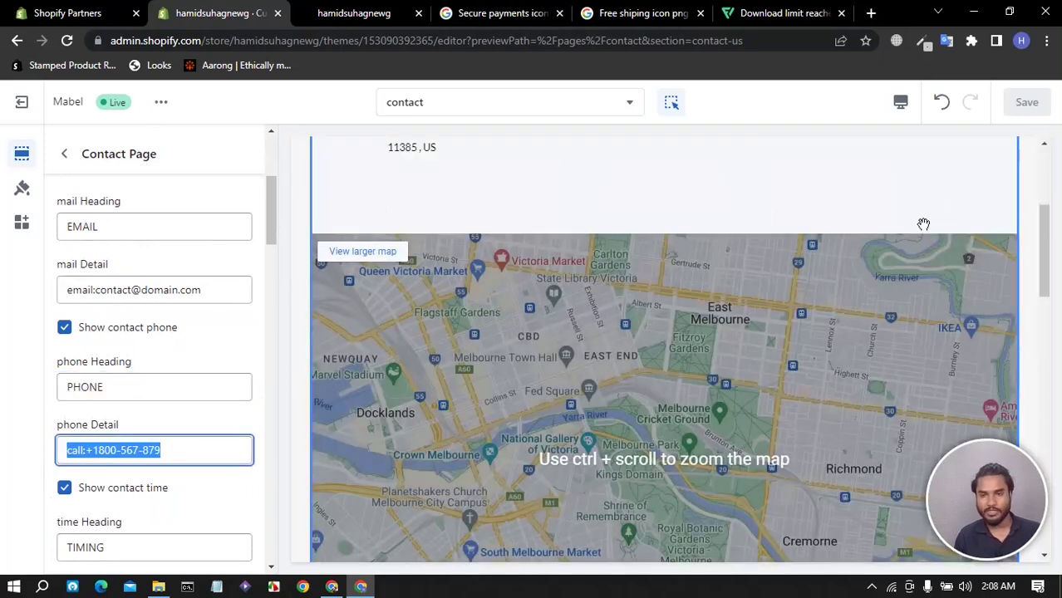
scroll(881, 253, up, 5)
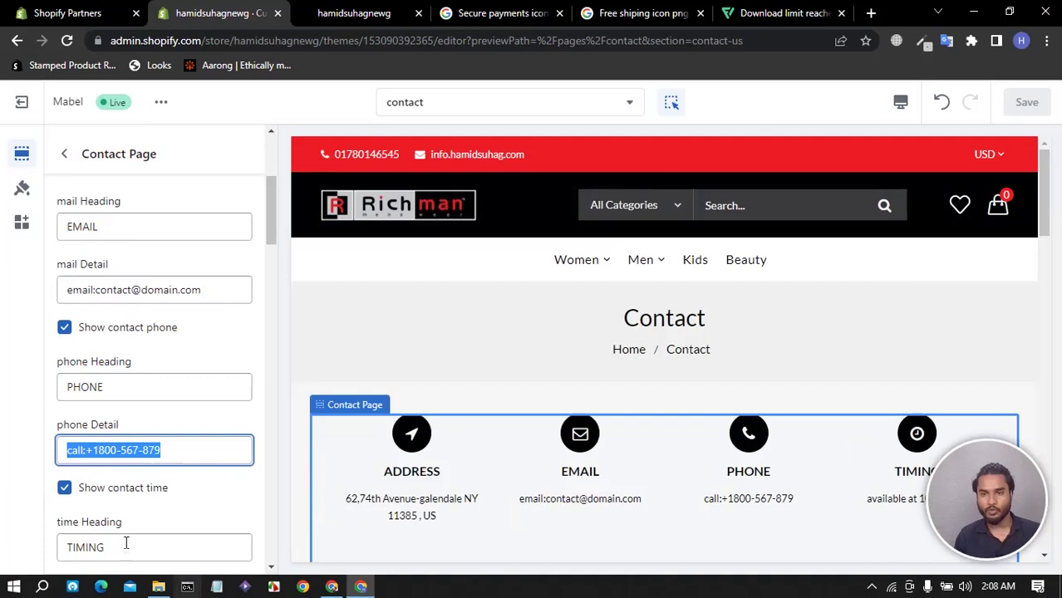
scroll(125, 531, down, 3)
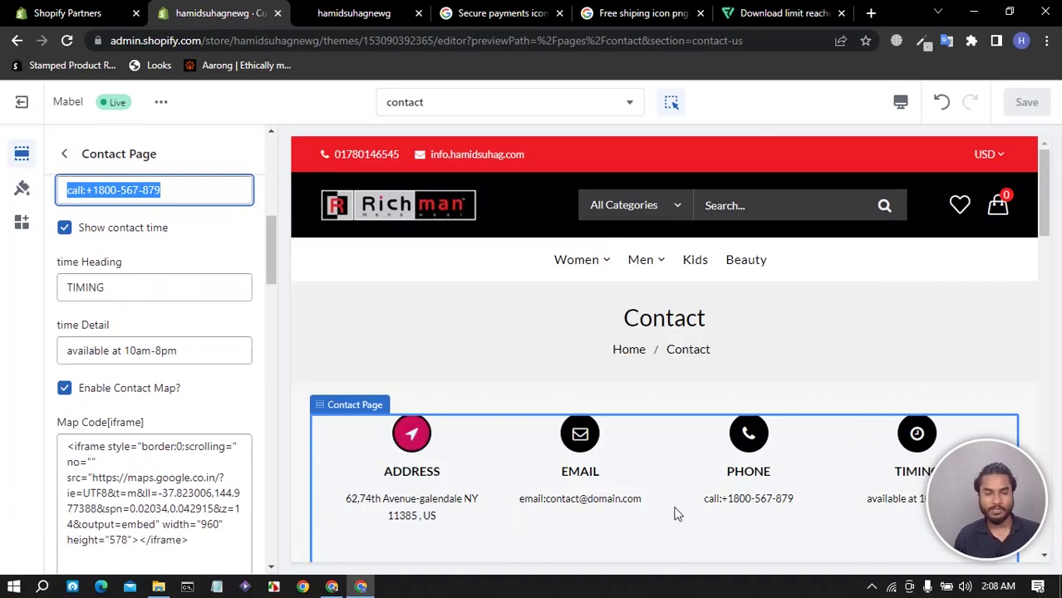
Examine the contact page's map and the iframe code in its Map Code setting.
scroll(657, 466, down, 6)
scroll(621, 330, up, 6)
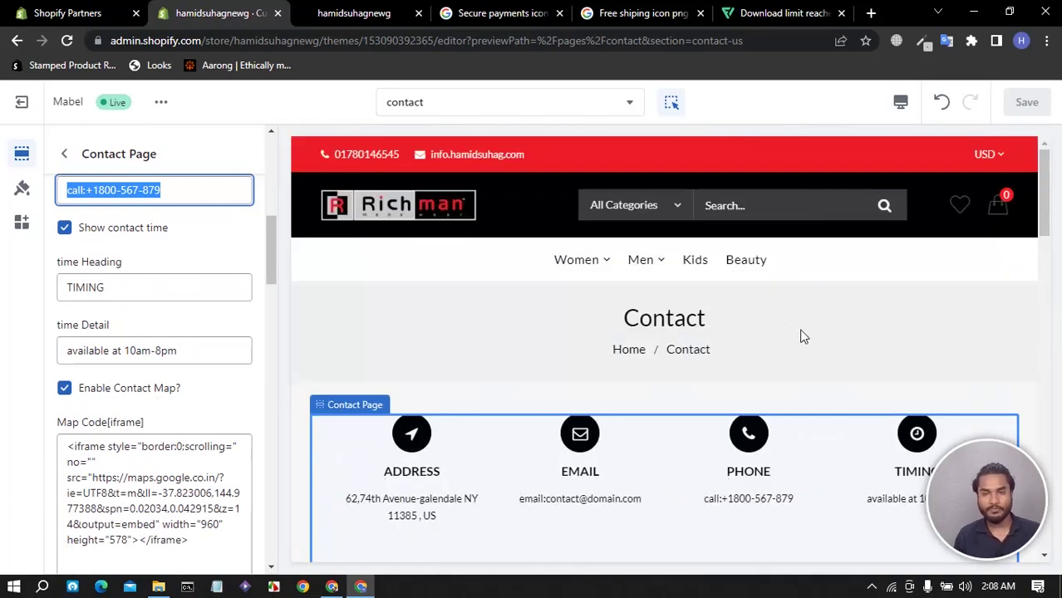
scroll(723, 426, down, 6)
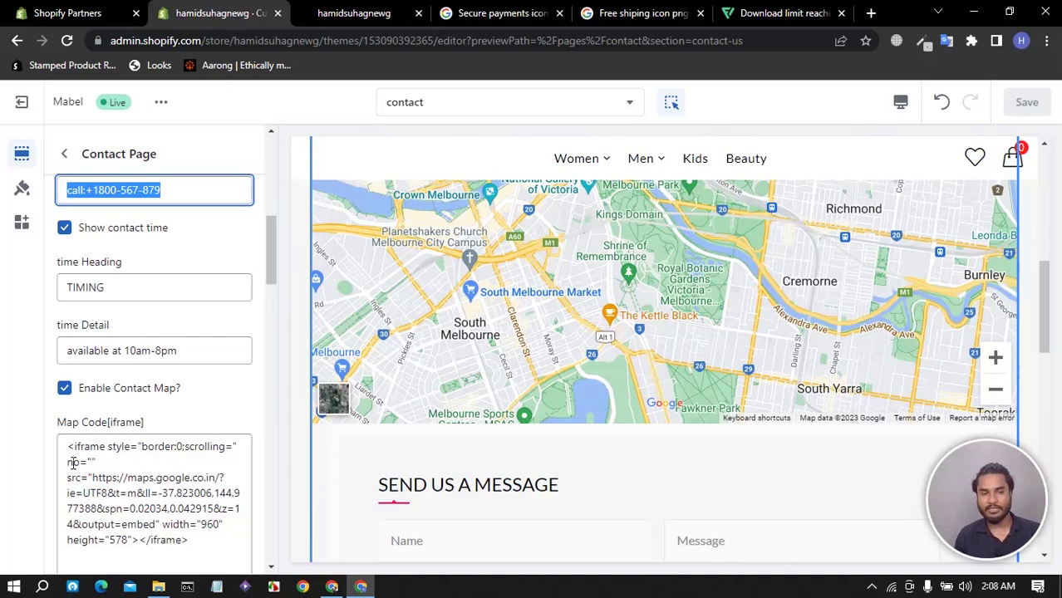
drag(69, 446, 138, 492)
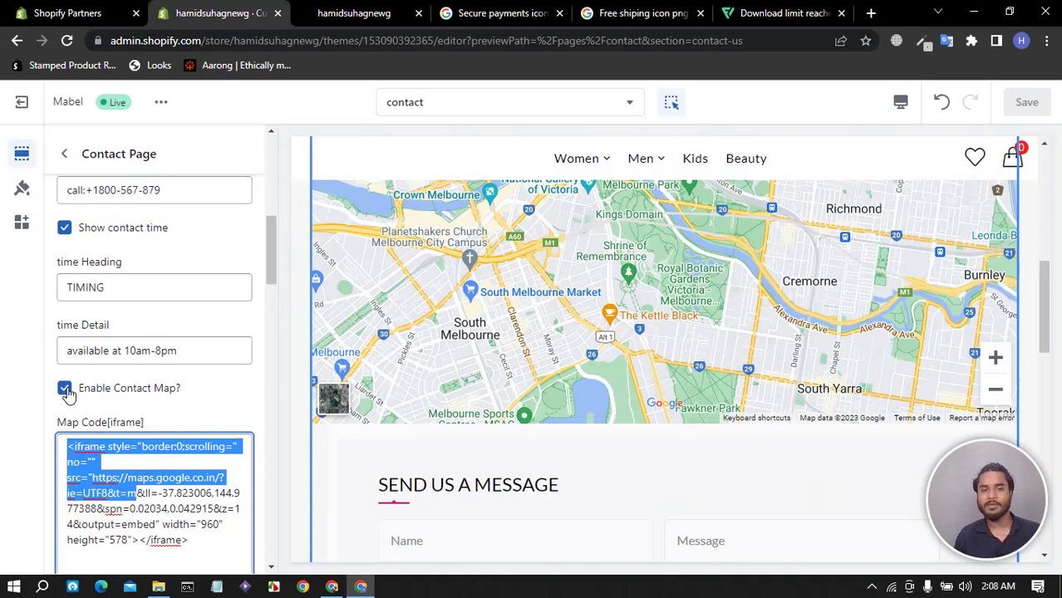
drag(197, 546, 70, 447)
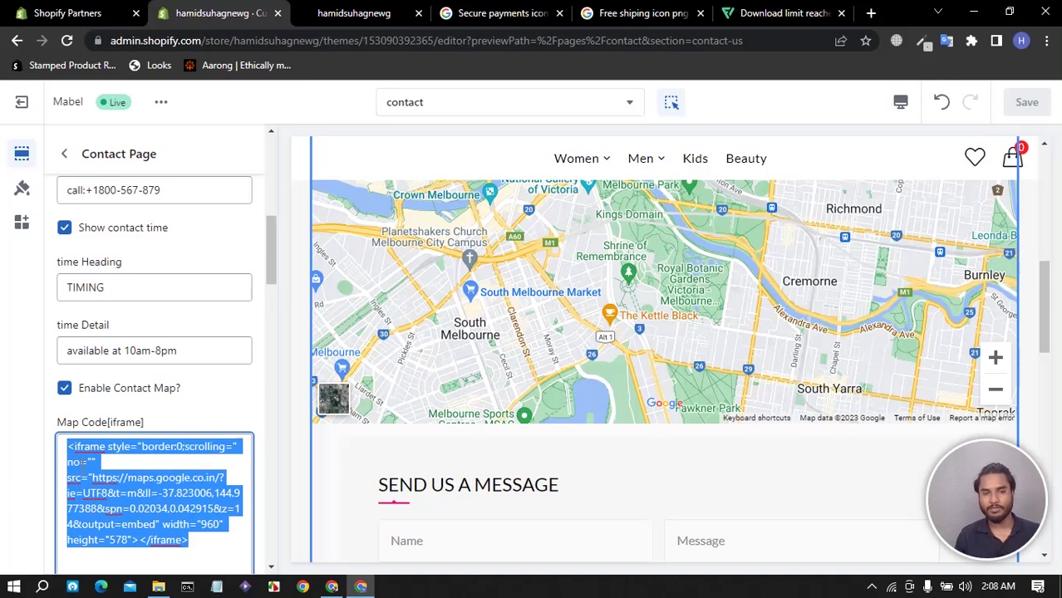
click(66, 449)
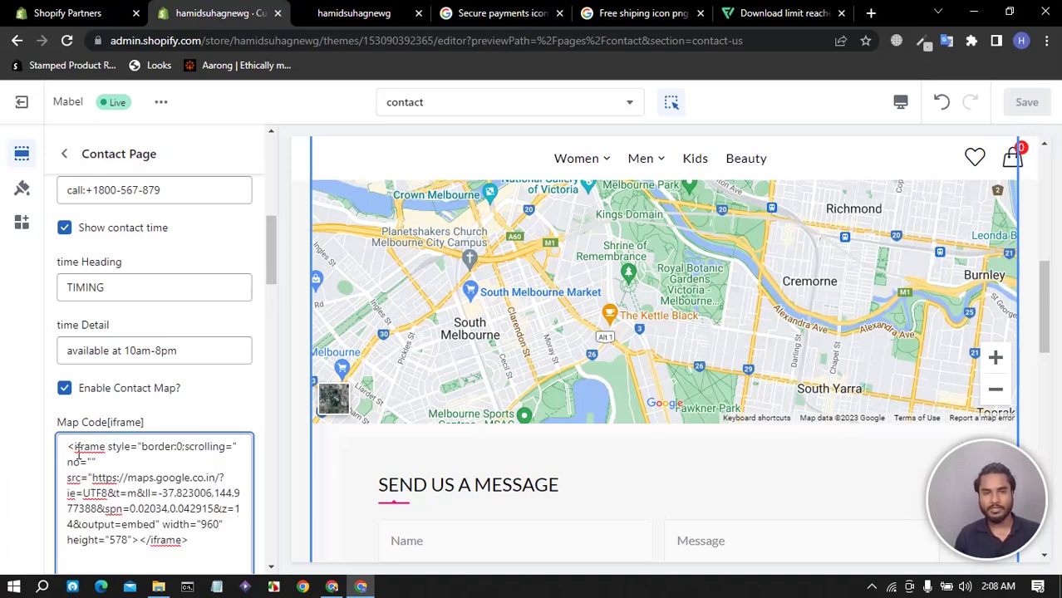
drag(69, 447, 190, 541)
Set the contact link hover color and the contact icon hover background to red #ED1C24.
scroll(582, 333, down, 3)
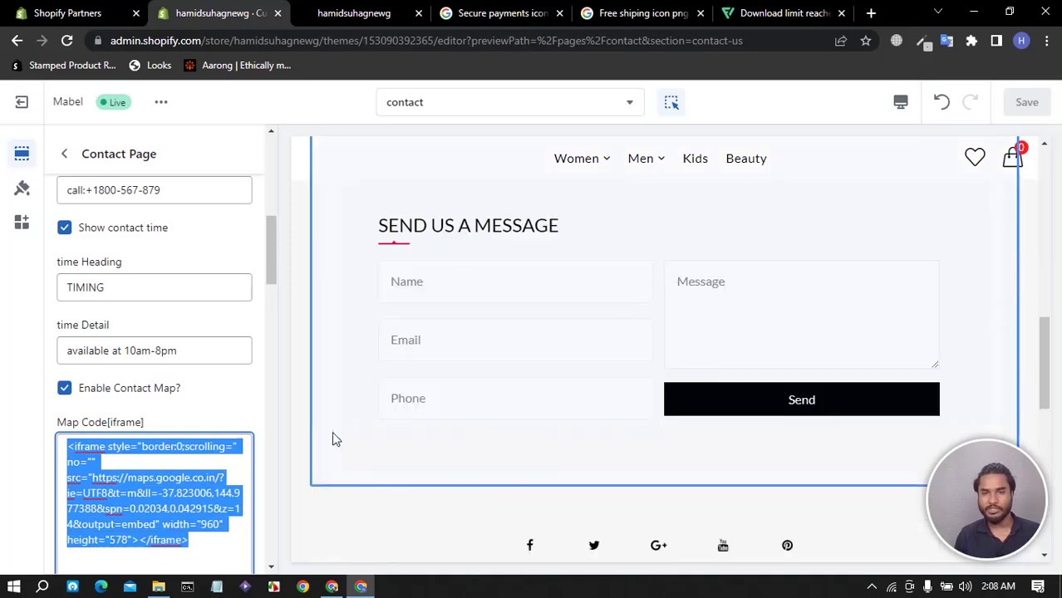
scroll(147, 486, down, 8)
scroll(137, 466, up, 5)
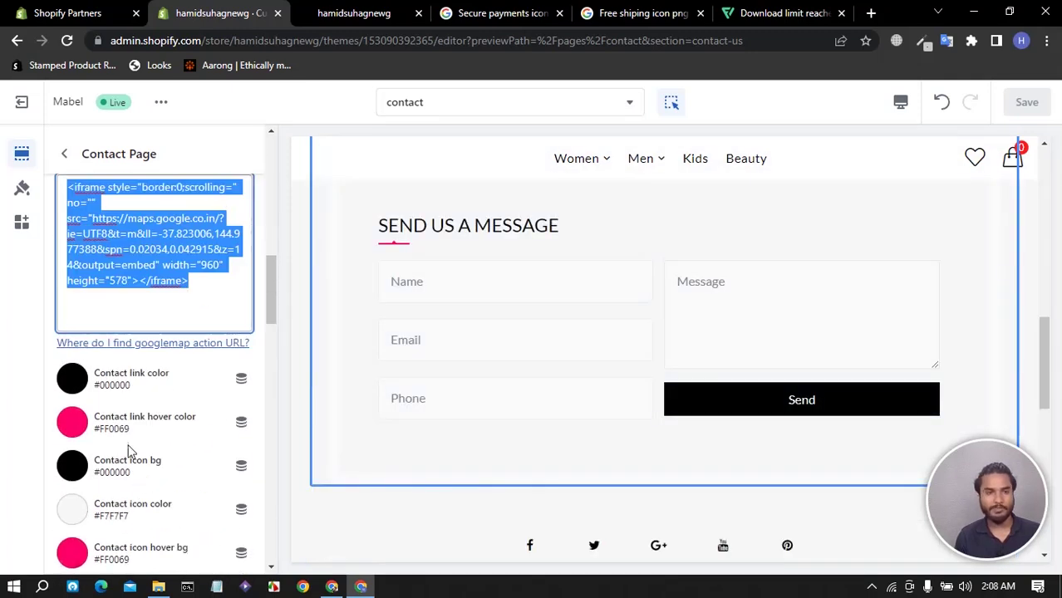
click(73, 425)
click(73, 357)
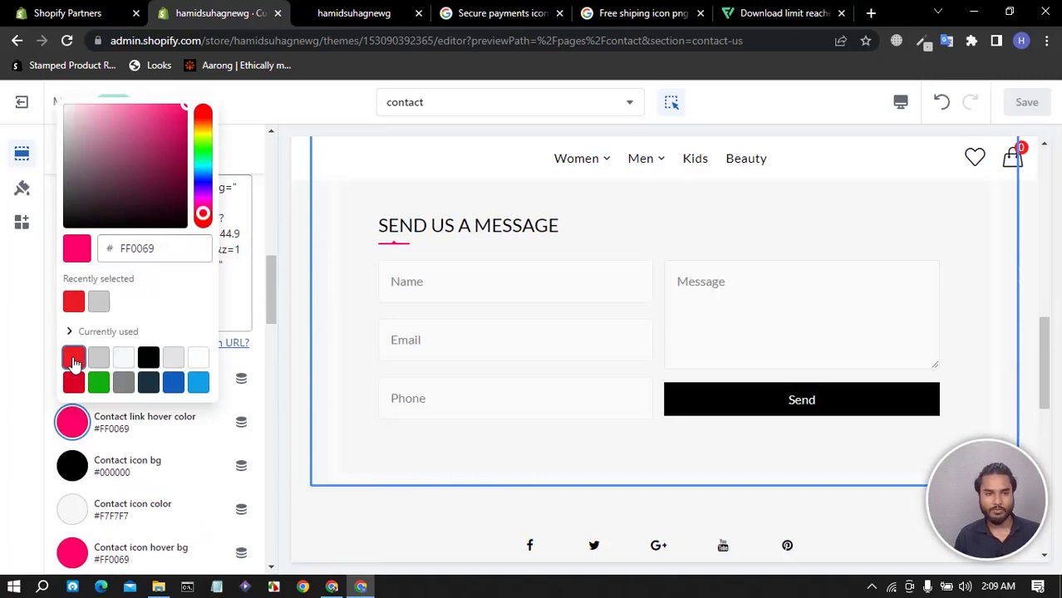
click(73, 550)
click(76, 435)
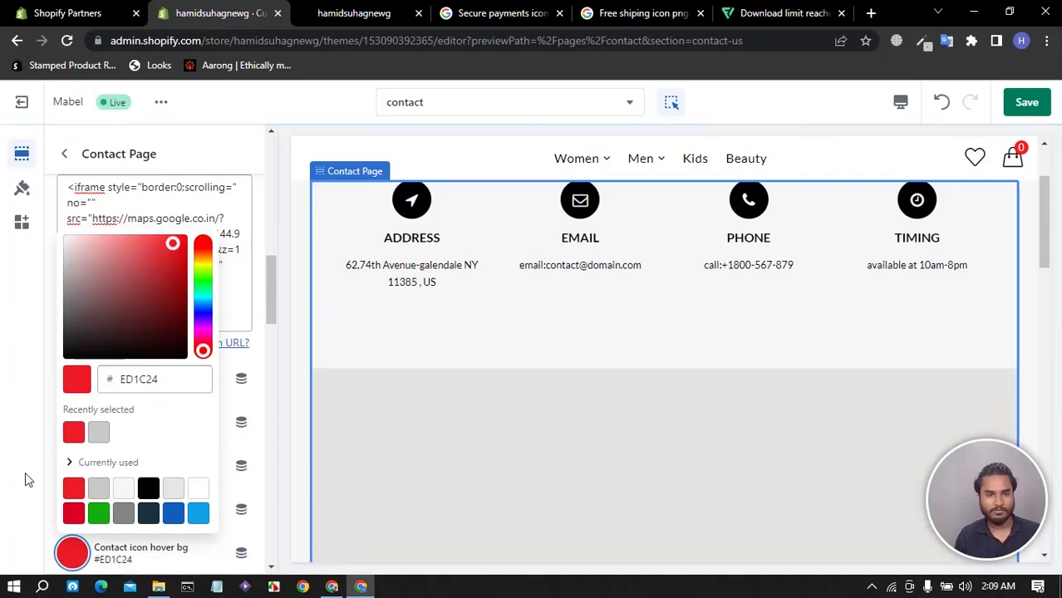
click(29, 479)
Set the contact form heading border color to red #ED1C24.
scroll(79, 459, down, 3)
scroll(81, 464, down, 3)
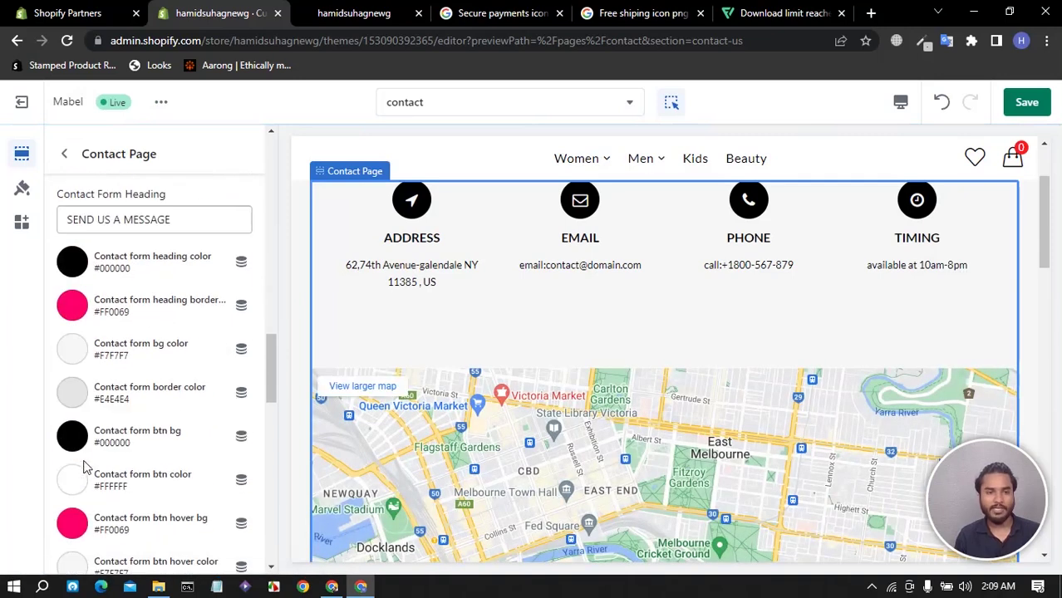
click(72, 308)
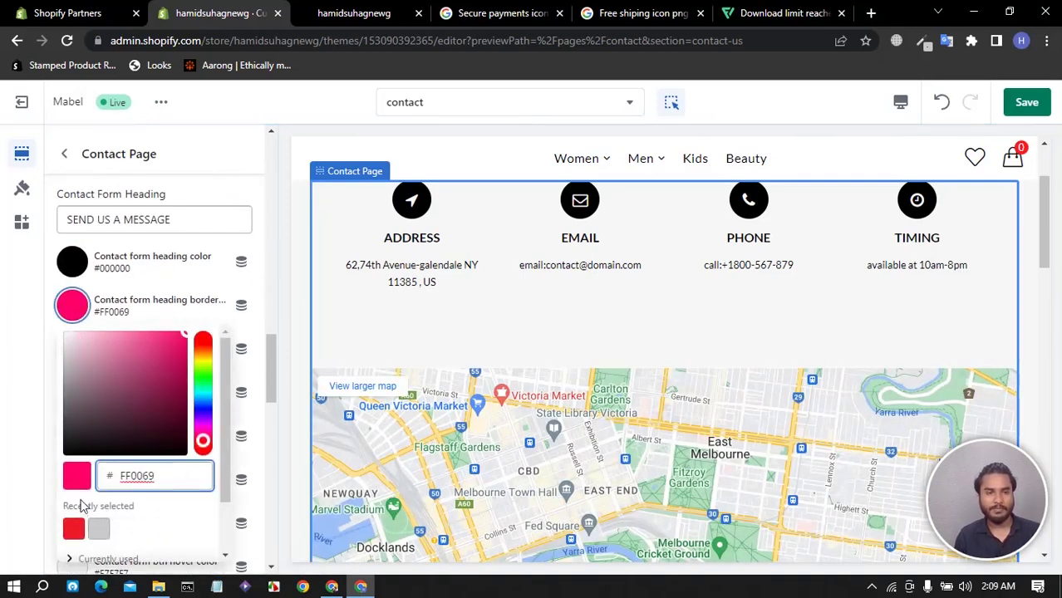
click(73, 529)
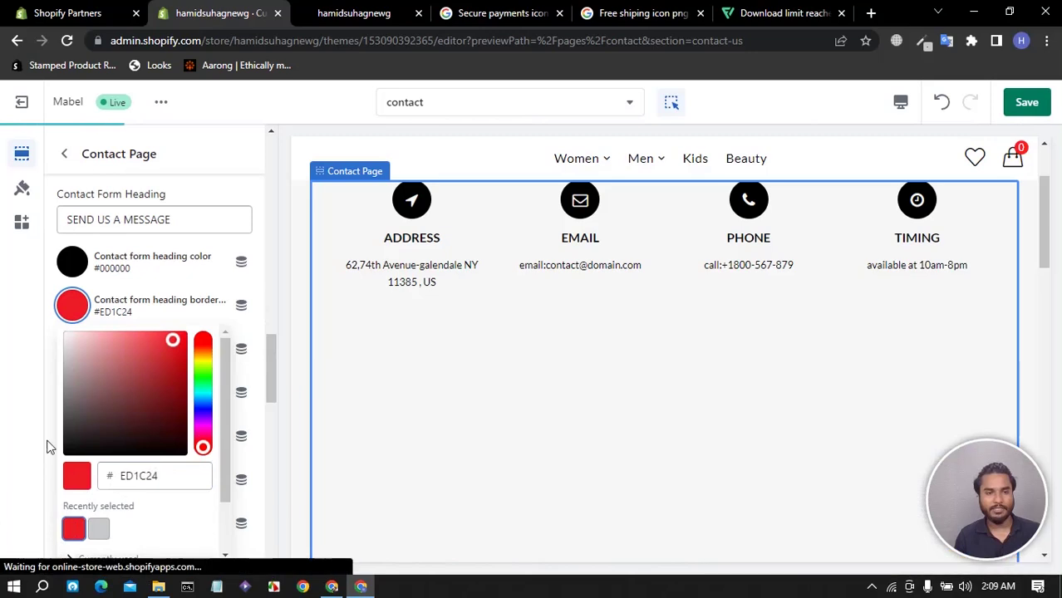
click(5, 420)
Set the contact form button hover background and the social icon hover background to red #ED1C24.
scroll(100, 374, down, 3)
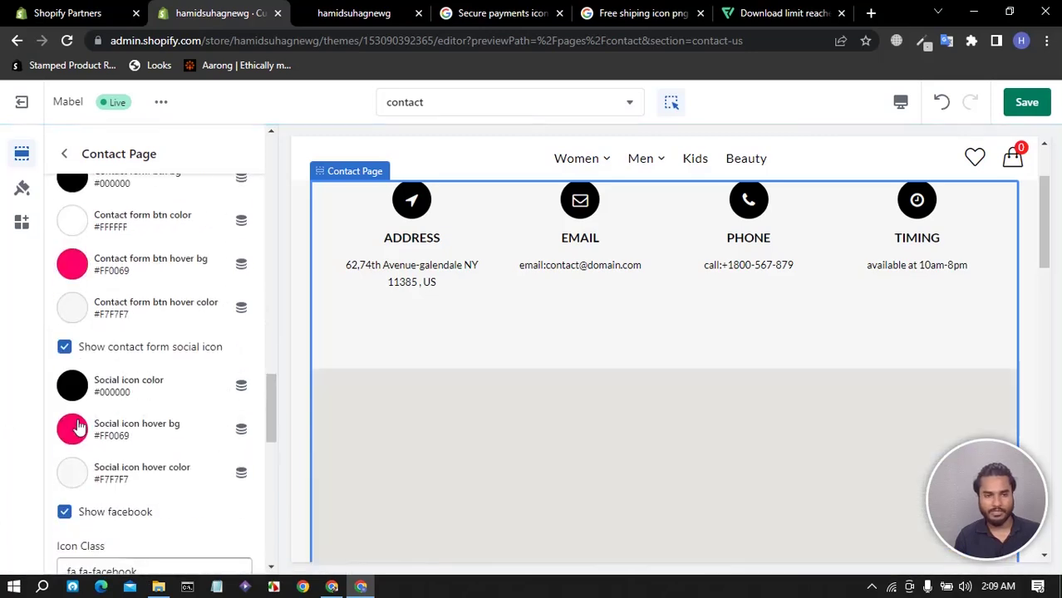
click(73, 264)
click(73, 488)
click(23, 450)
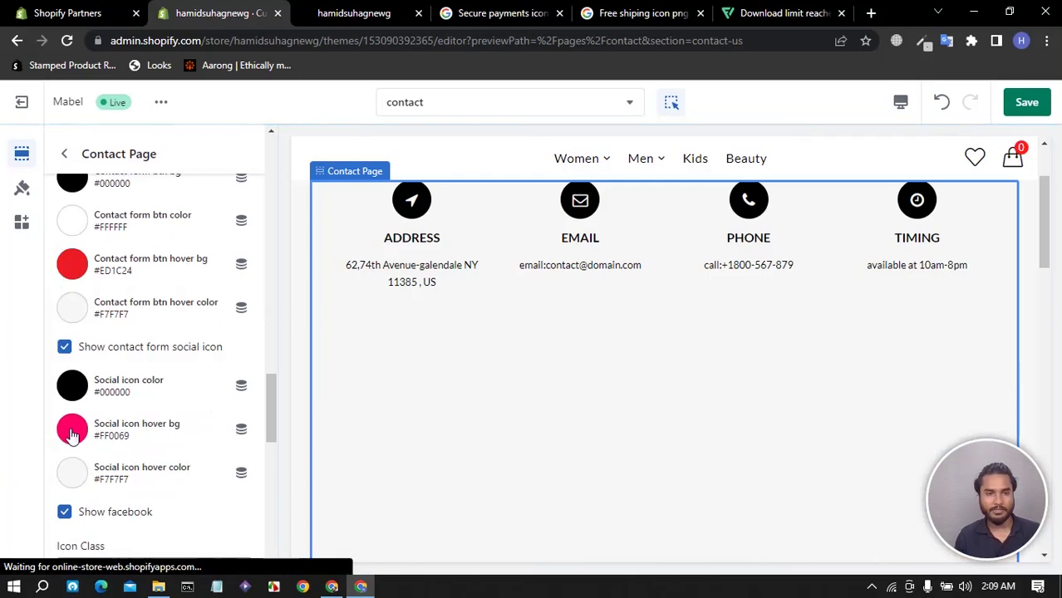
click(71, 429)
click(73, 365)
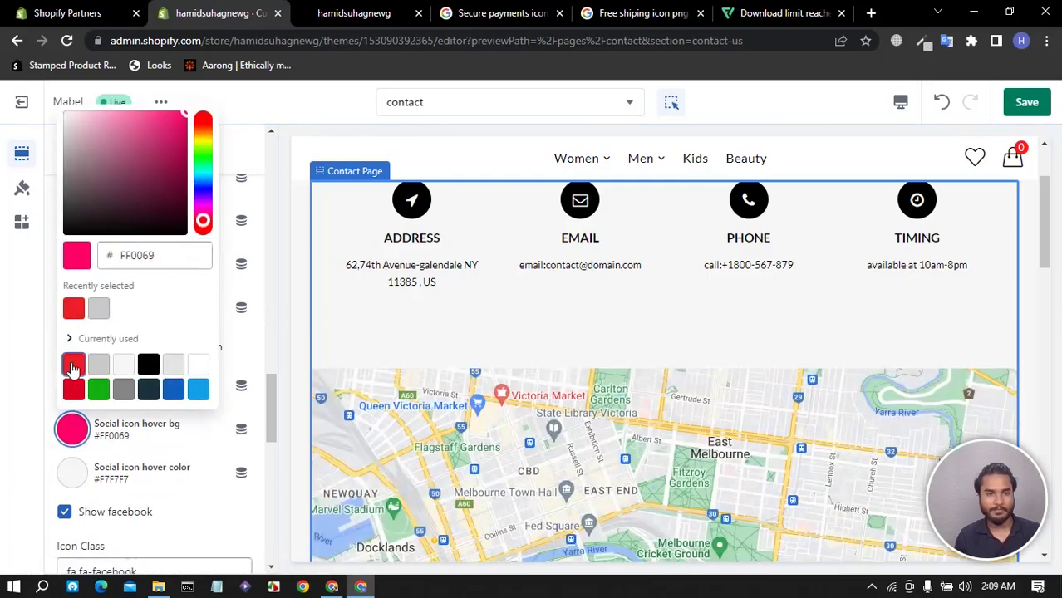
click(9, 441)
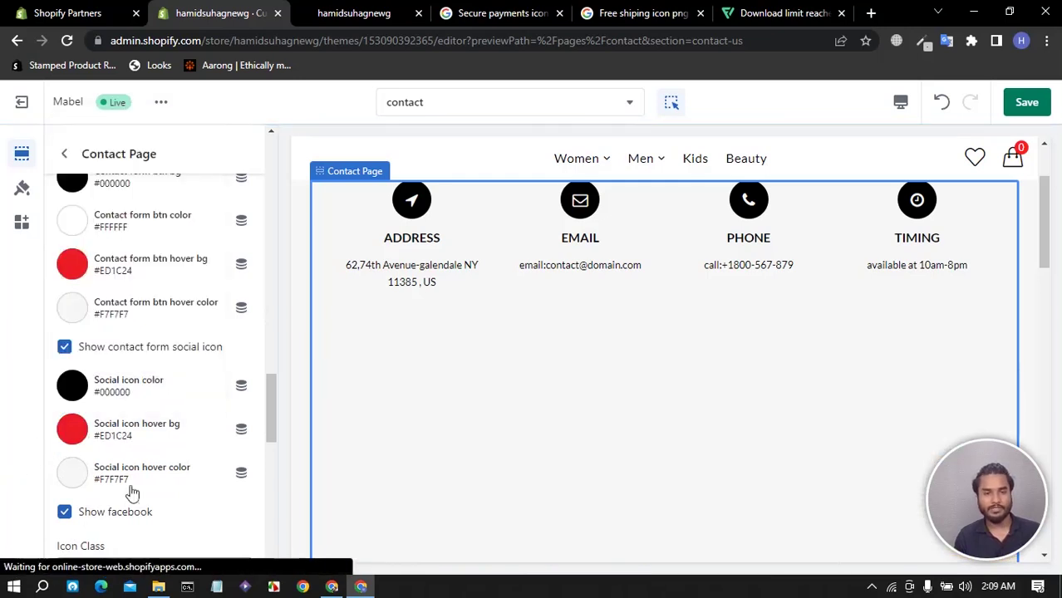
Review the social media icon class and link fields alongside the social icons in the contact page preview.
scroll(158, 449, down, 7)
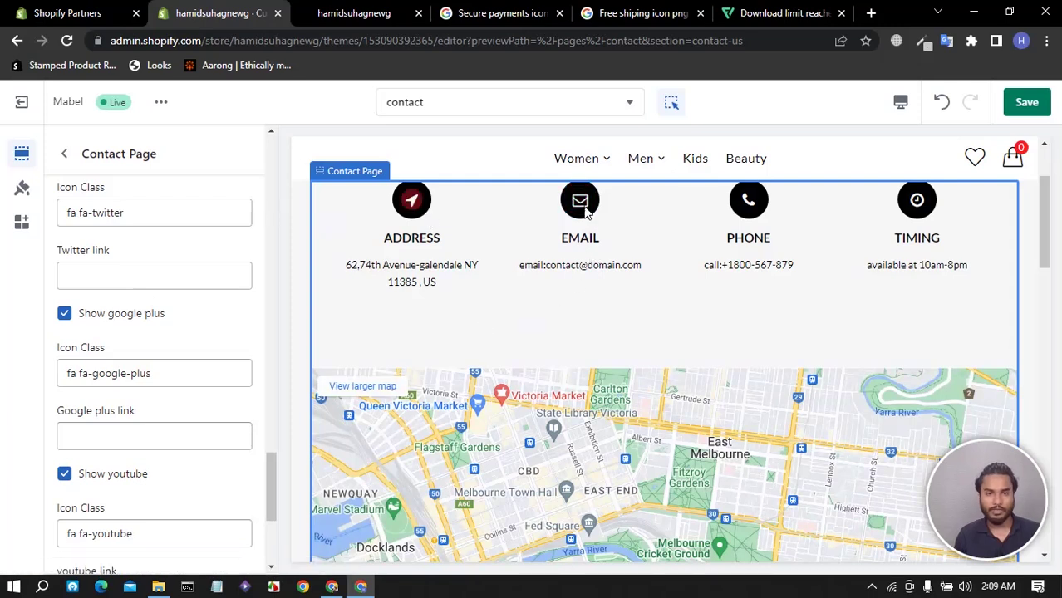
drag(137, 218, 78, 213)
scroll(585, 353, down, 3)
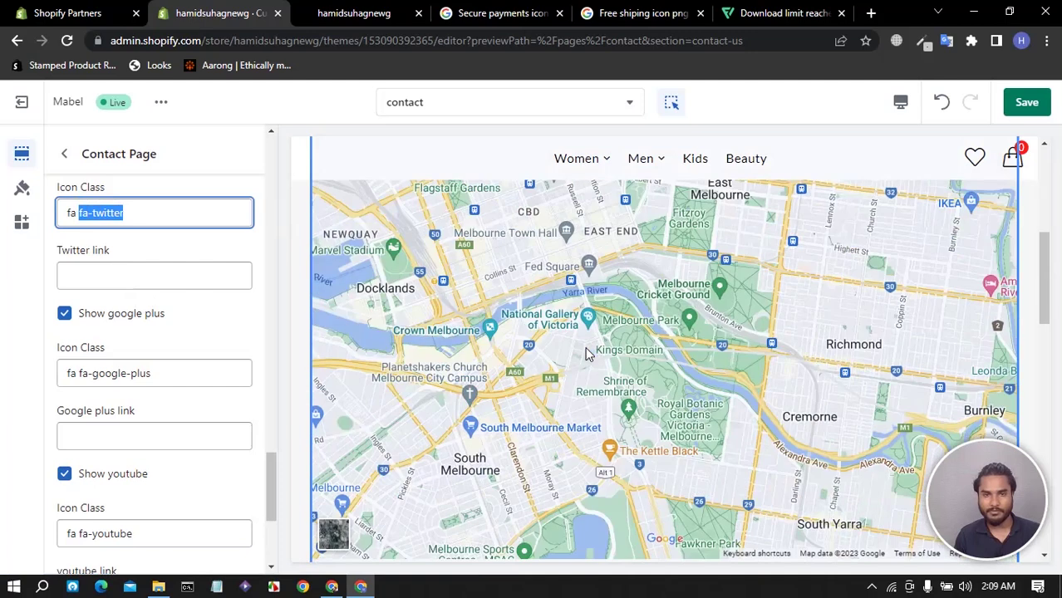
scroll(586, 353, down, 5)
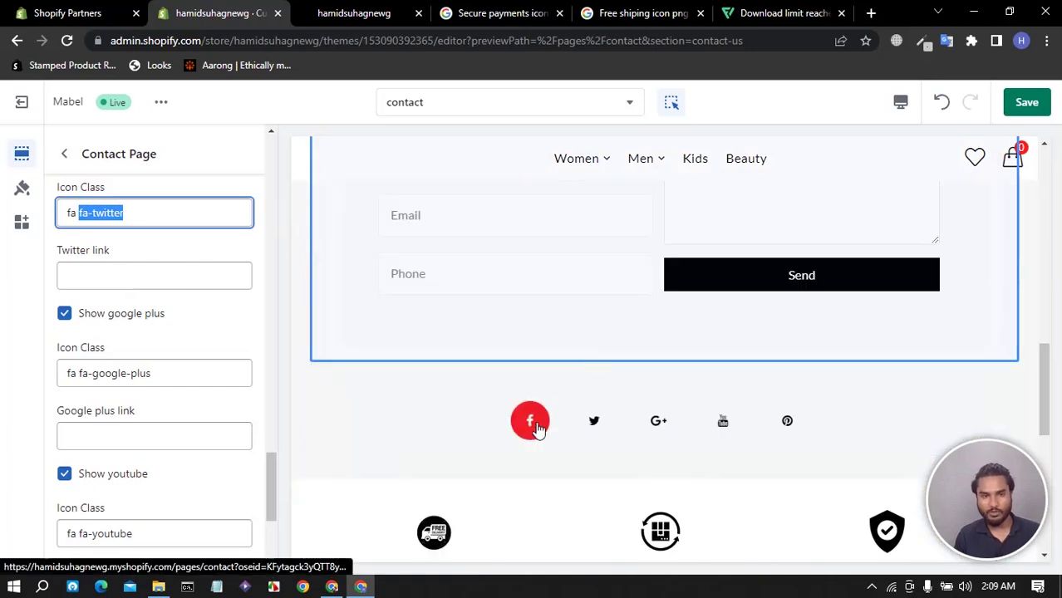
click(96, 273)
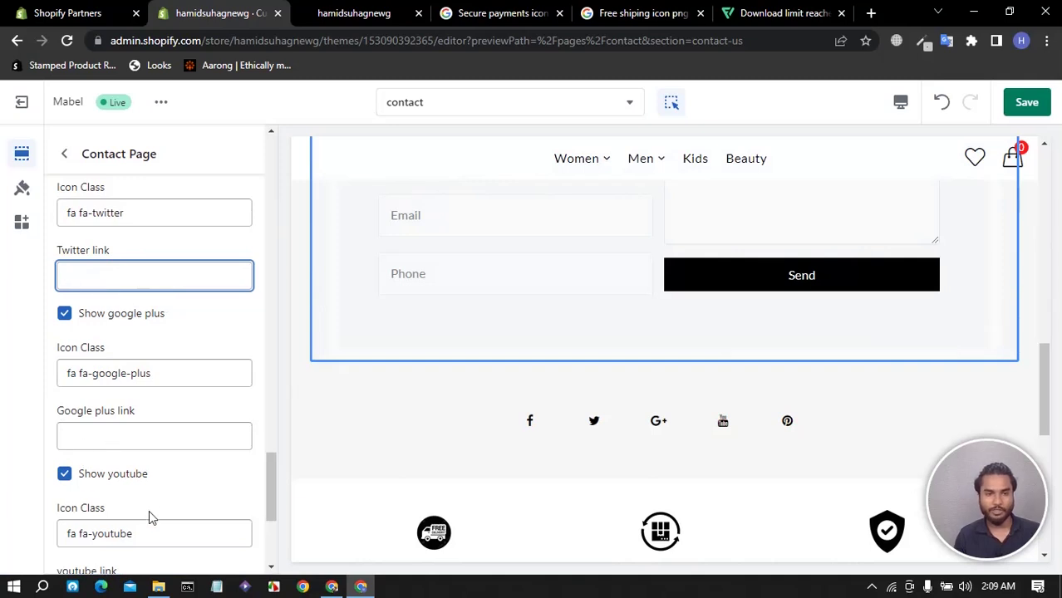
scroll(151, 517, down, 3)
click(119, 338)
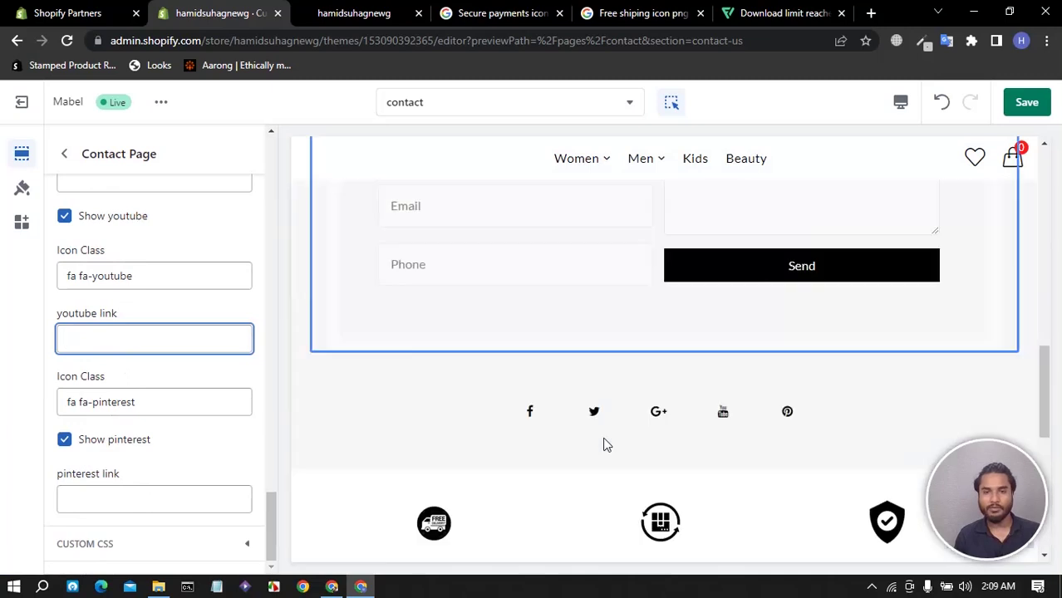
click(593, 420)
scroll(465, 474, down, 3)
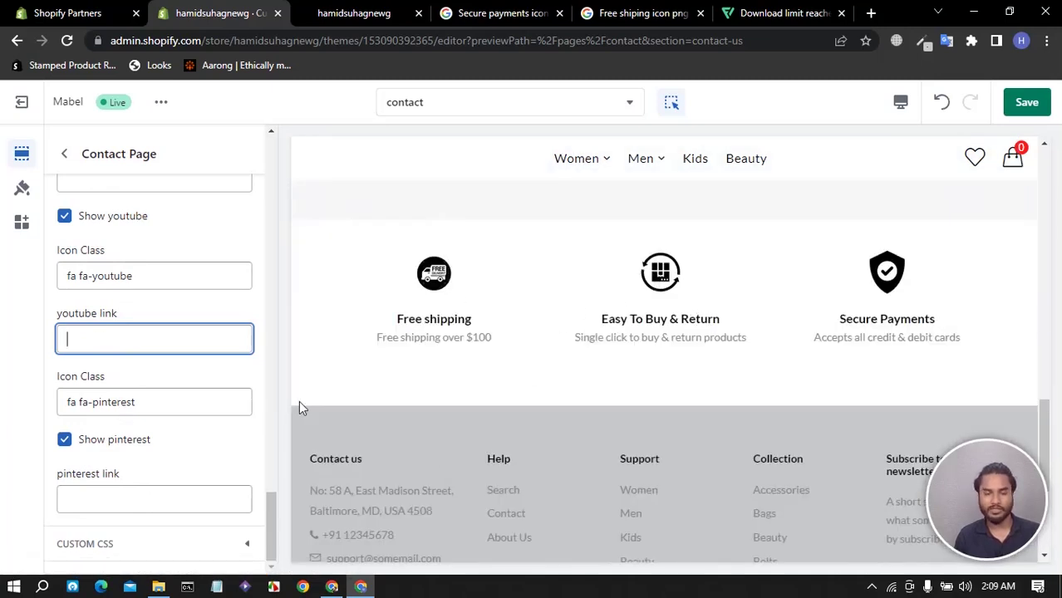
scroll(195, 398, up, 15)
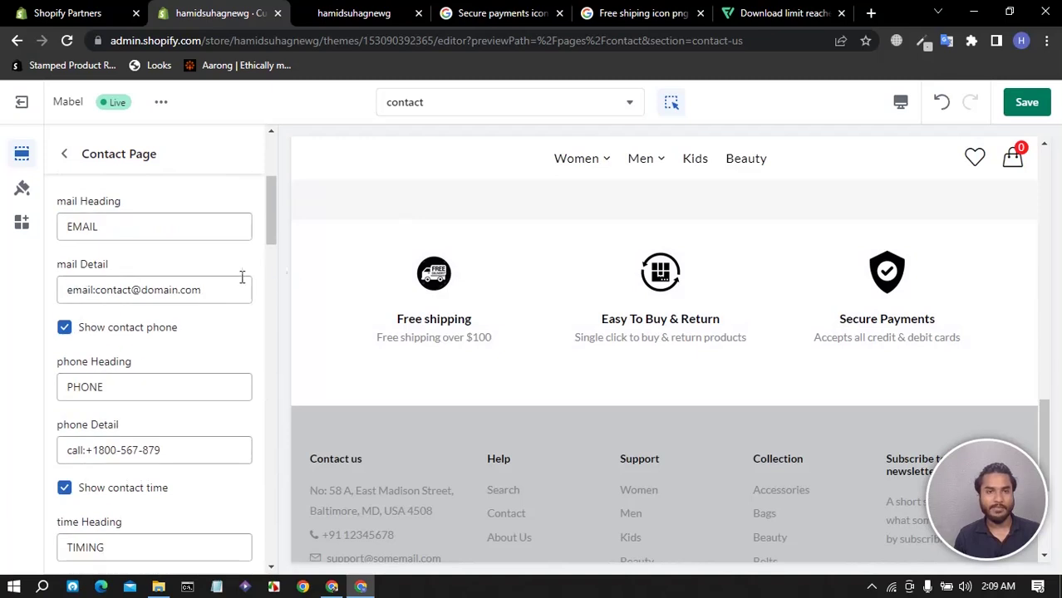
scroll(241, 277, up, 3)
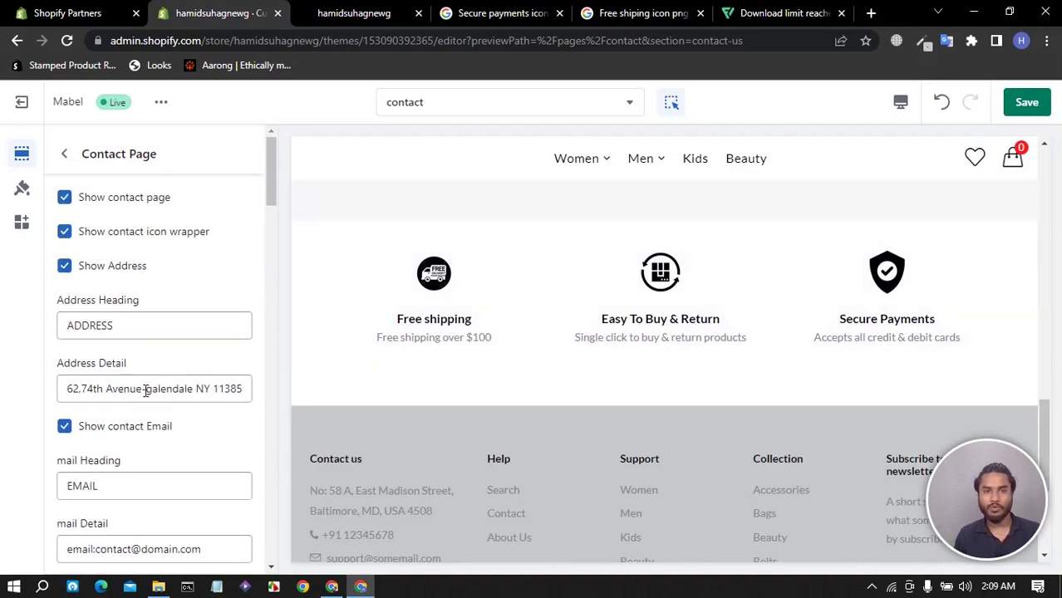
Switch the editor to the about page template and open the settings of its About-us Page section.
click(438, 106)
click(436, 334)
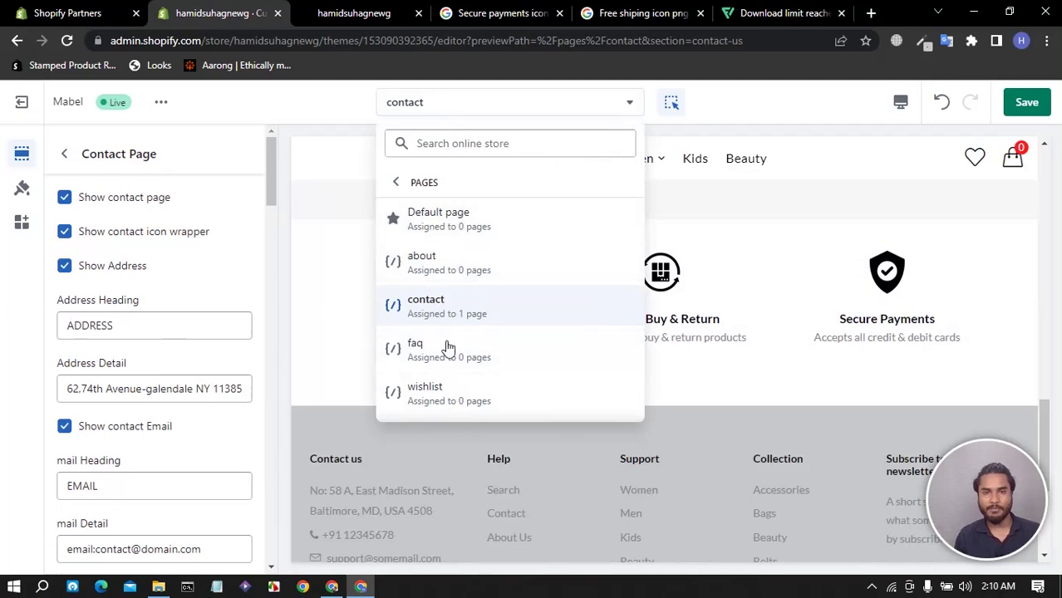
click(449, 274)
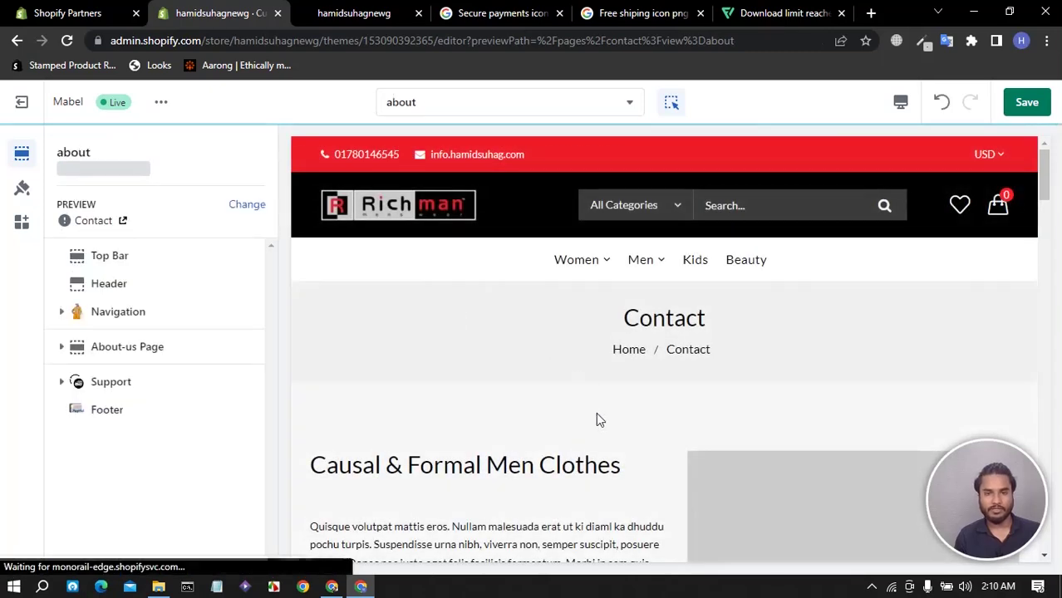
scroll(590, 427, down, 4)
scroll(754, 374, down, 1)
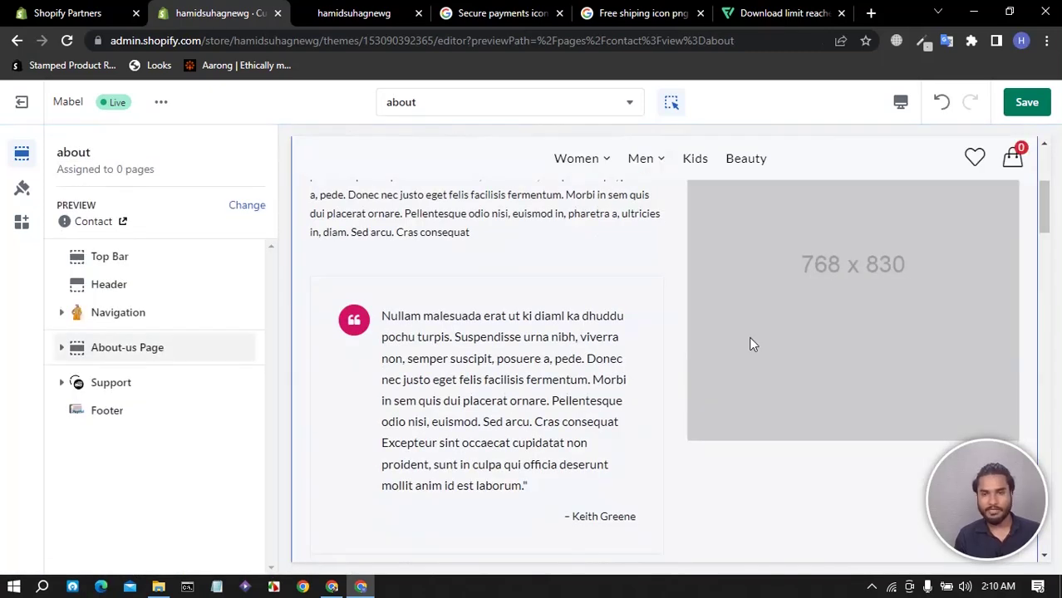
scroll(637, 375, up, 5)
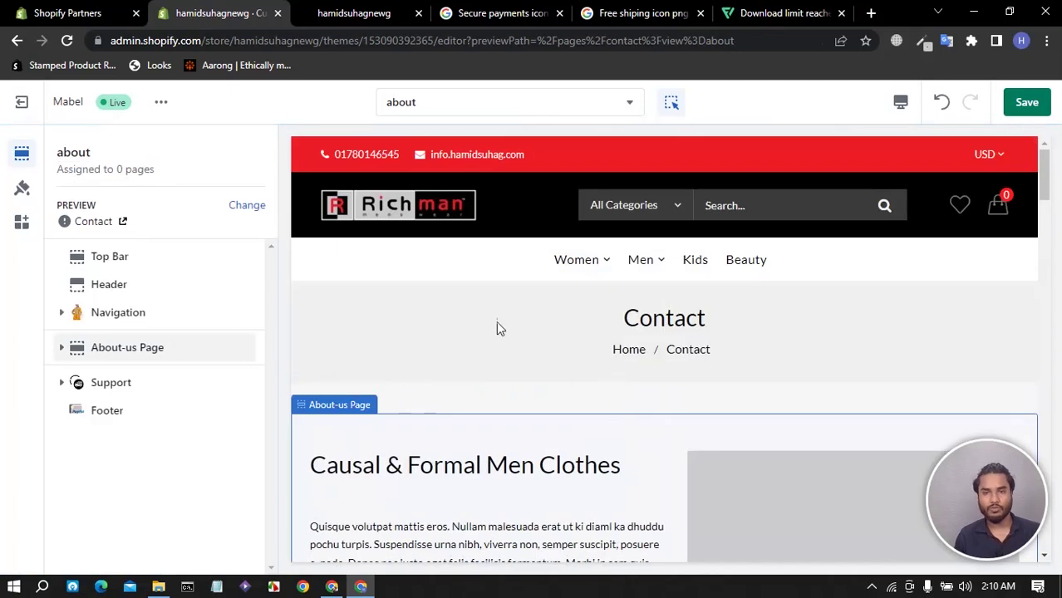
click(631, 471)
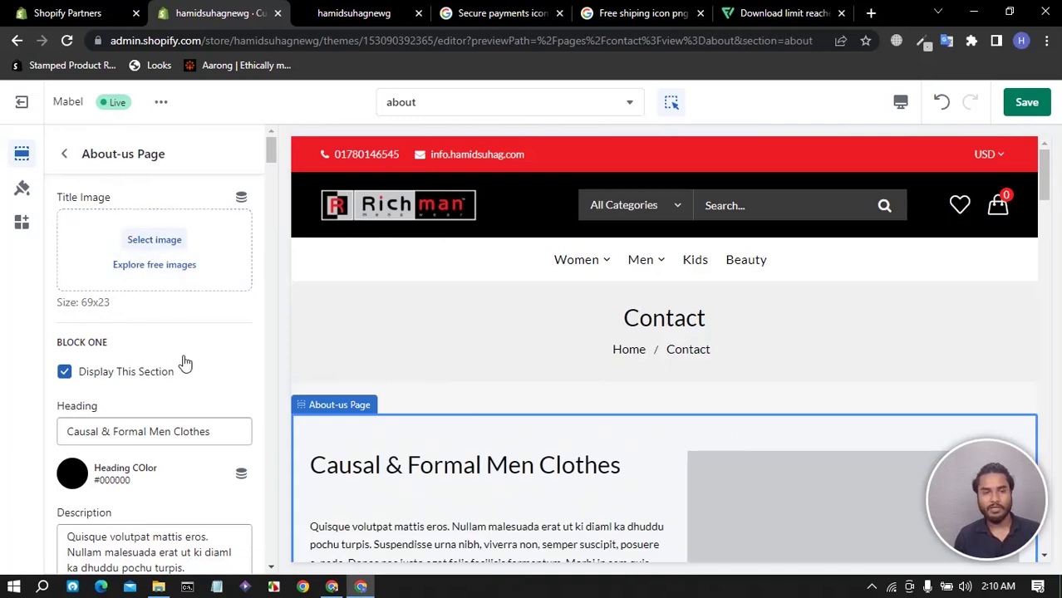
click(164, 238)
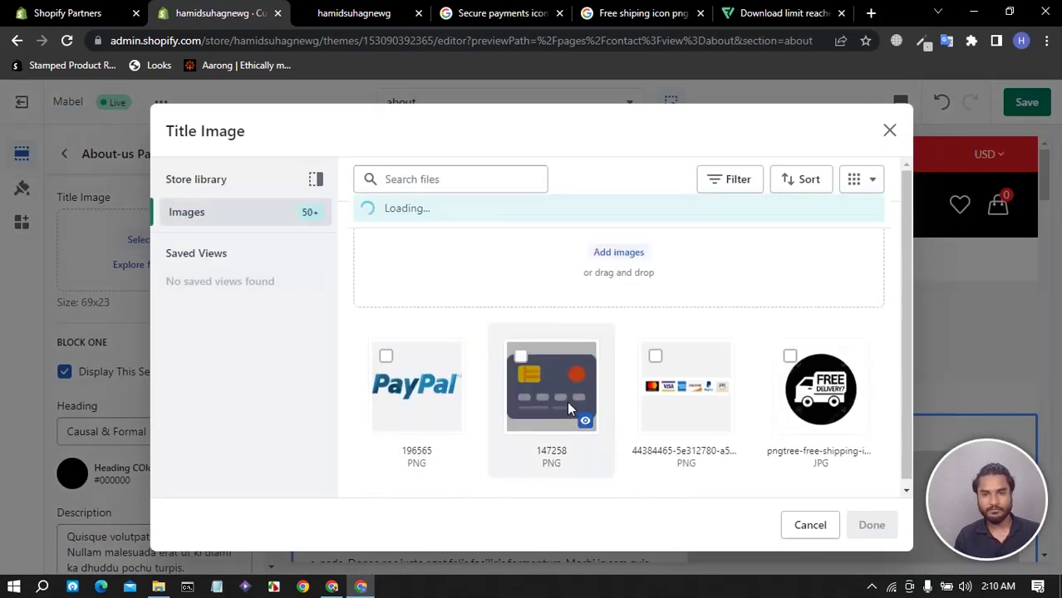
scroll(567, 401, down, 3)
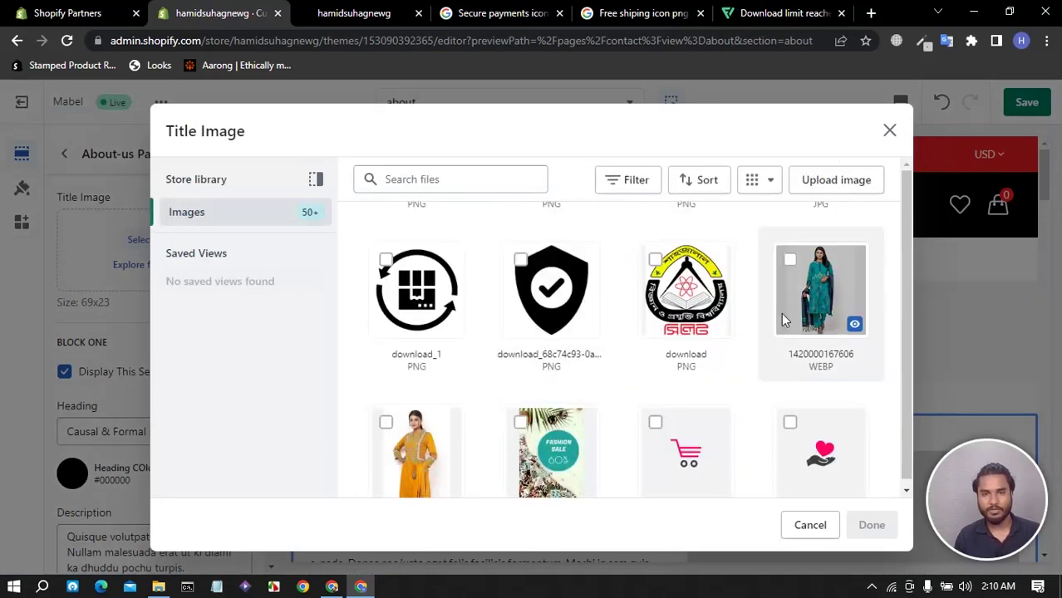
click(821, 287)
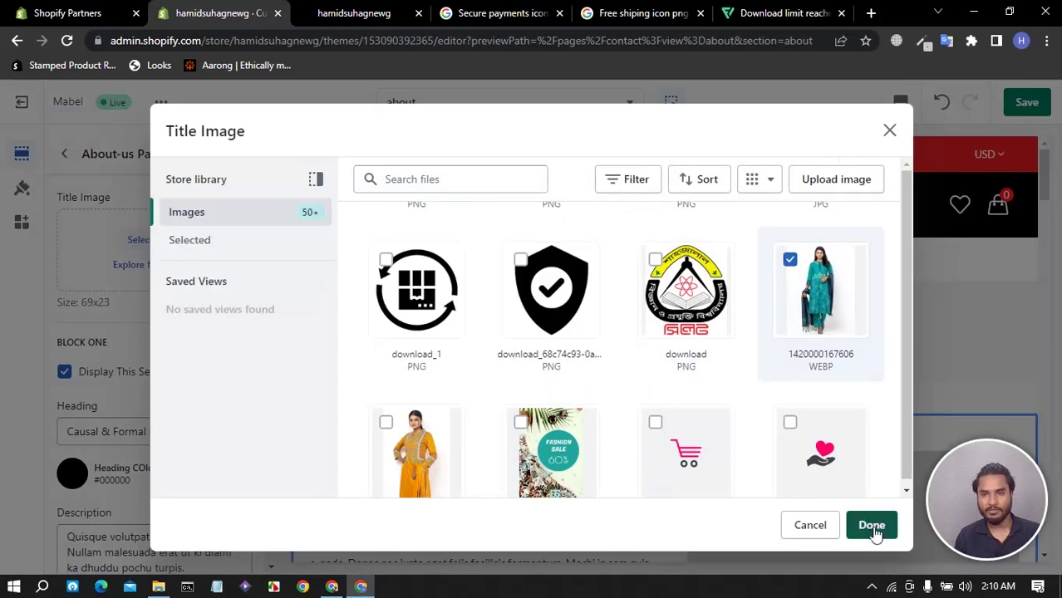
click(79, 488)
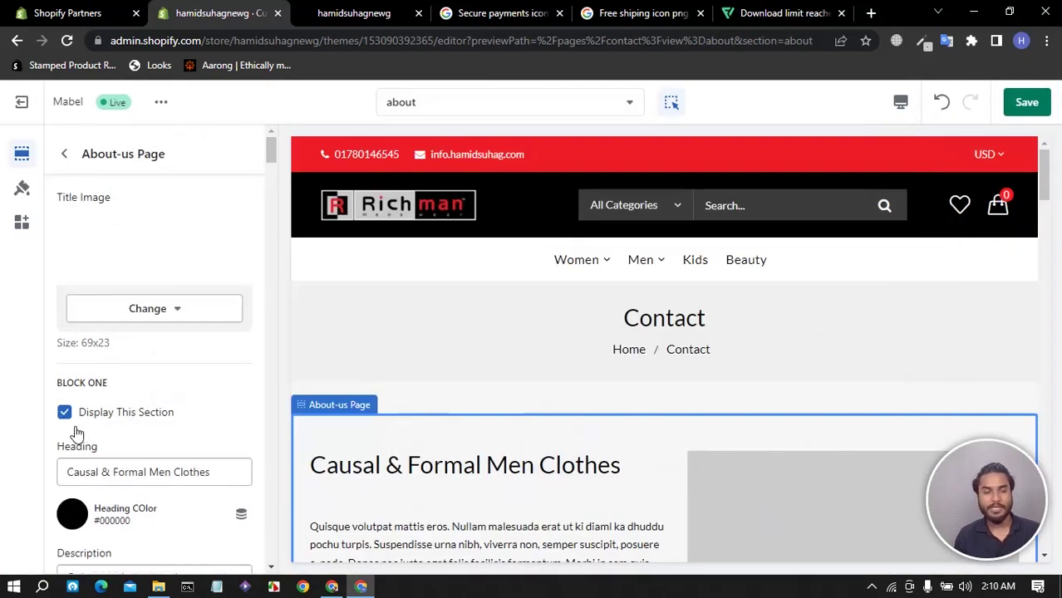
Set the quote icon background in Block One of the About-us Page to red #ED1C24.
scroll(119, 490, down, 3)
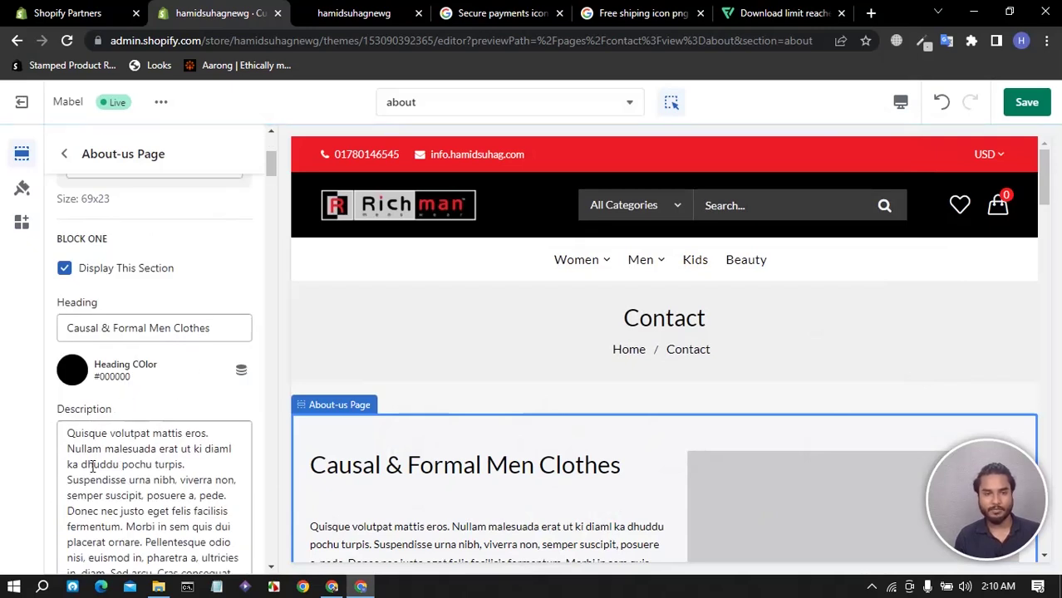
scroll(462, 485, down, 4)
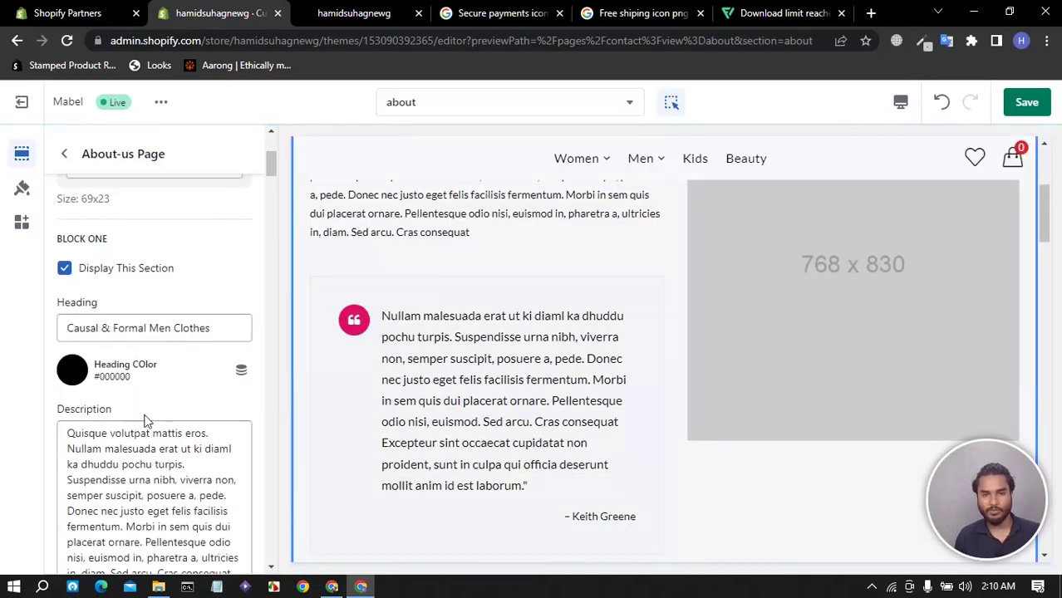
scroll(144, 421, down, 3)
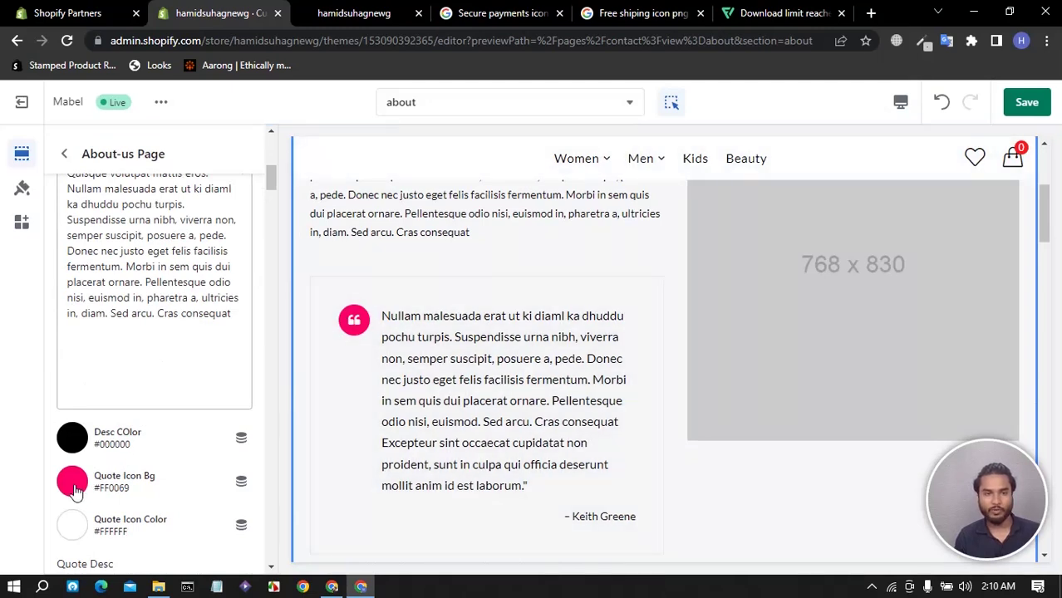
click(74, 490)
click(73, 360)
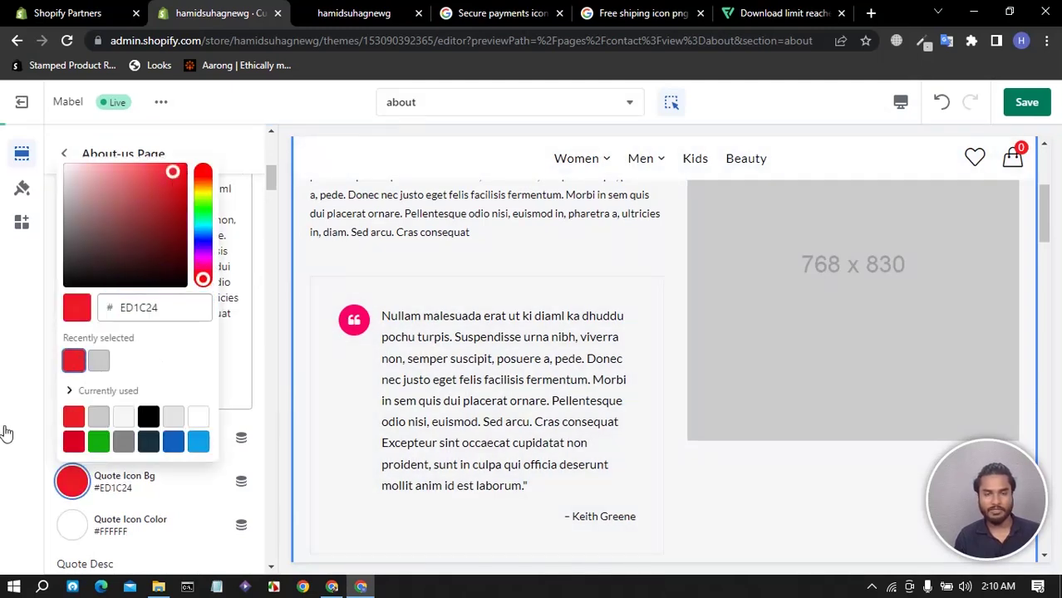
click(38, 463)
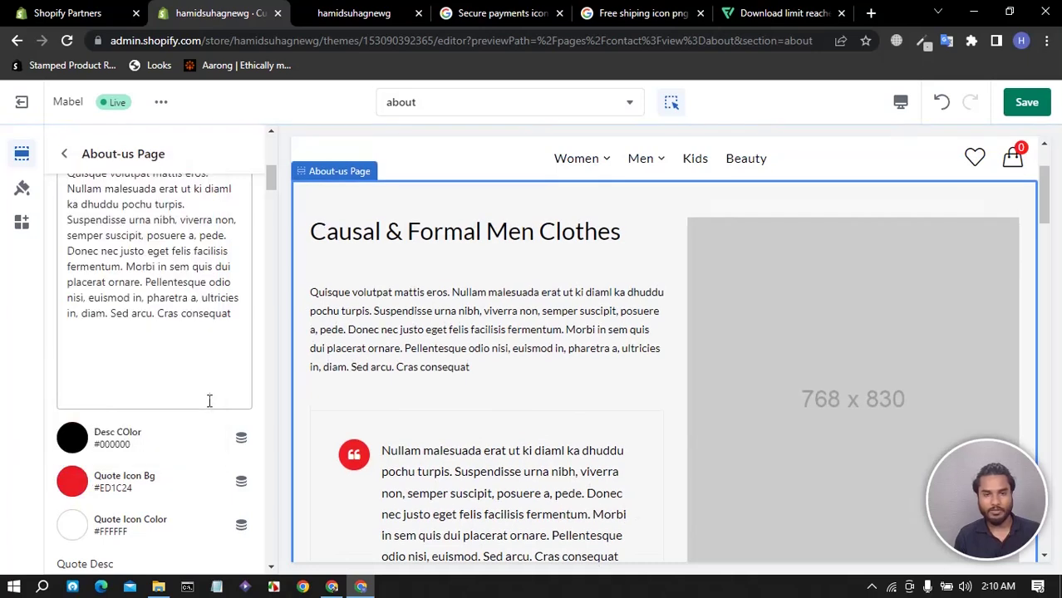
Examine the quote description and author name fields alongside the quote block in the about page preview.
scroll(144, 388, down, 5)
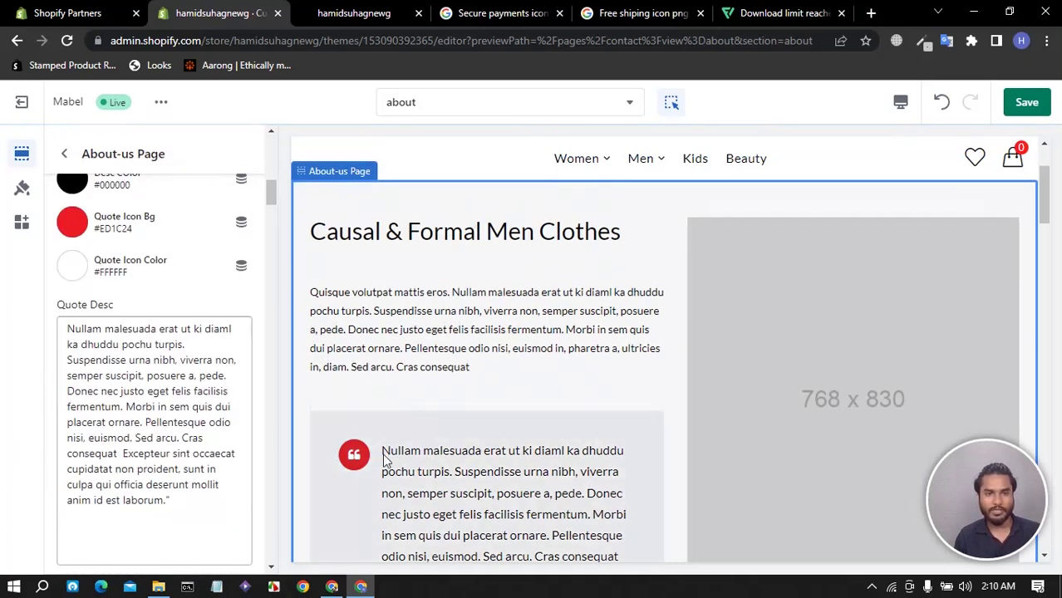
drag(70, 328, 194, 513)
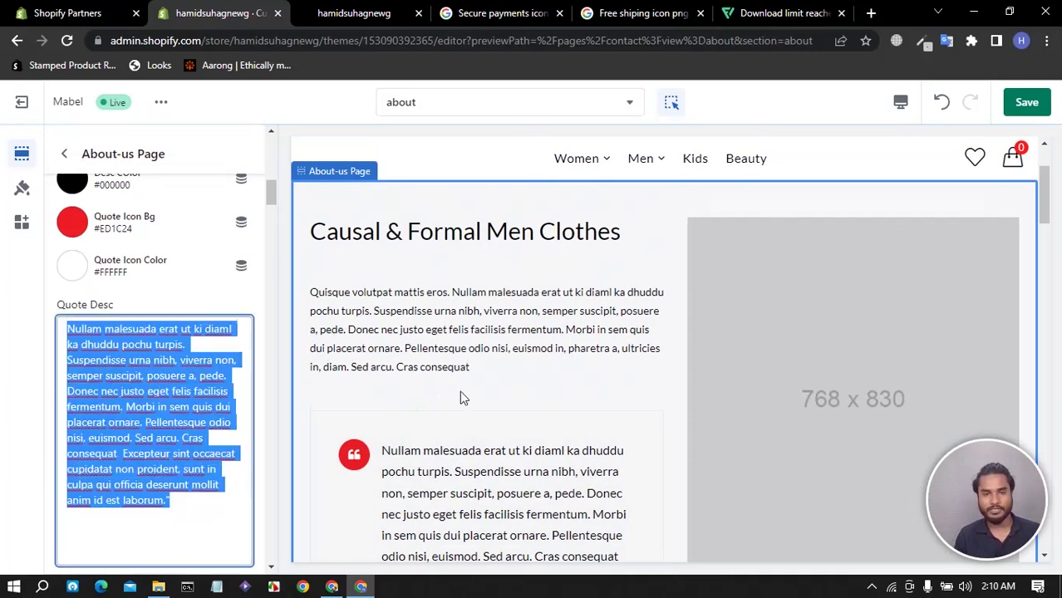
scroll(463, 397, down, 7)
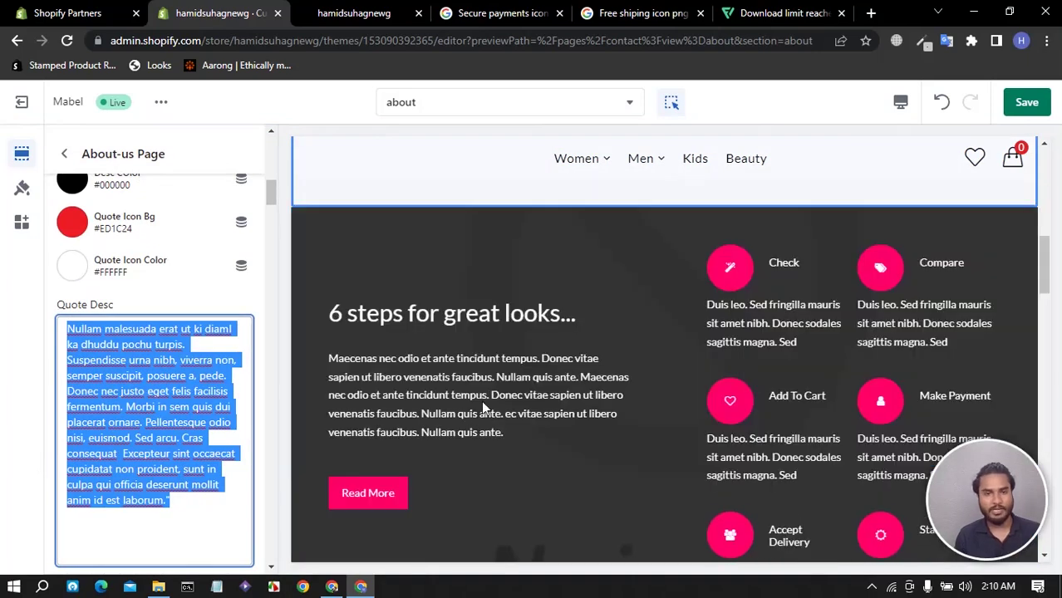
scroll(99, 470, down, 3)
scroll(50, 440, down, 3)
scroll(121, 304, up, 3)
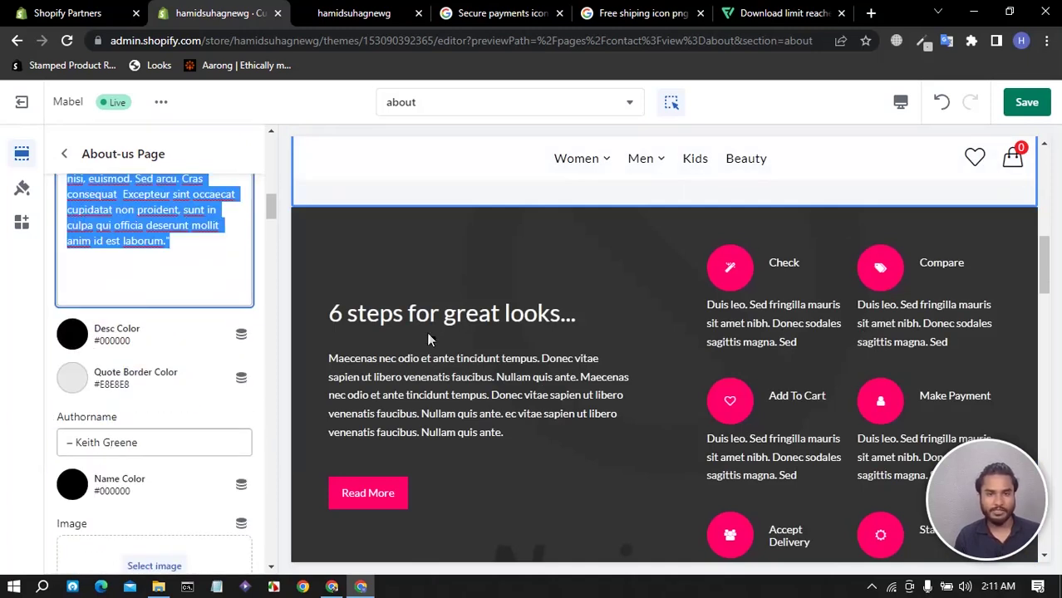
scroll(686, 306, up, 6)
scroll(632, 347, down, 3)
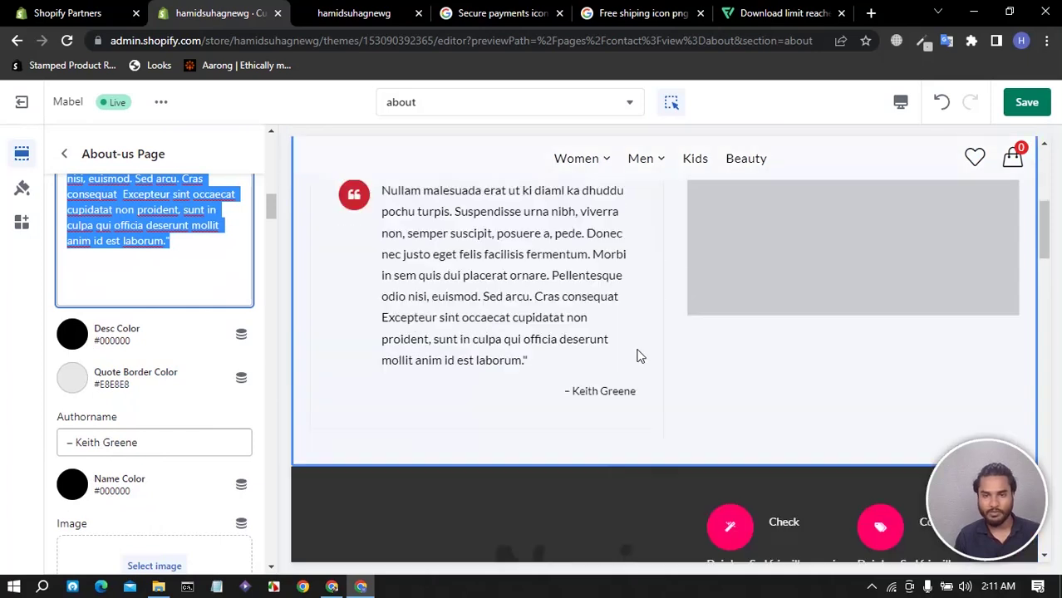
drag(149, 442, 35, 444)
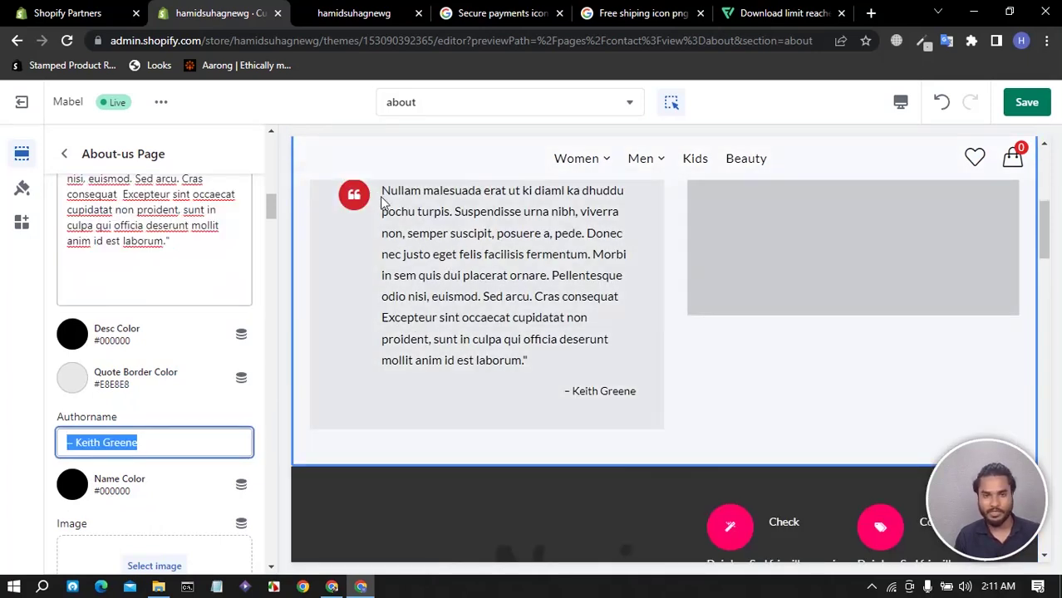
Set the Read More button background in Block Two of the About-us Page to red #ED1C24.
scroll(160, 378, down, 3)
scroll(116, 390, down, 3)
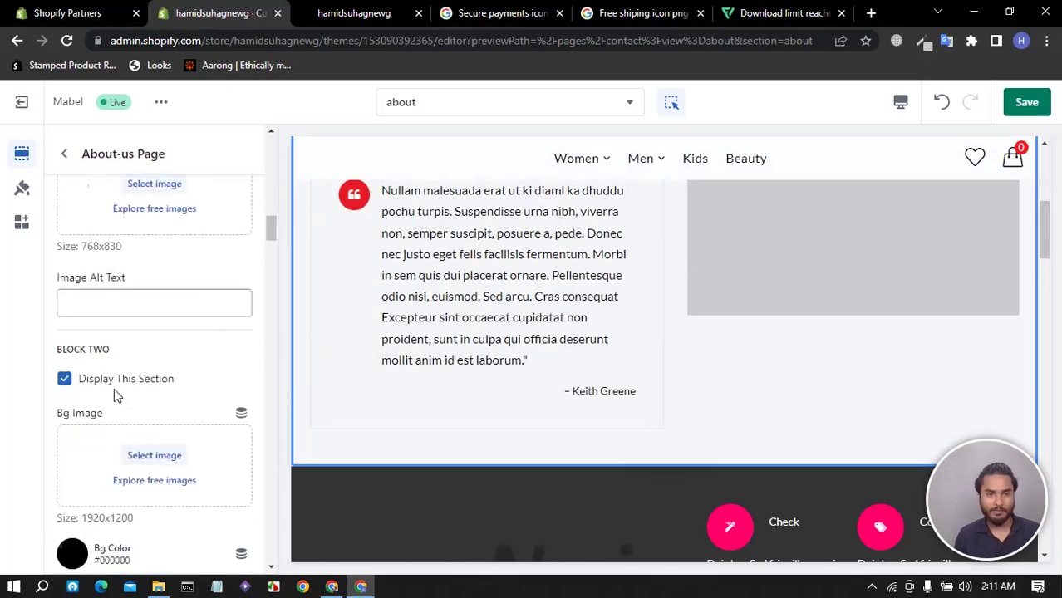
scroll(114, 388, down, 3)
scroll(645, 480, down, 3)
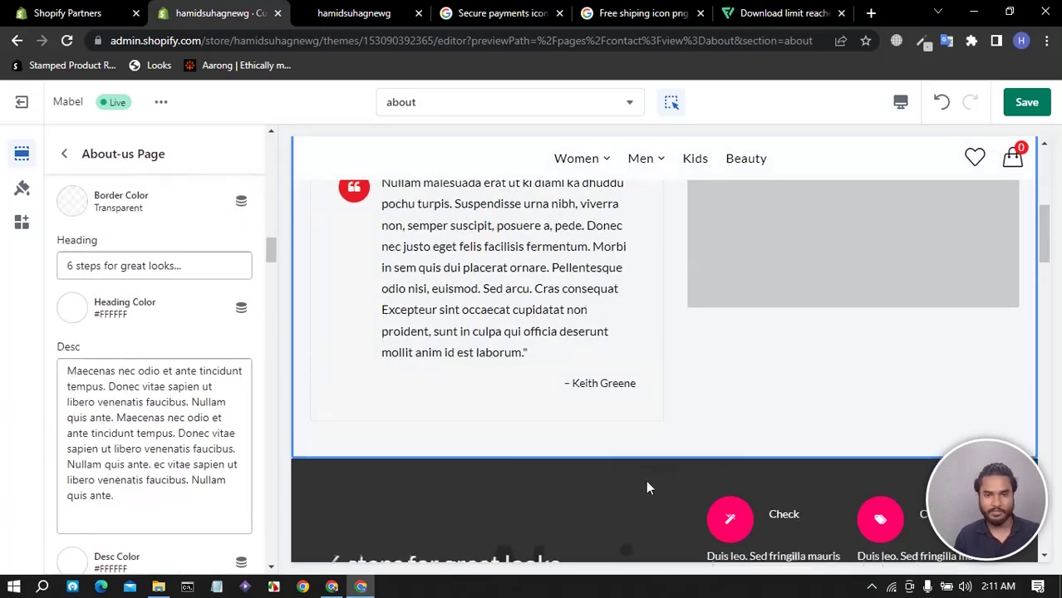
drag(195, 264, 57, 265)
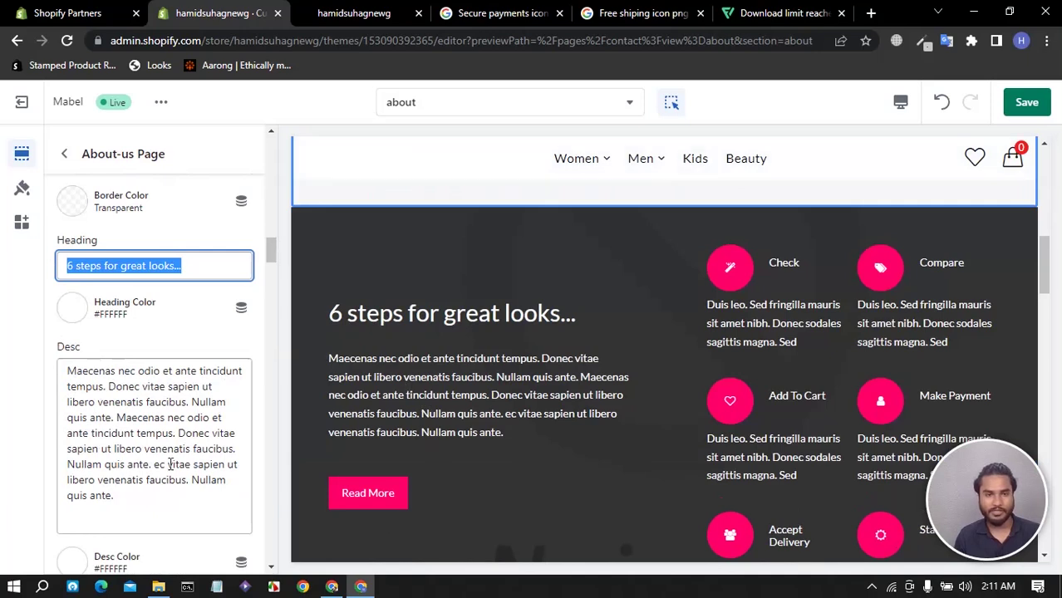
scroll(182, 427, down, 3)
click(72, 471)
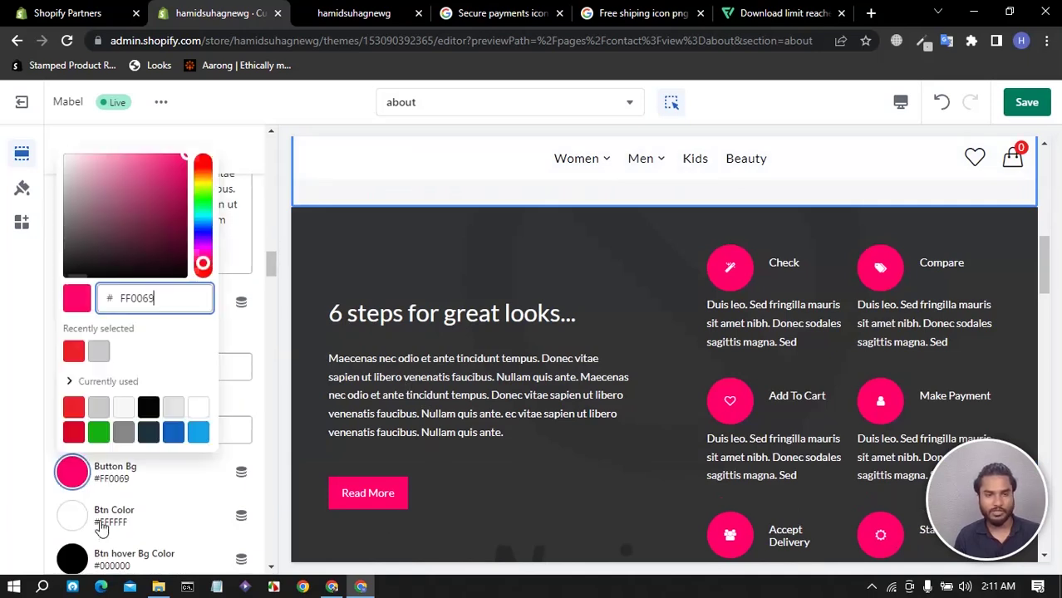
click(73, 406)
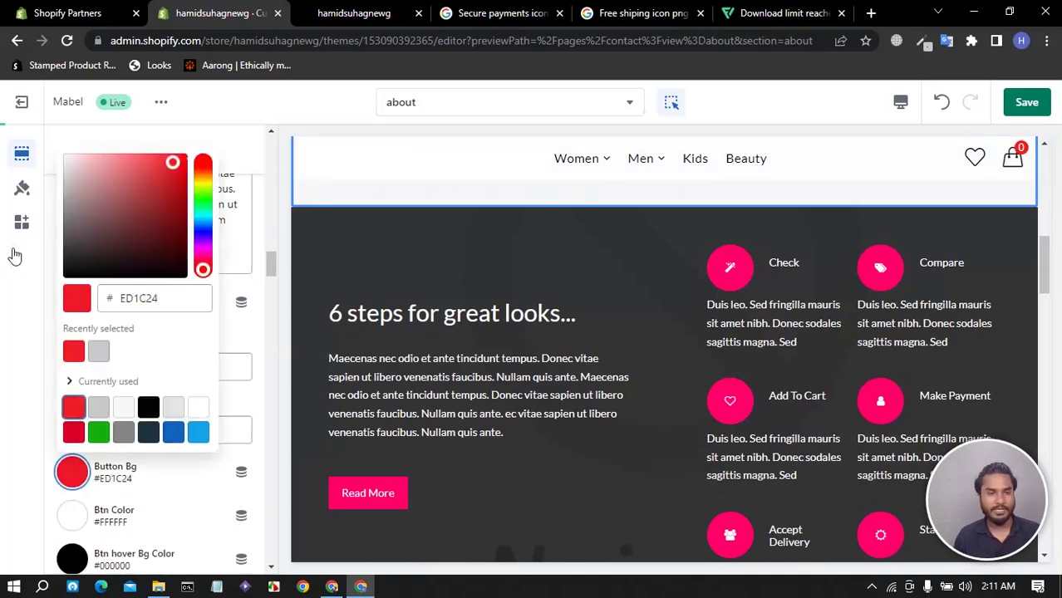
click(4, 461)
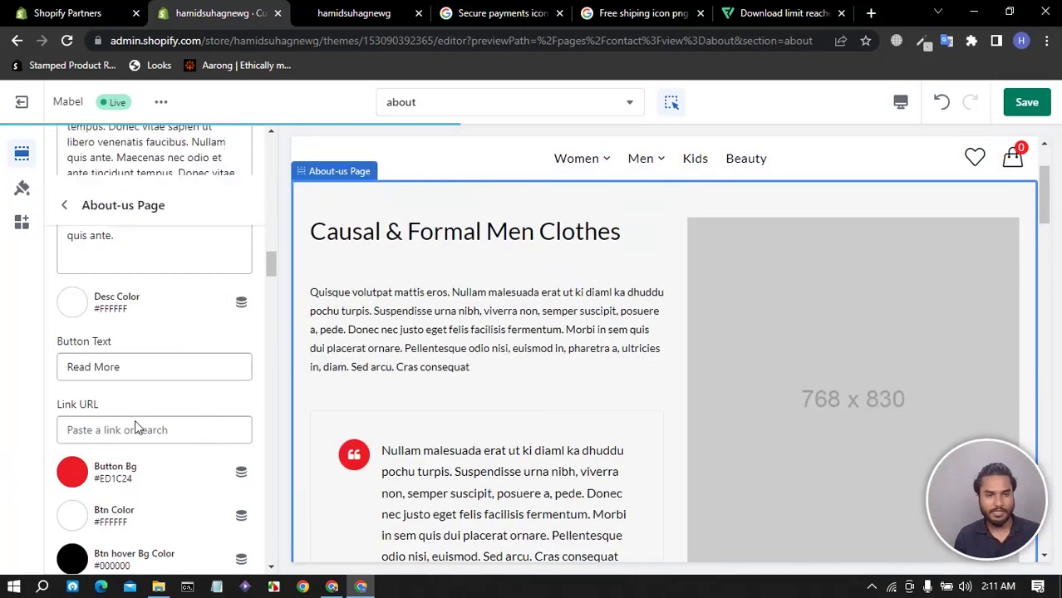
Review the icon name, heading and description fields of the Block Two steps, from Check to Start Using!, alongside the preview.
scroll(135, 426, down, 3)
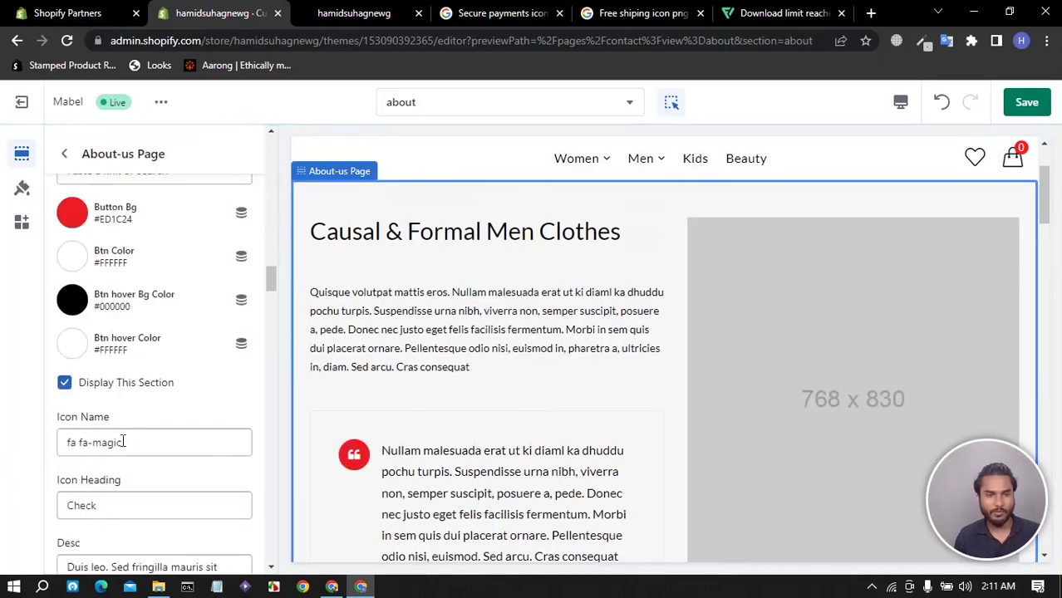
scroll(382, 430, down, 6)
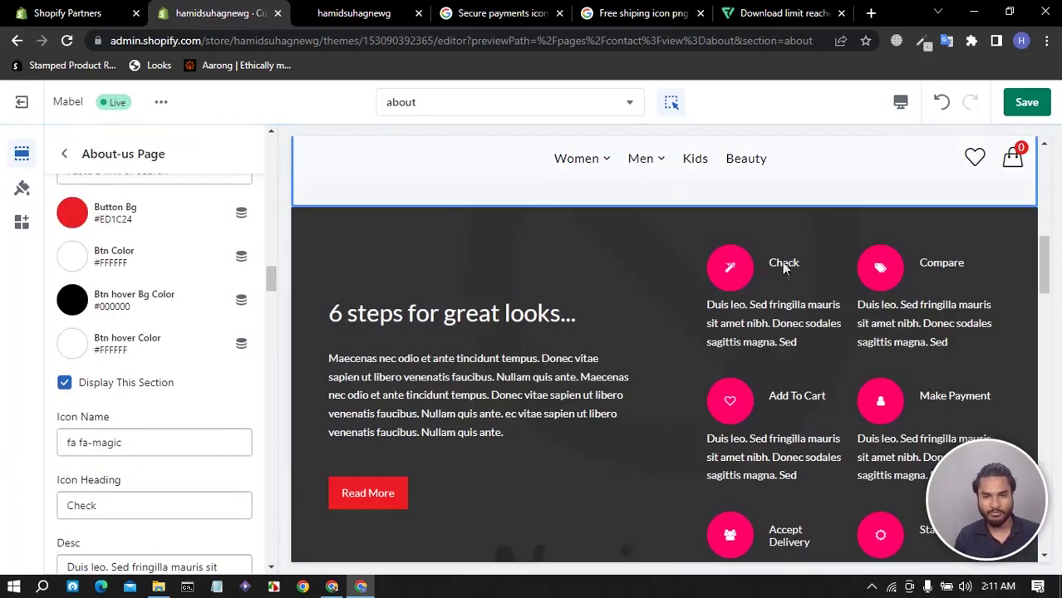
click(159, 446)
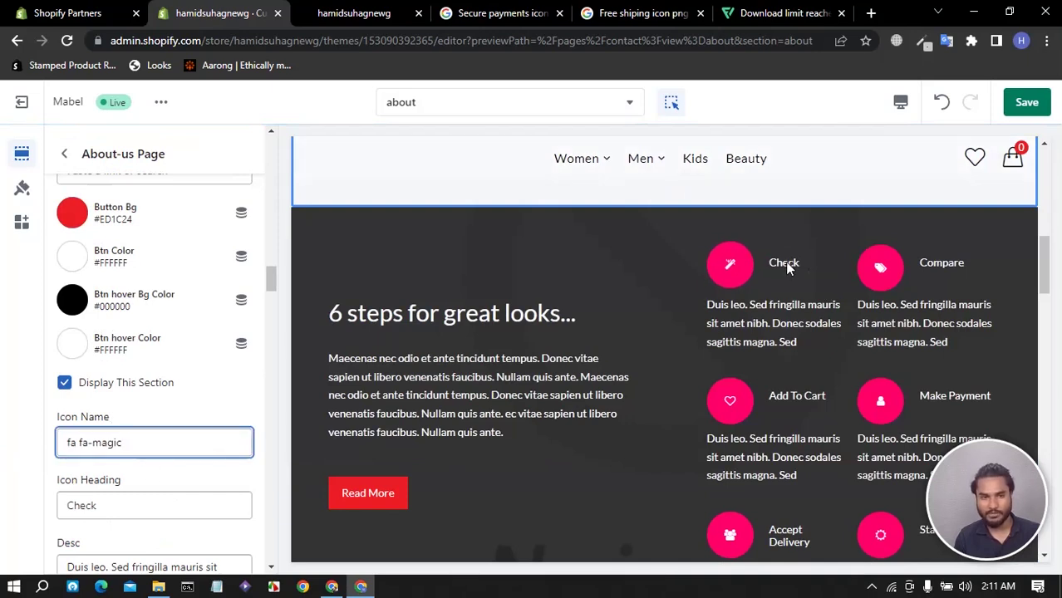
scroll(161, 486, down, 3)
drag(133, 351, 55, 309)
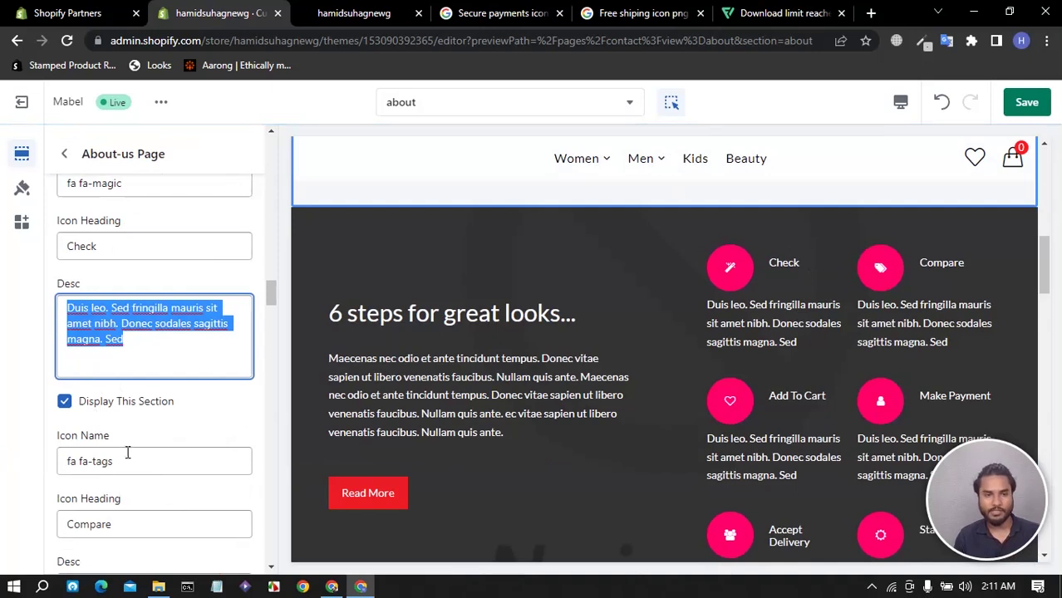
scroll(120, 427, down, 3)
scroll(110, 432, down, 2)
scroll(112, 424, down, 10)
scroll(120, 407, down, 5)
scroll(83, 404, up, 5)
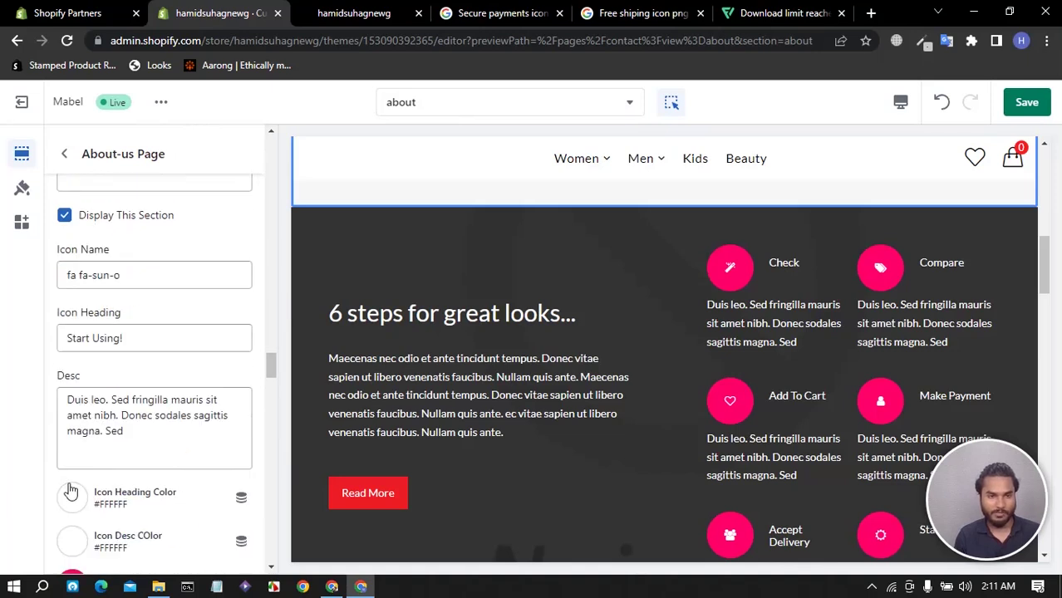
Set the icon background color of the Block Two steps to red #ED1C24 and check it in the preview.
scroll(86, 399, down, 3)
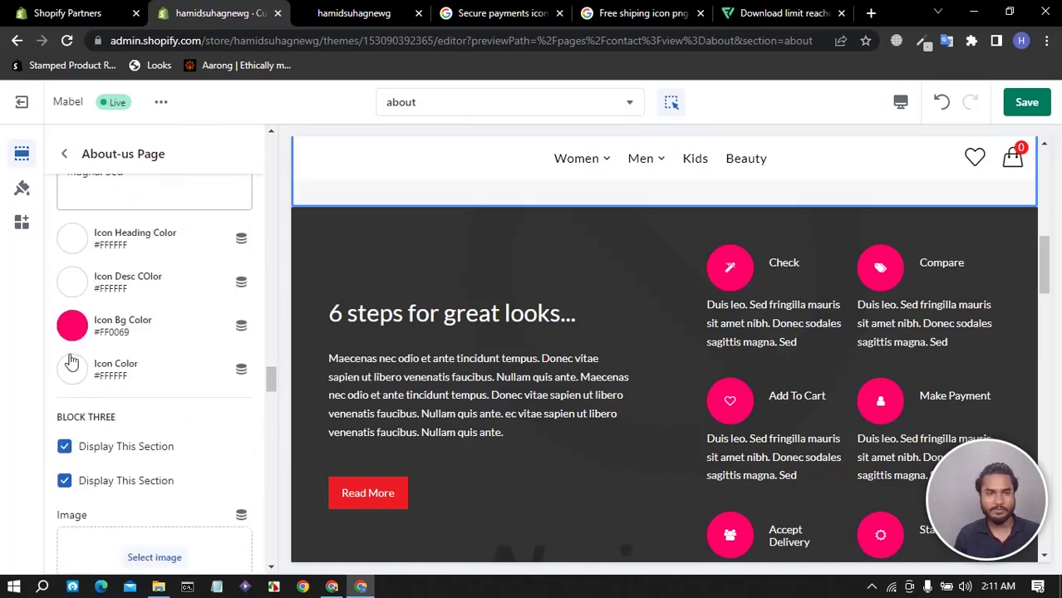
click(71, 326)
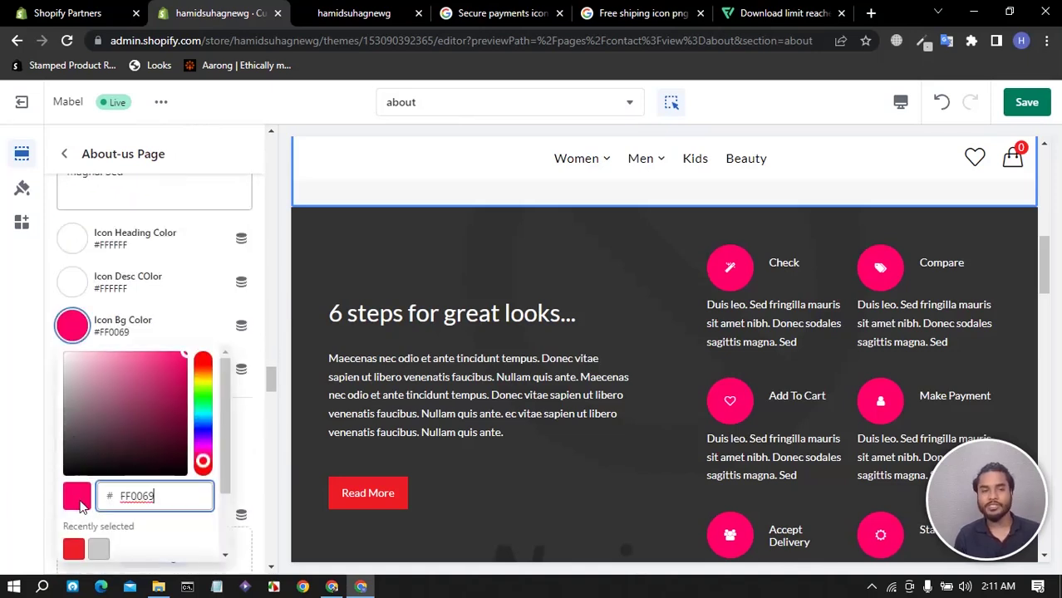
click(73, 548)
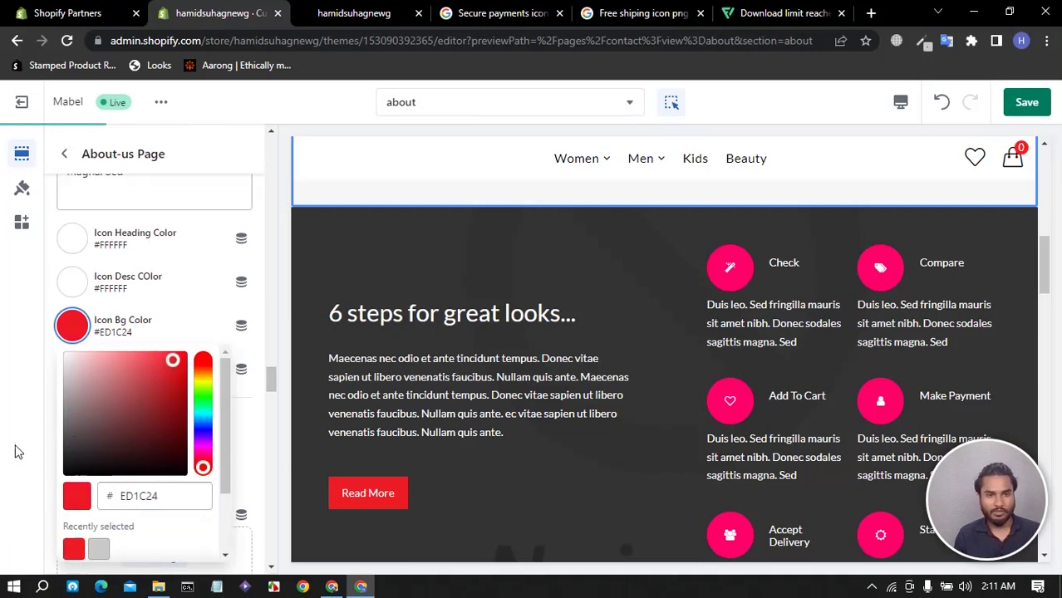
click(15, 452)
scroll(814, 386, down, 3)
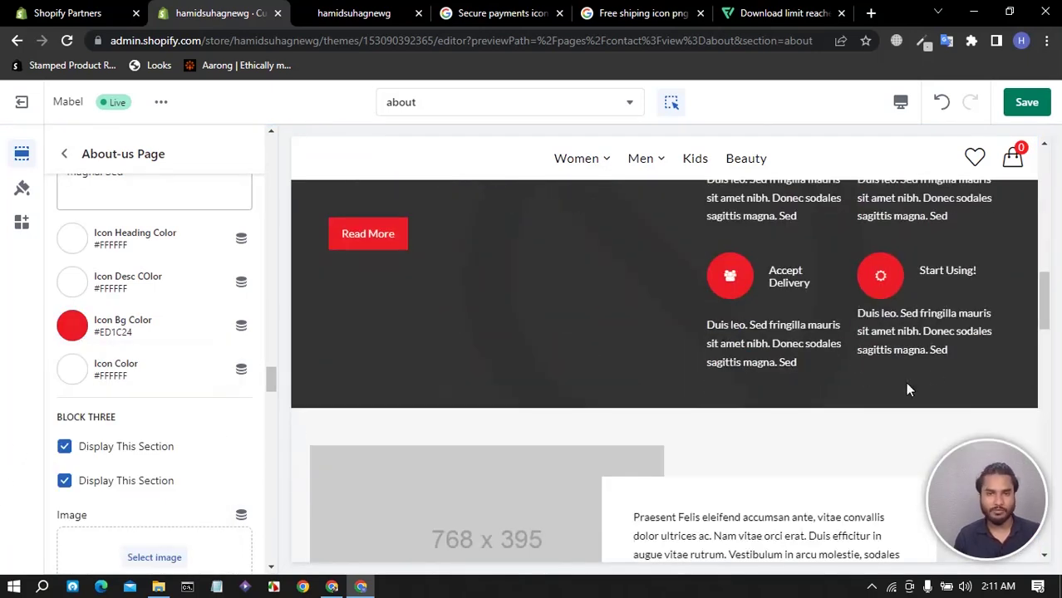
Set the author color of Block Three on the About-us Page to red #ED1C24.
scroll(160, 431, down, 3)
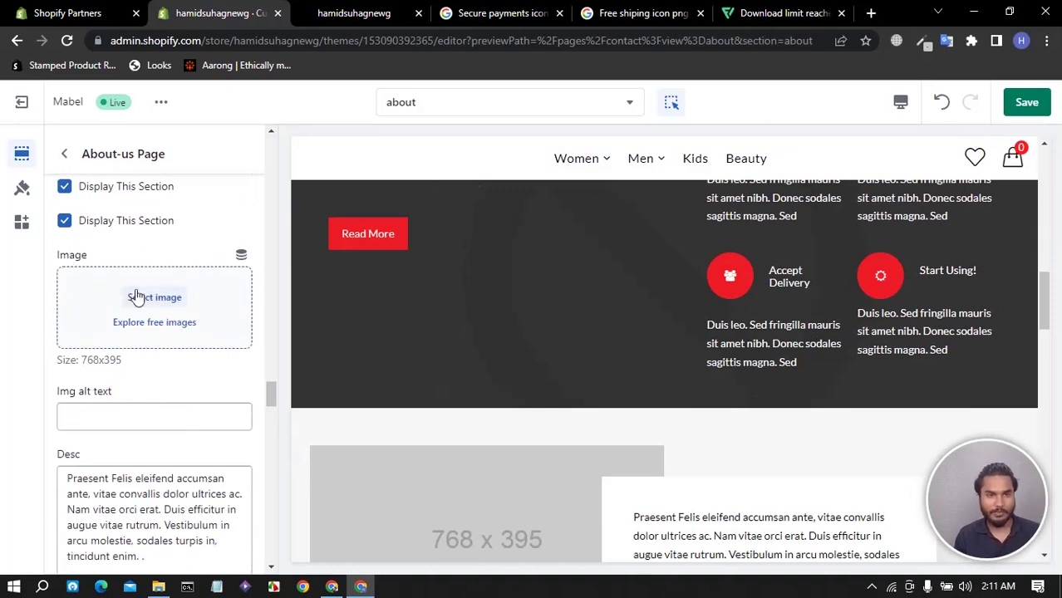
scroll(519, 456, down, 3)
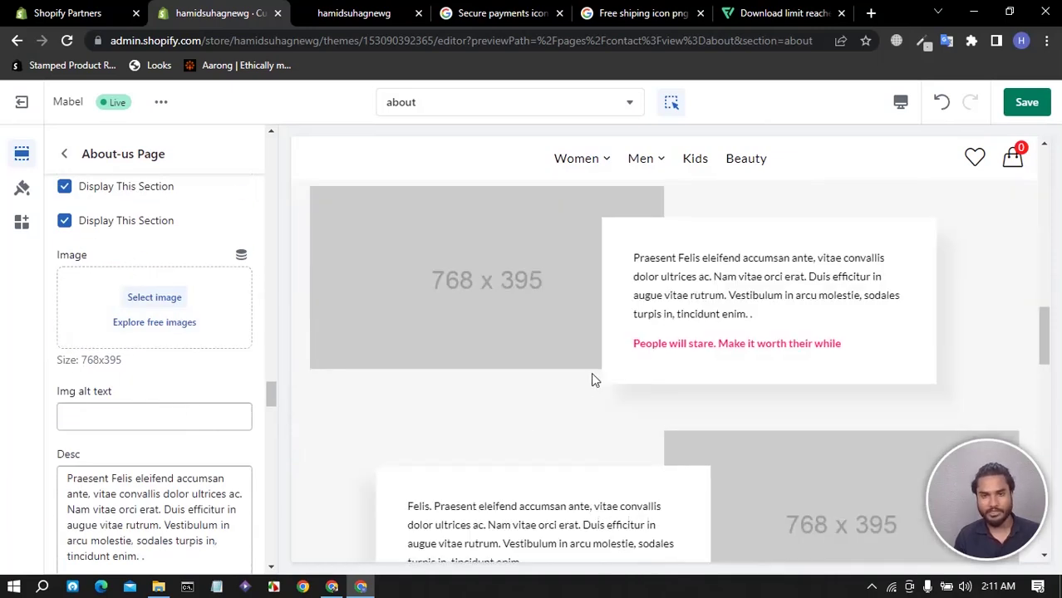
click(139, 511)
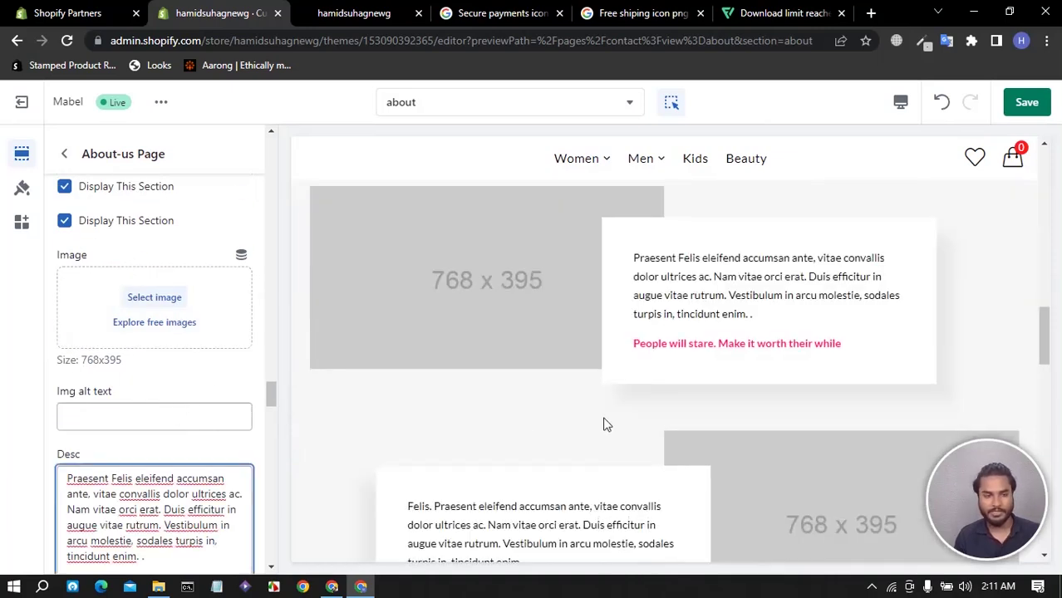
scroll(664, 416, down, 3)
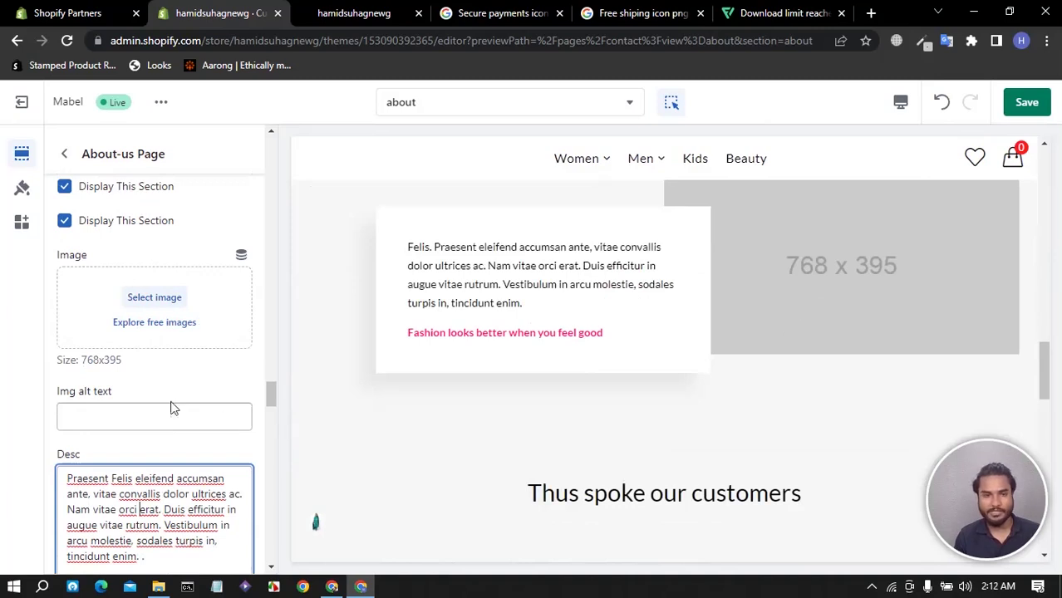
scroll(147, 403, up, 3)
click(80, 314)
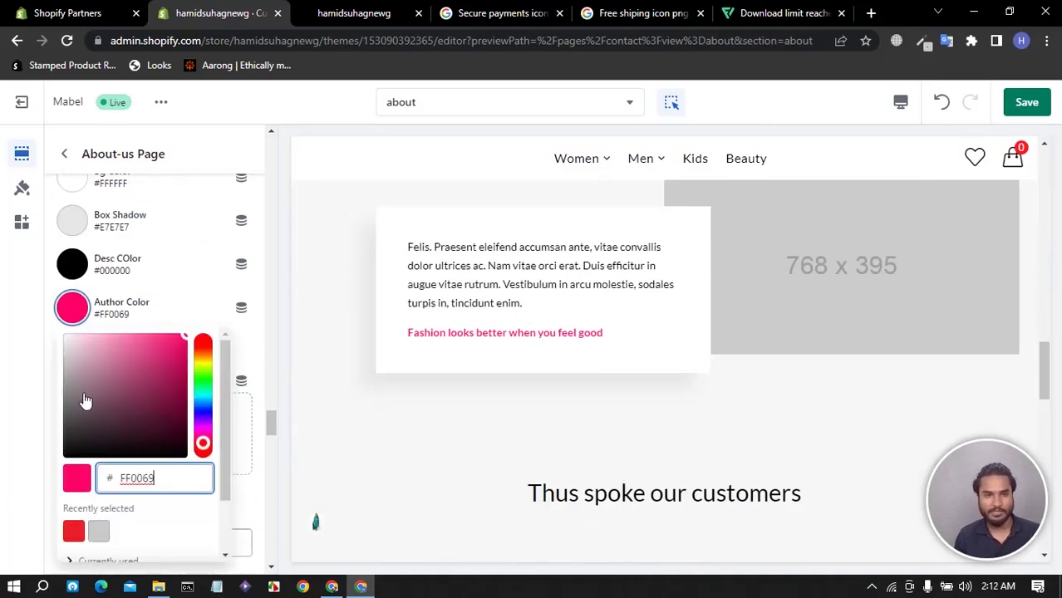
click(73, 537)
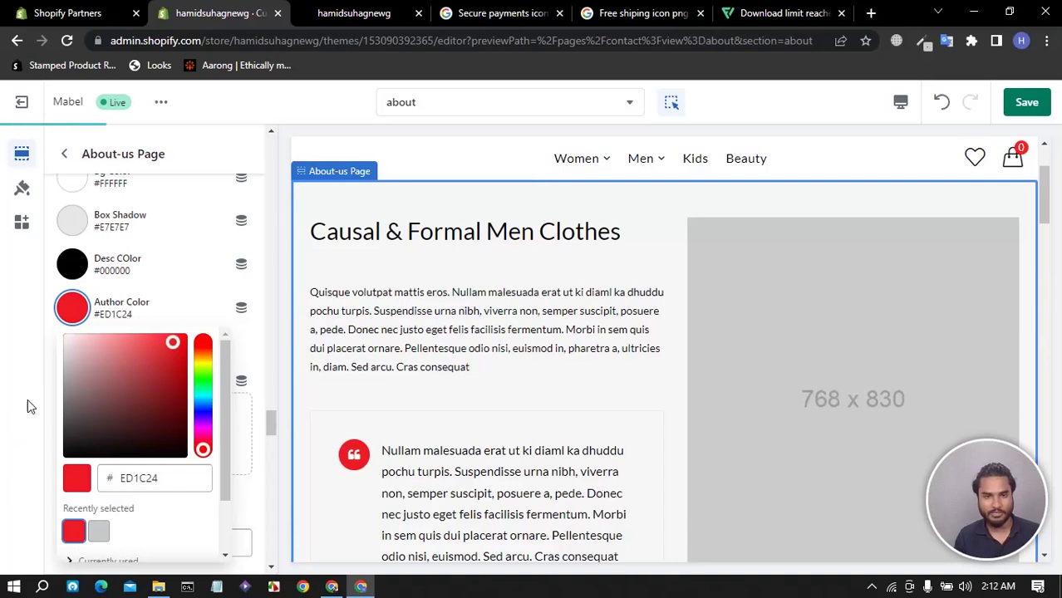
click(25, 434)
Review the second Block Three item and the Block Four testimonial fields, and compare them with the page preview down to the team section.
scroll(150, 378, down, 3)
scroll(150, 378, up, 3)
scroll(137, 421, down, 3)
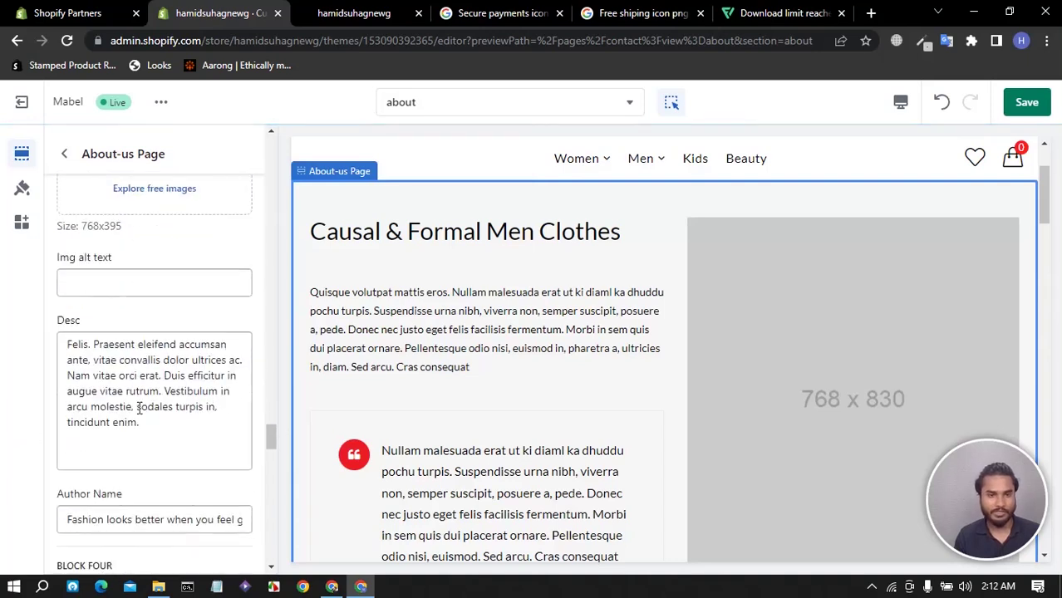
scroll(119, 385, down, 6)
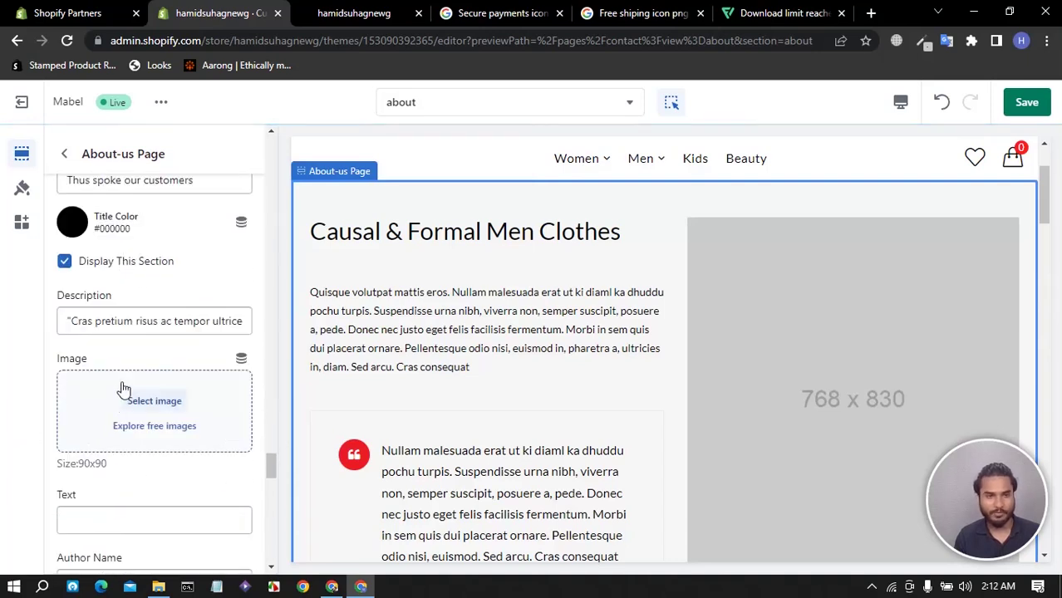
scroll(609, 361, down, 10)
scroll(648, 373, down, 3)
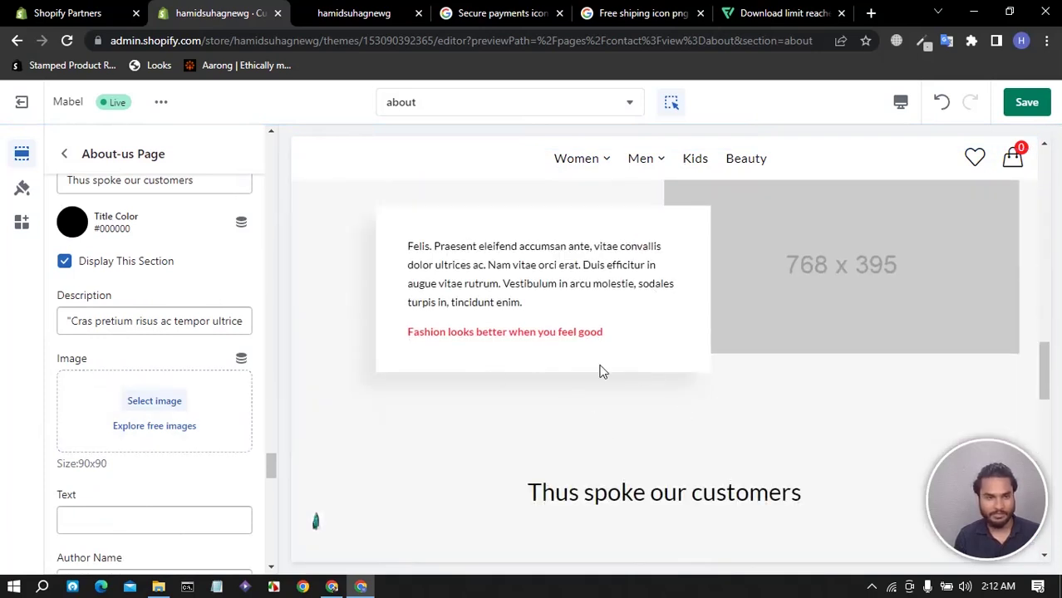
scroll(600, 371, down, 3)
scroll(614, 365, down, 3)
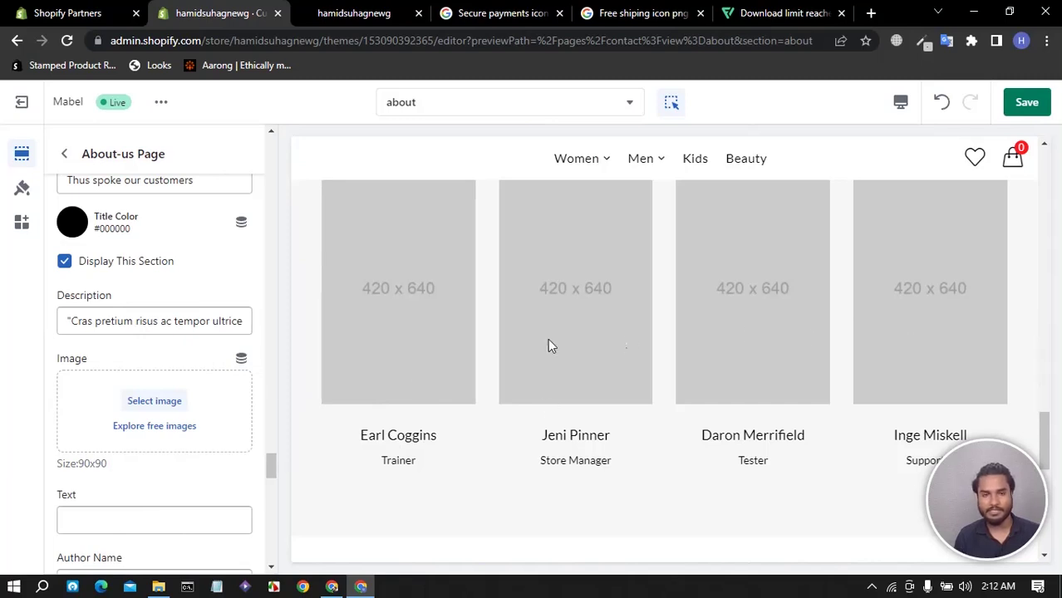
Set the icon background color of Block Five to red #ED1C24.
scroll(143, 392, down, 2)
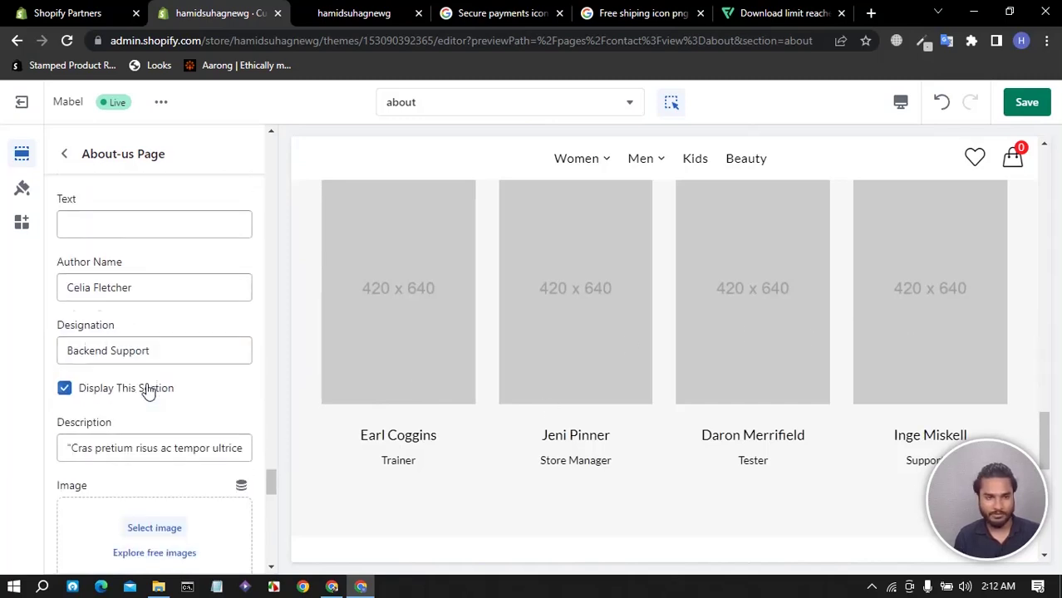
scroll(148, 391, down, 10)
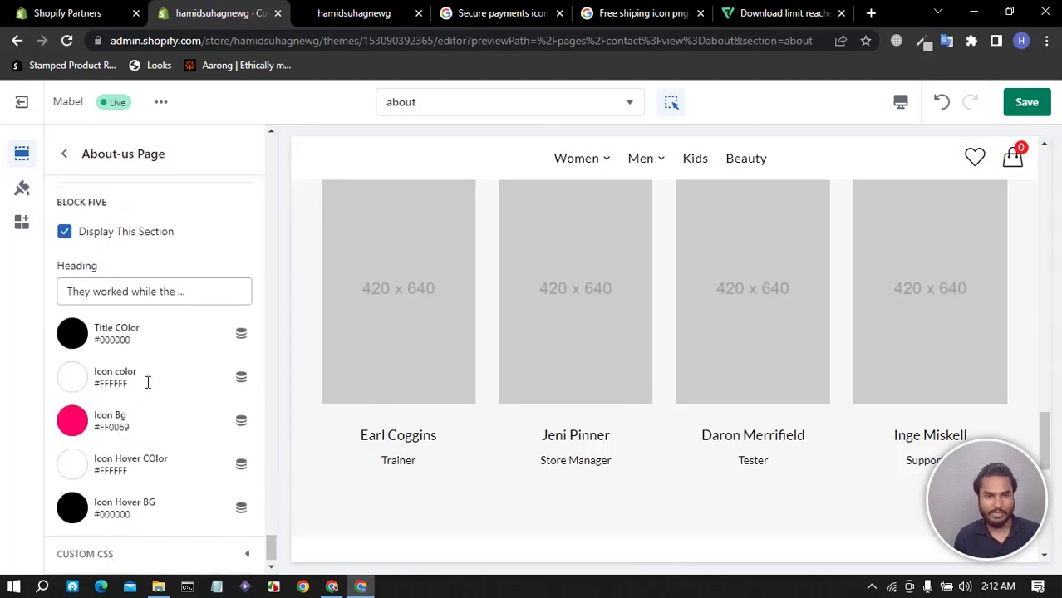
click(74, 410)
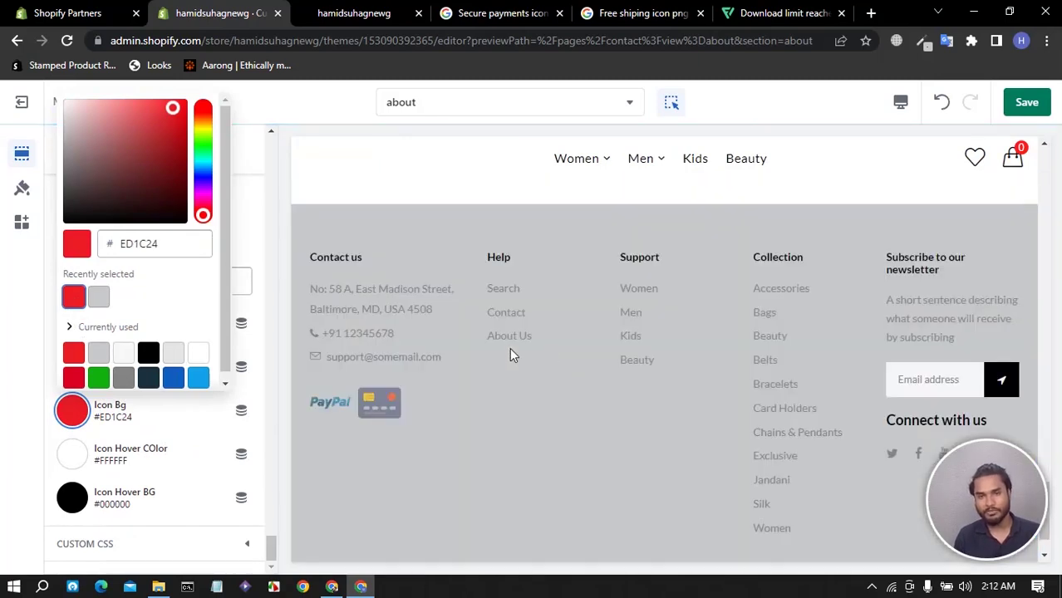
click(27, 309)
Turn off the display of the first two testimonials in Block Four and check the page preview without them.
scroll(121, 366, up, 3)
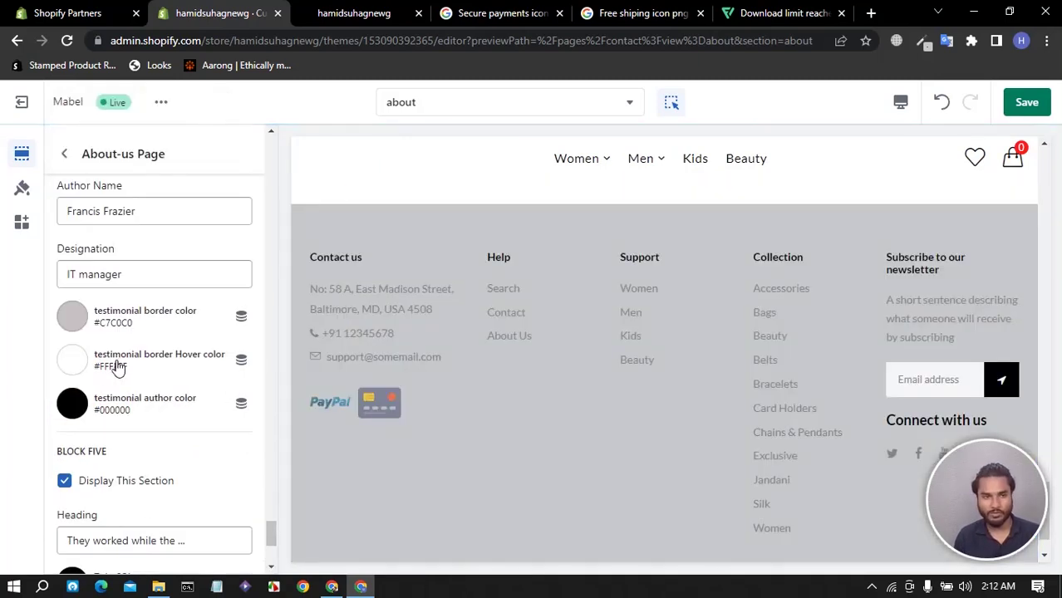
scroll(108, 428, up, 5)
scroll(122, 426, up, 3)
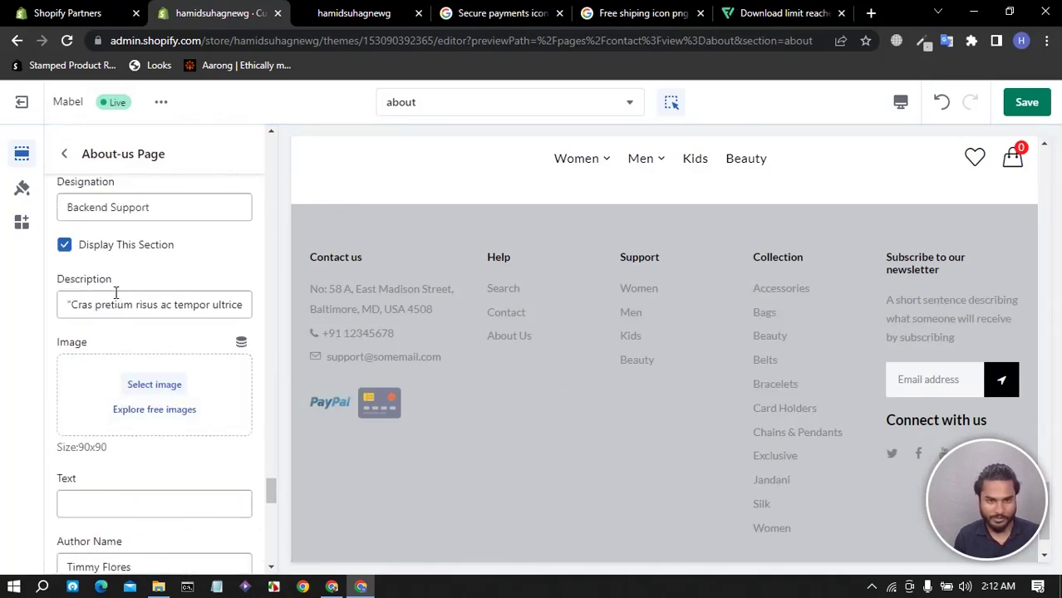
scroll(117, 299, up, 3)
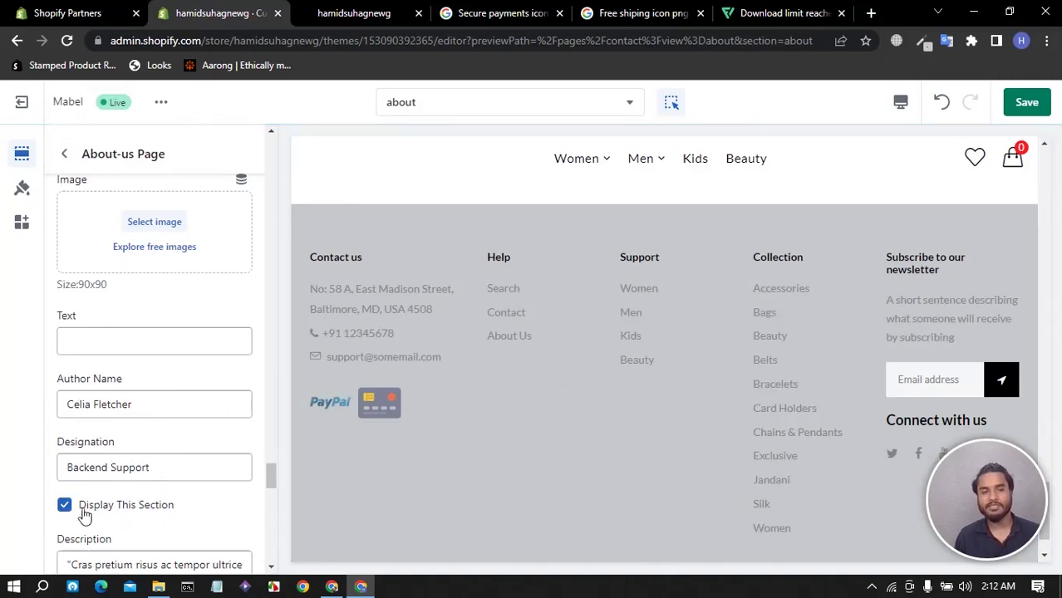
click(64, 504)
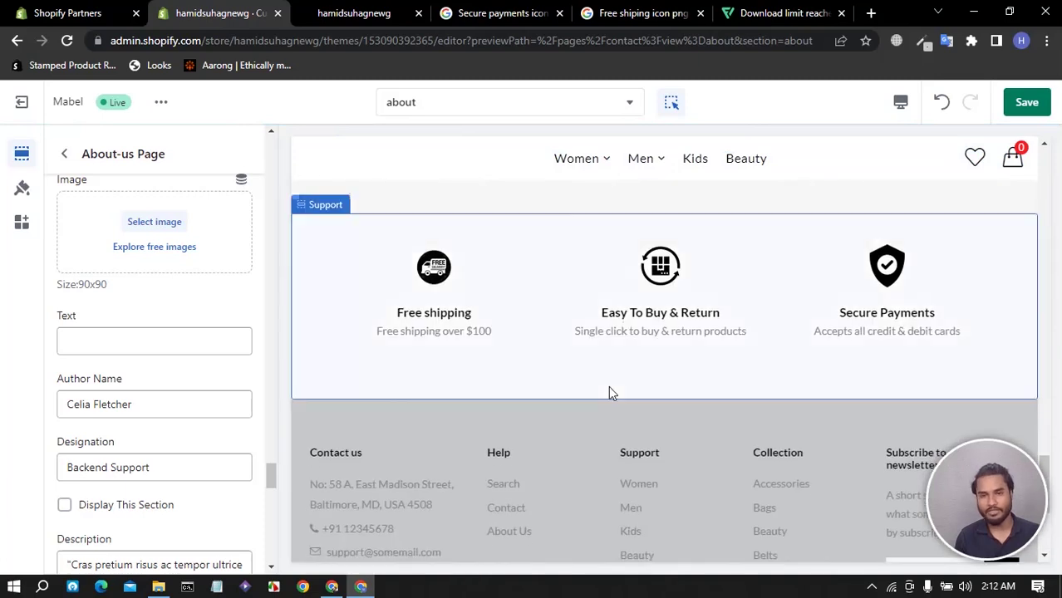
scroll(94, 283, up, 3)
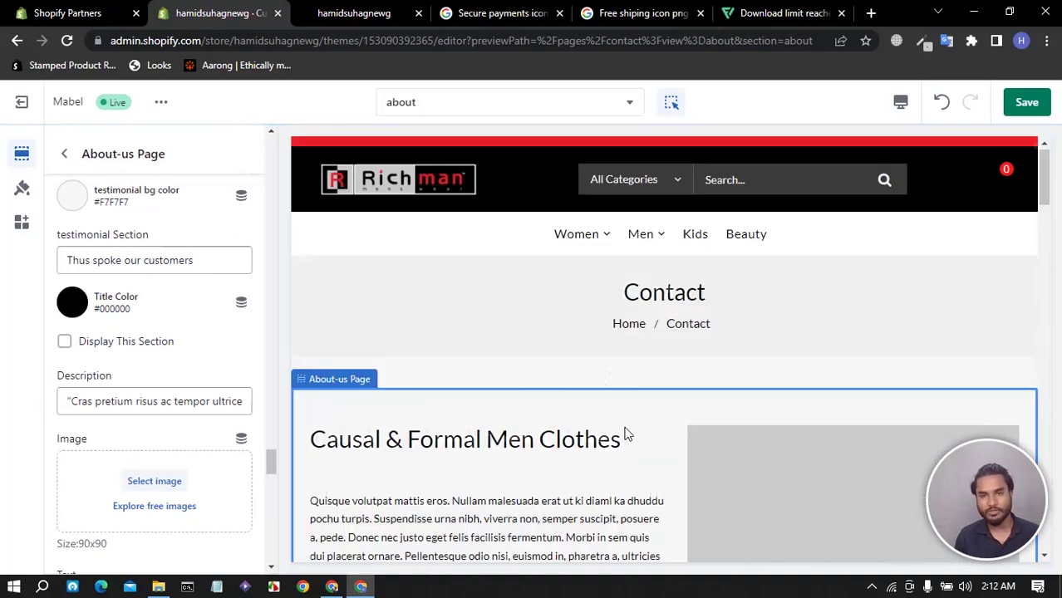
scroll(630, 411, down, 15)
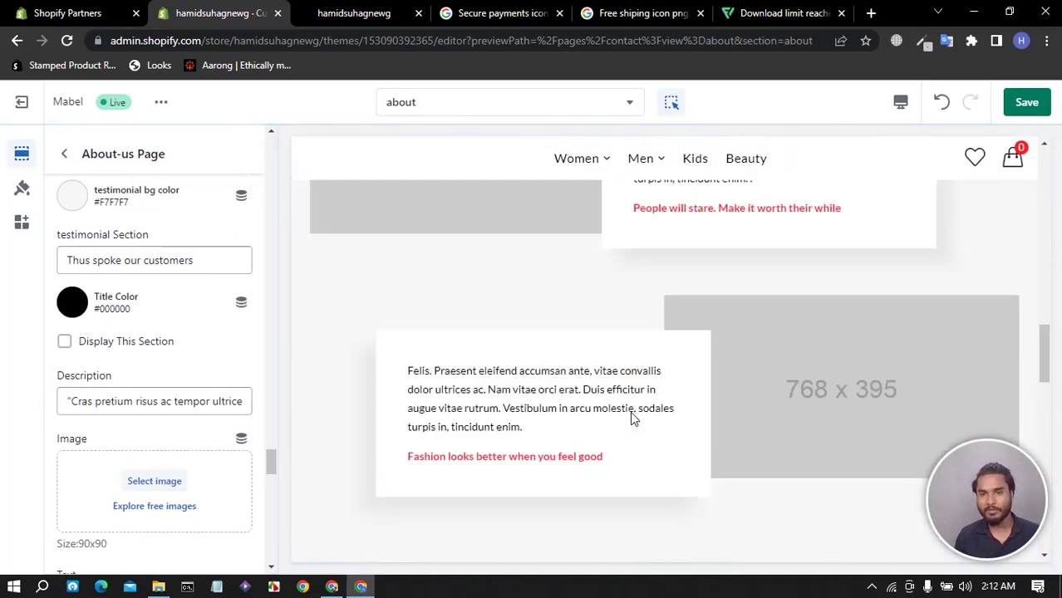
scroll(166, 465, down, 10)
Try hiding Block One of the About-us Page and check the effect in the preview.
scroll(152, 432, up, 10)
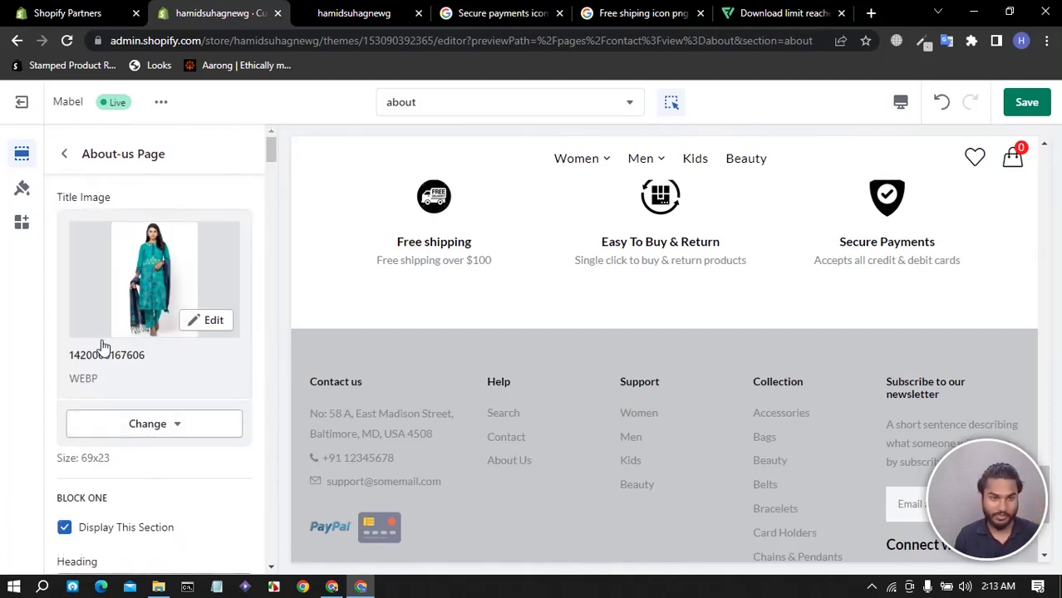
click(64, 528)
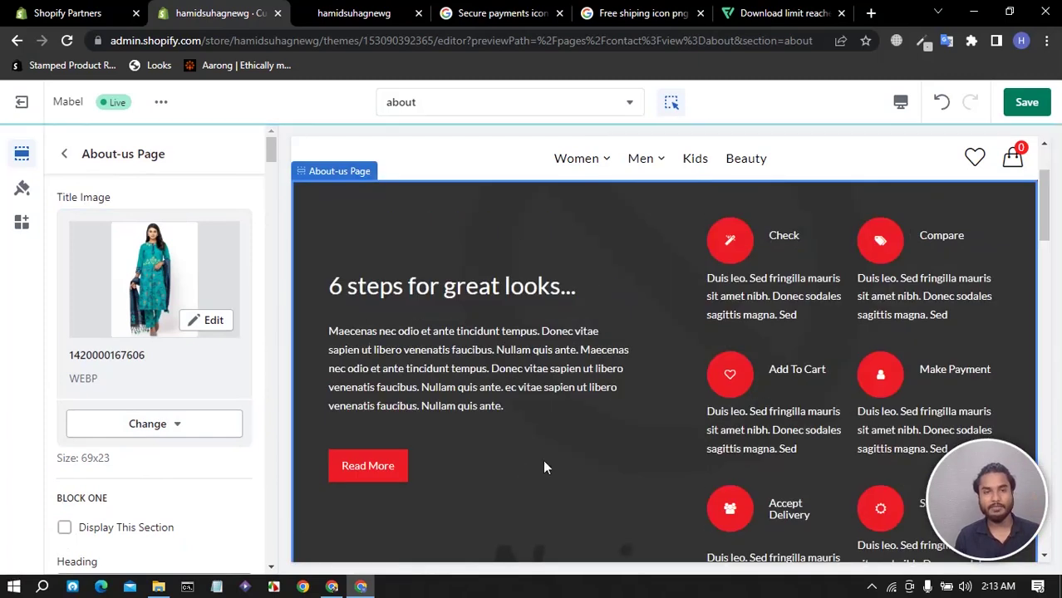
scroll(536, 457, up, 3)
scroll(586, 407, down, 10)
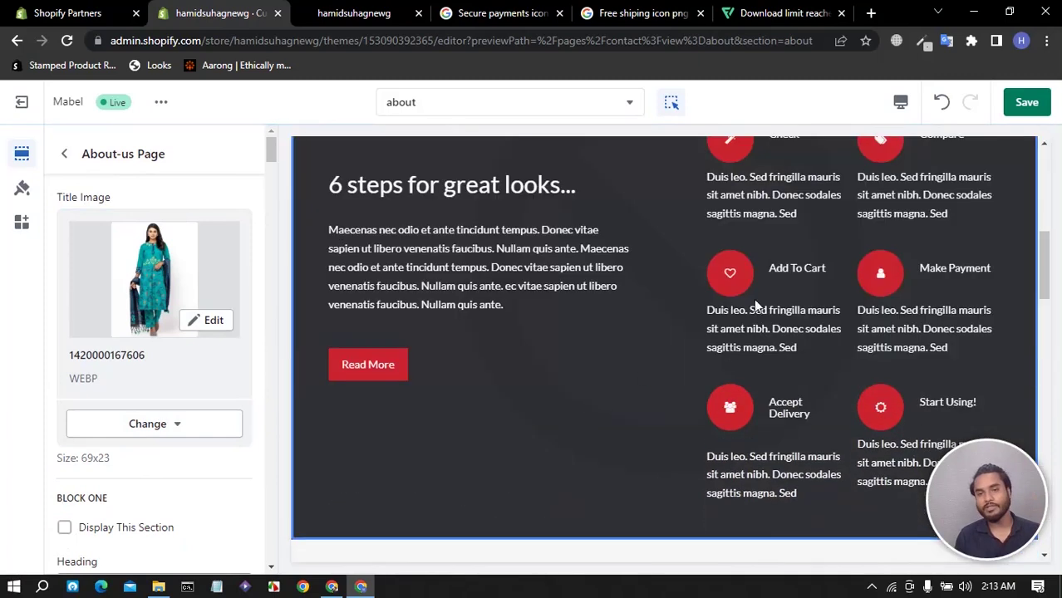
scroll(644, 398, down, 3)
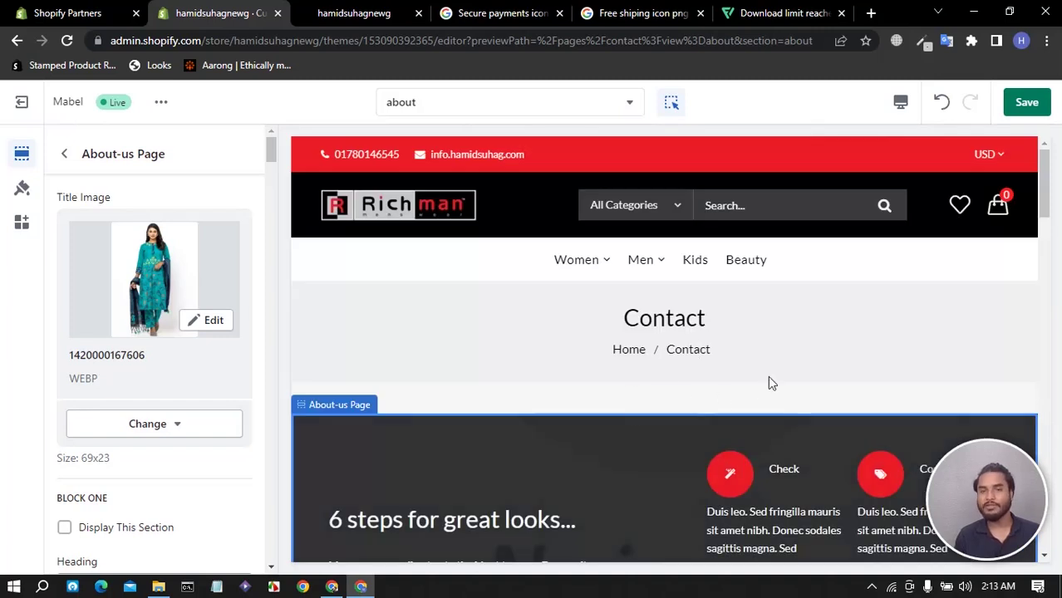
Turn the display of Block One back on and check its heading and quote in the preview.
click(64, 528)
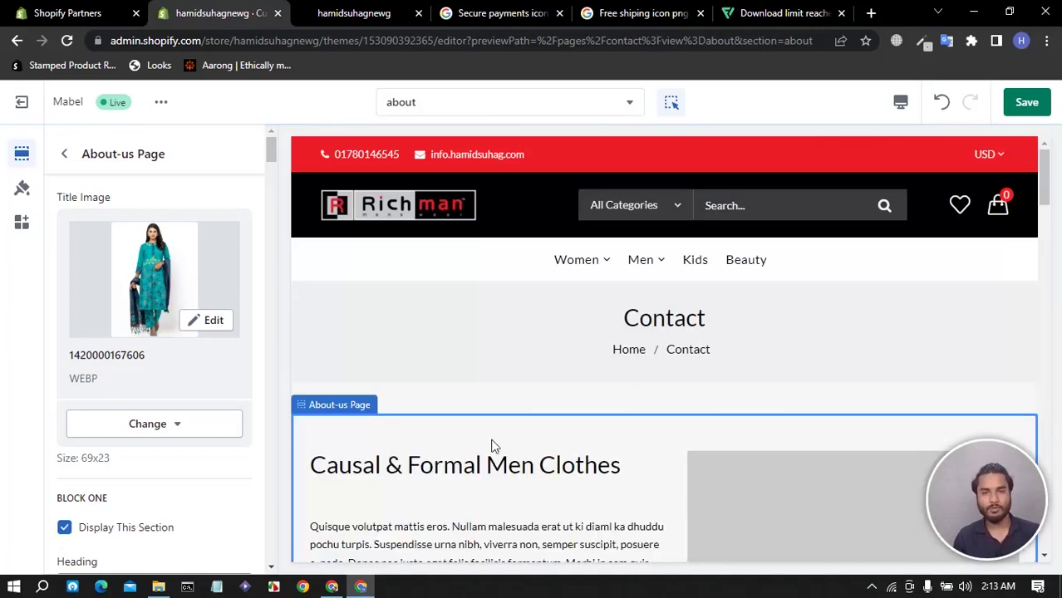
scroll(745, 391, down, 5)
scroll(744, 391, down, 1)
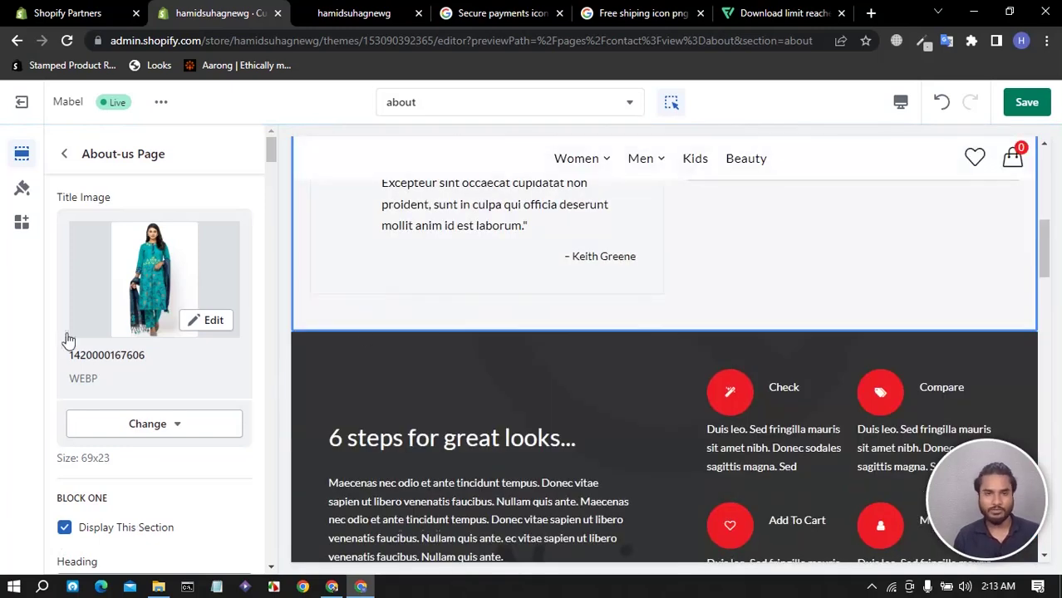
Look through all About-us Page settings from the title image down to the Block Five colors.
scroll(123, 357, down, 4)
scroll(124, 358, down, 15)
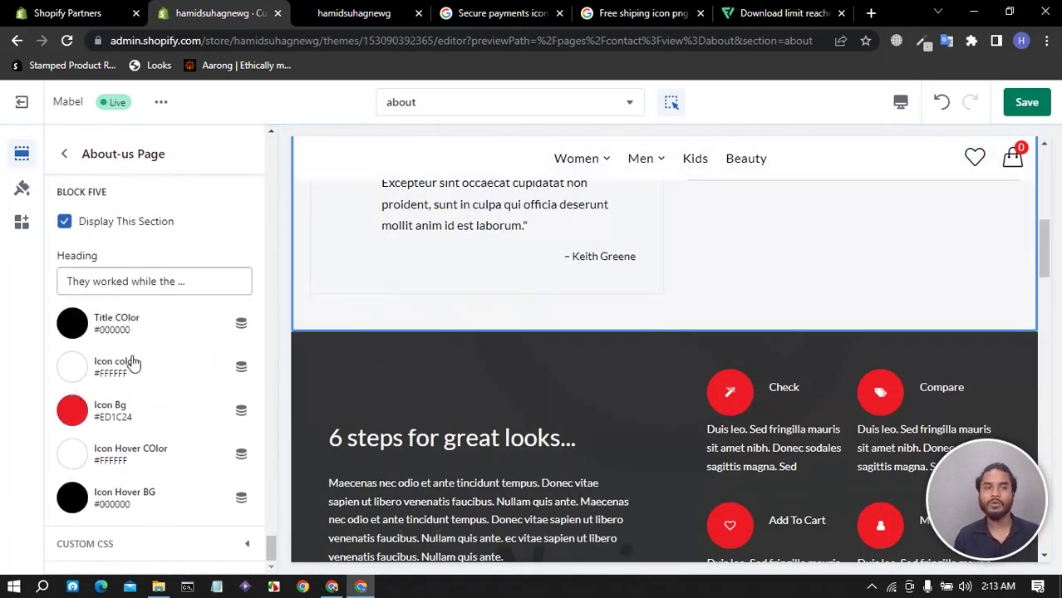
scroll(133, 357, up, 10)
scroll(144, 354, up, 5)
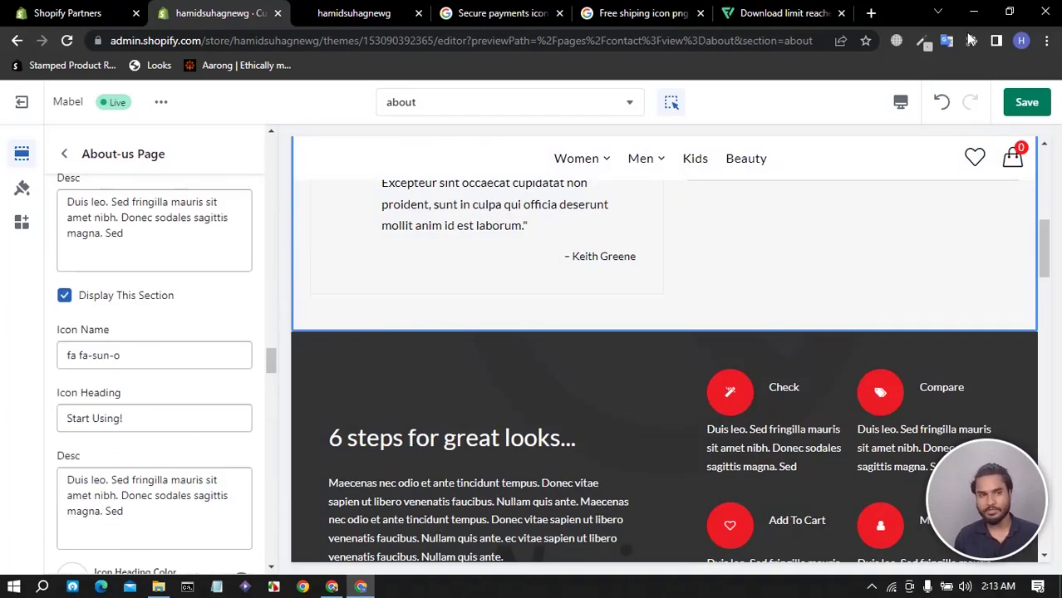
scroll(155, 268, up, 10)
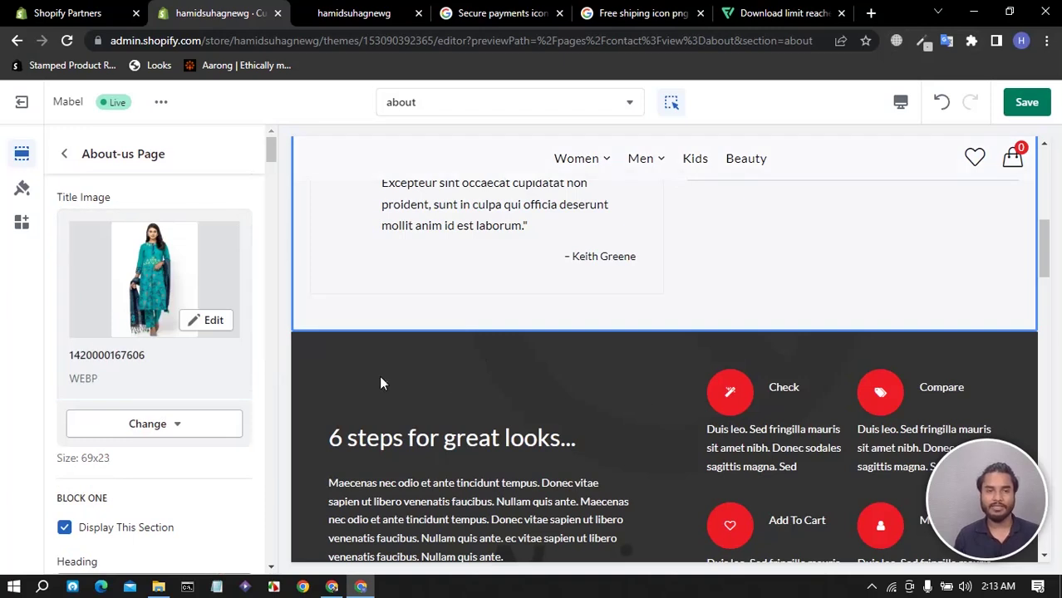
scroll(121, 388, down, 10)
scroll(122, 387, down, 10)
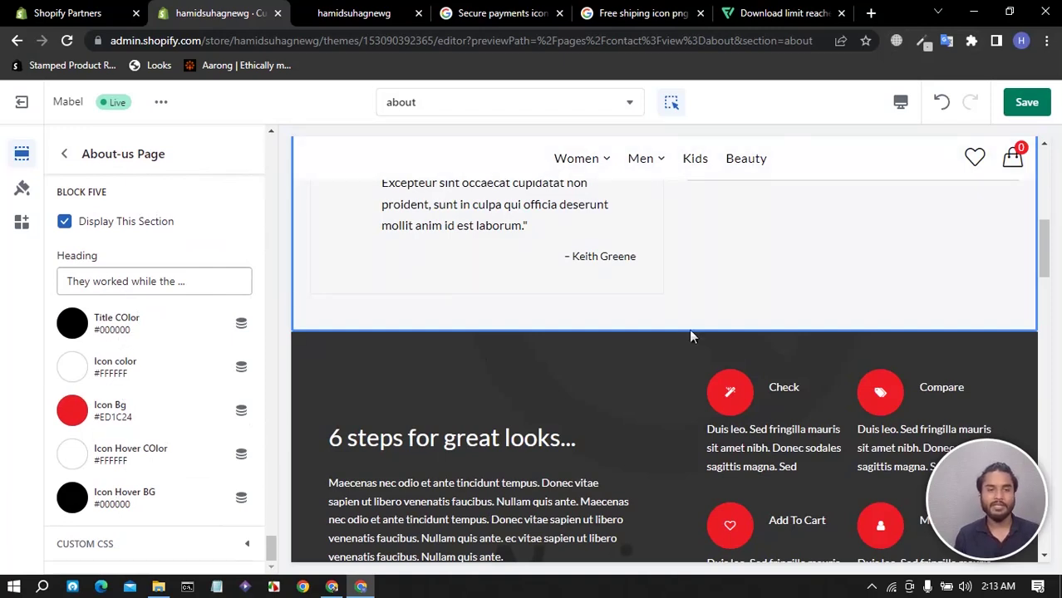
scroll(94, 349, up, 3)
scroll(98, 324, down, 3)
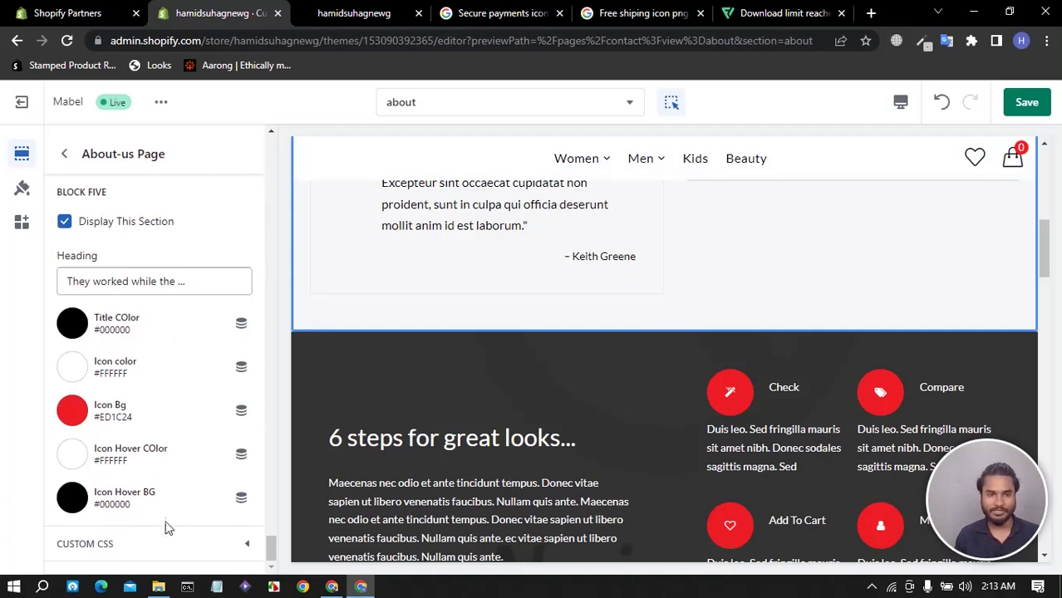
Expand the Custom CSS area of the About-us Page and look back over the Block Two button and icon settings.
click(149, 543)
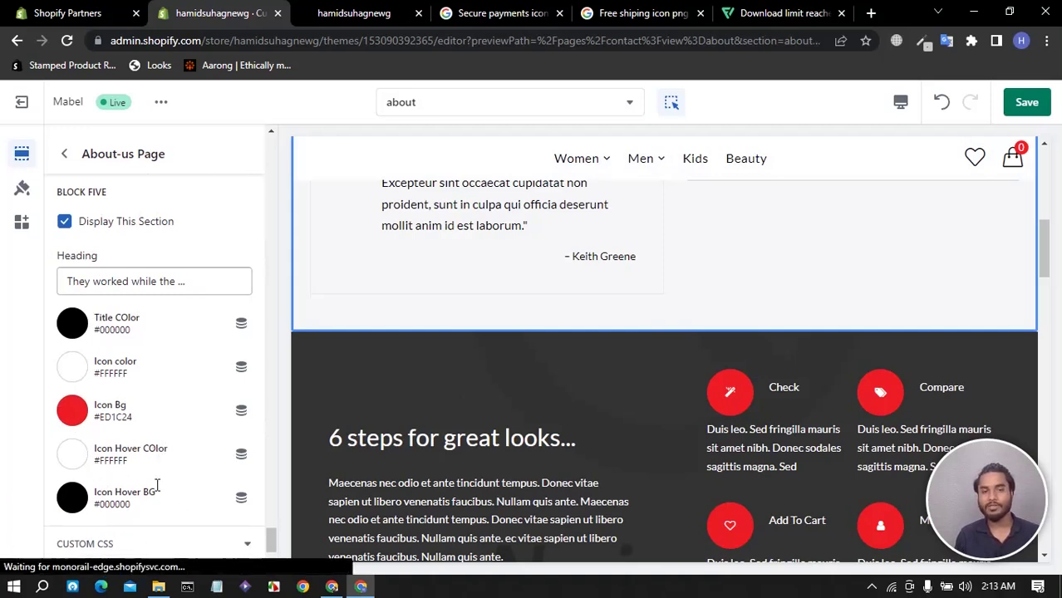
scroll(157, 478, down, 2)
scroll(150, 390, up, 15)
scroll(507, 378, up, 10)
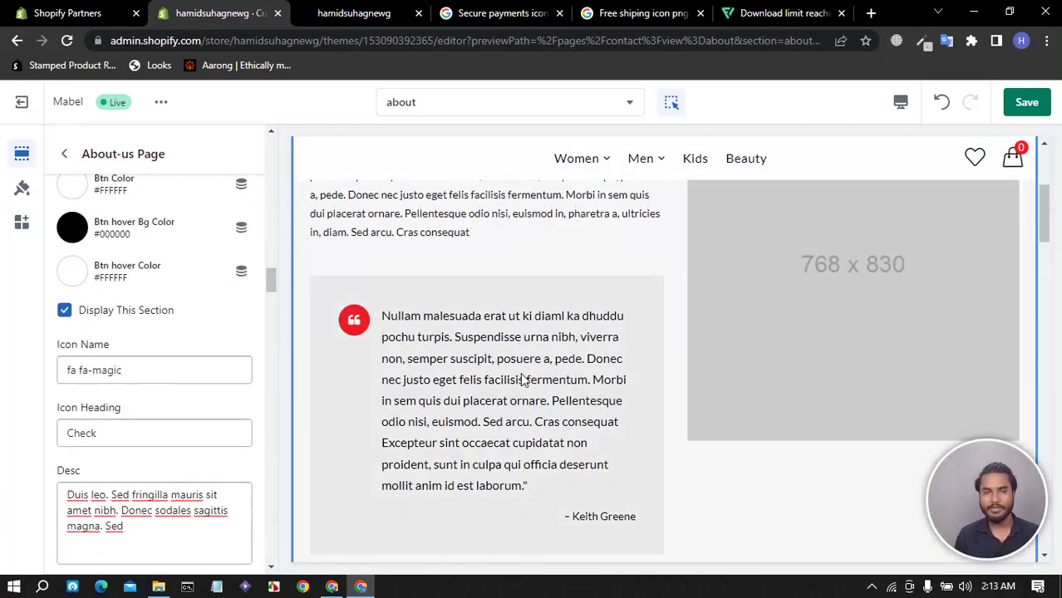
Look over Block One and the page header in the preview, and switch to the live storefront's home page.
scroll(624, 424, down, 5)
scroll(644, 331, down, 3)
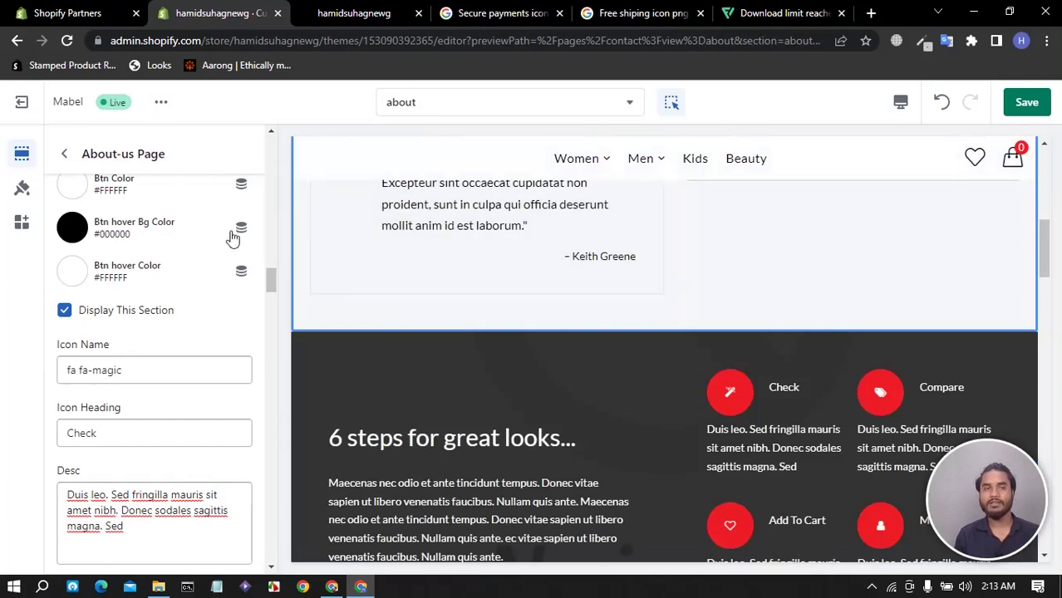
scroll(586, 418, up, 3)
scroll(567, 421, up, 5)
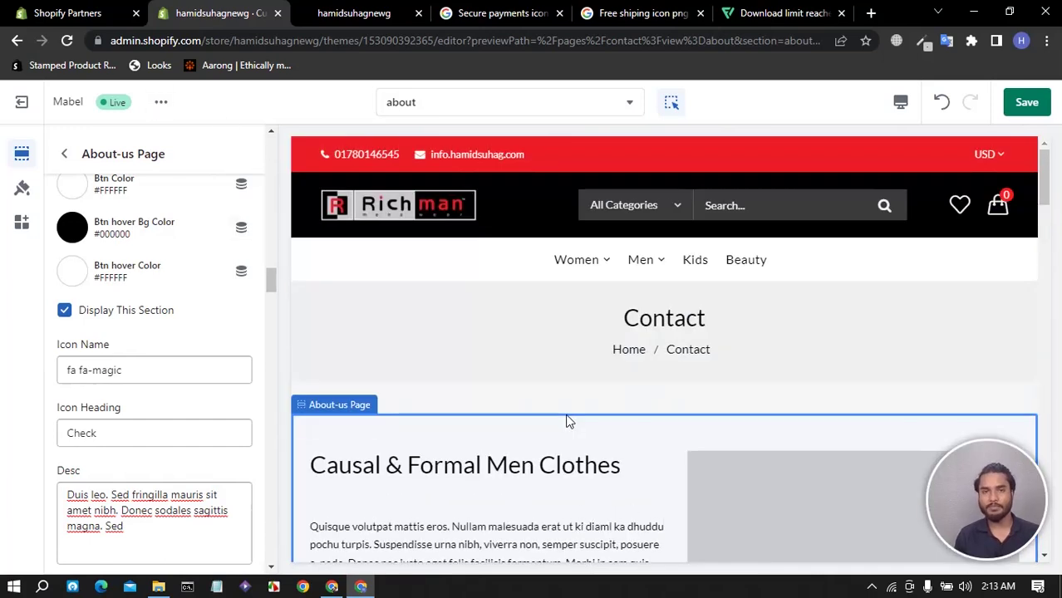
click(364, 18)
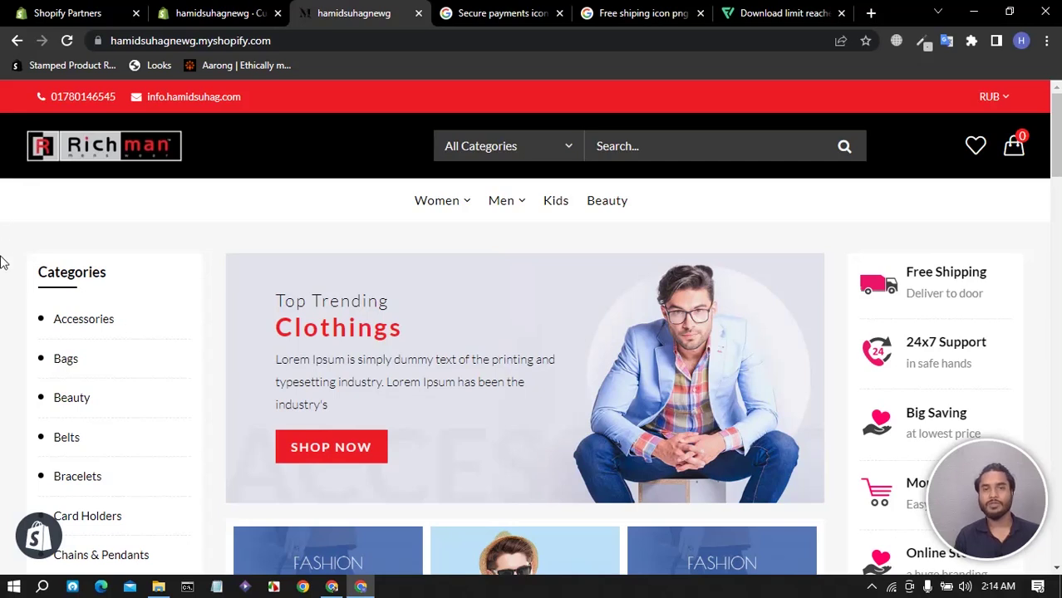
Switch back to the theme editor and look over the about page preview down to the icon blocks.
click(225, 18)
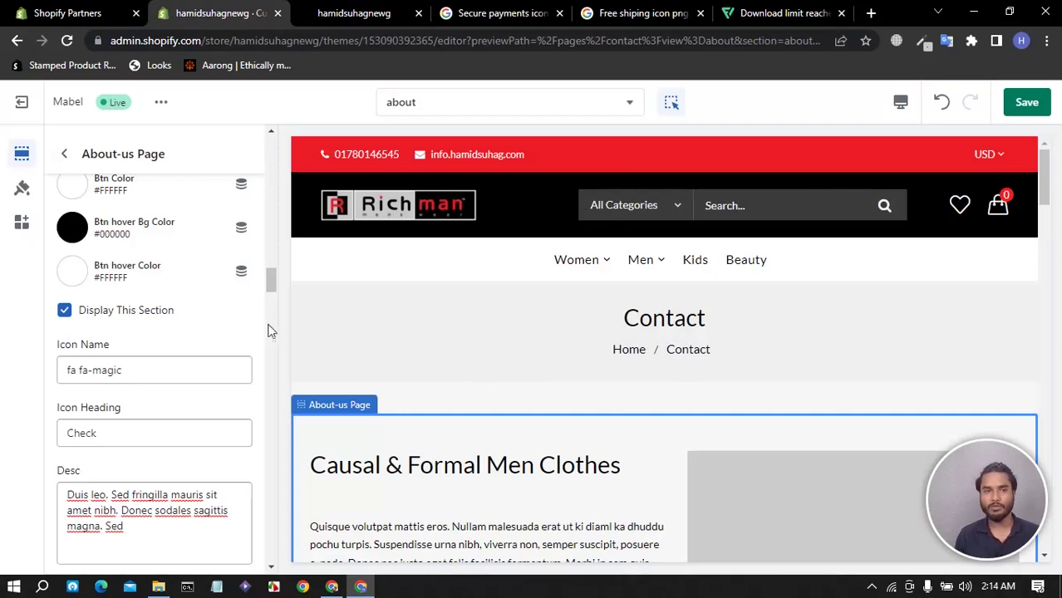
scroll(532, 391, down, 10)
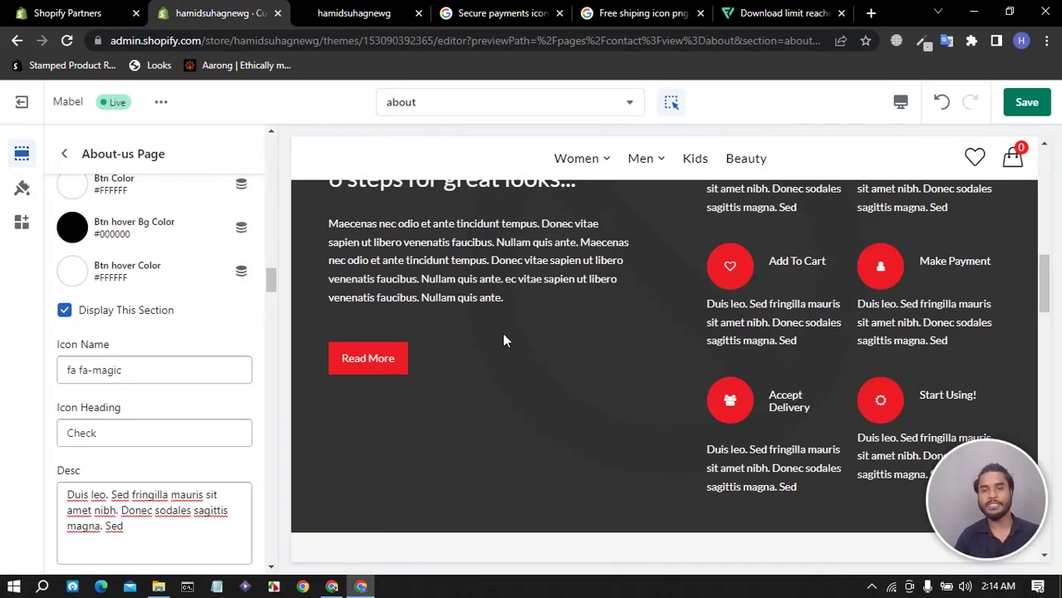
scroll(481, 374, up, 10)
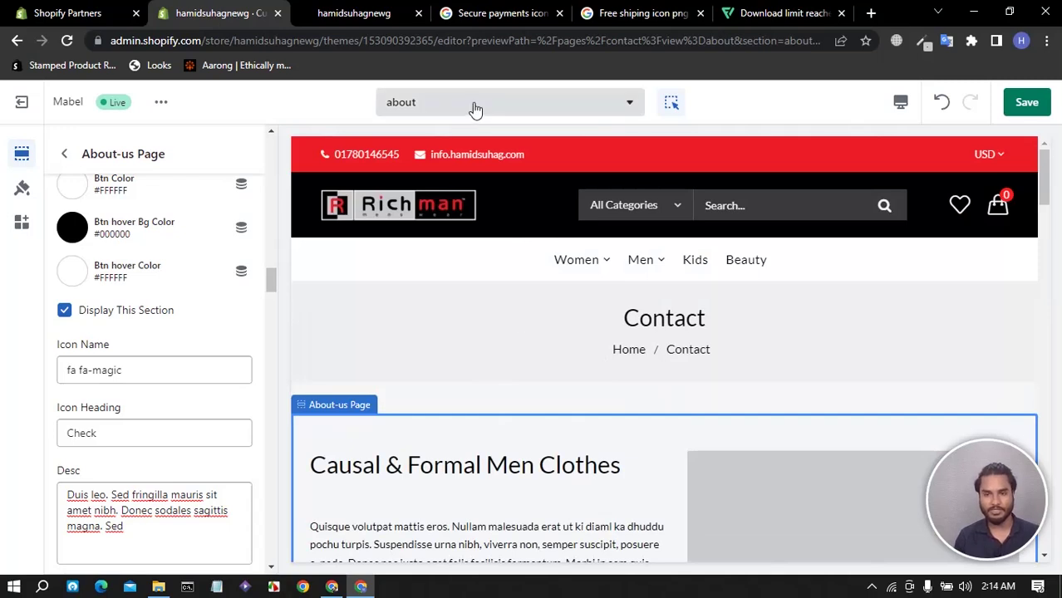
Open the faq page template and look over its list of questions in the preview.
click(475, 109)
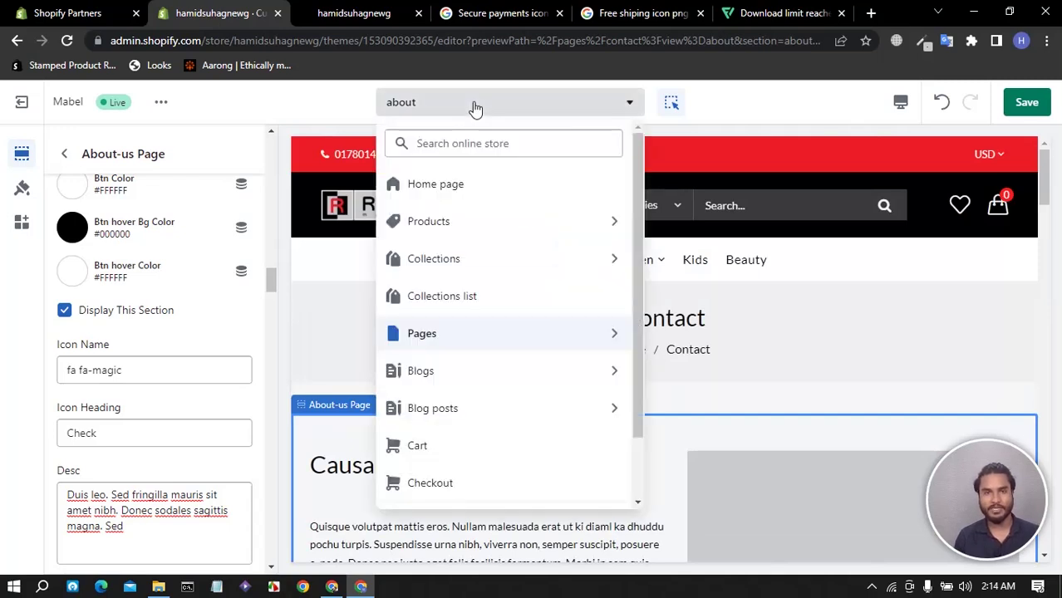
click(433, 337)
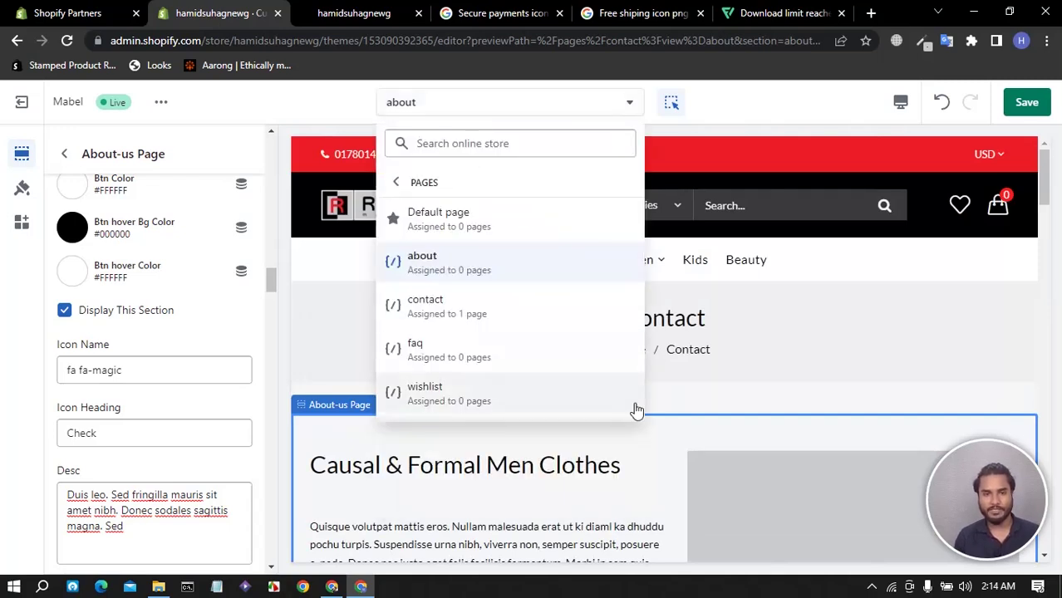
click(457, 365)
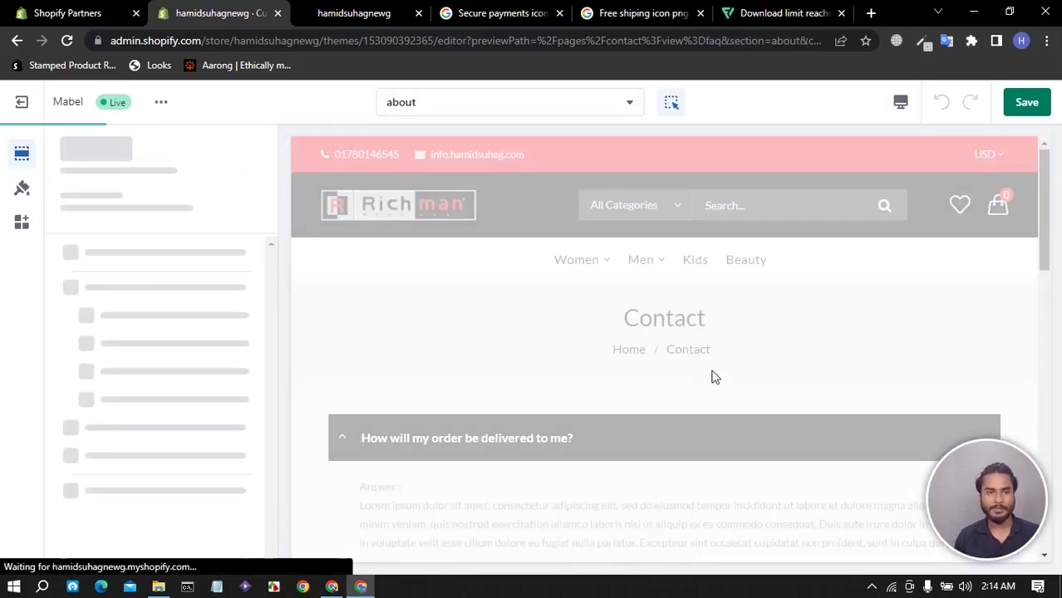
scroll(498, 449, down, 5)
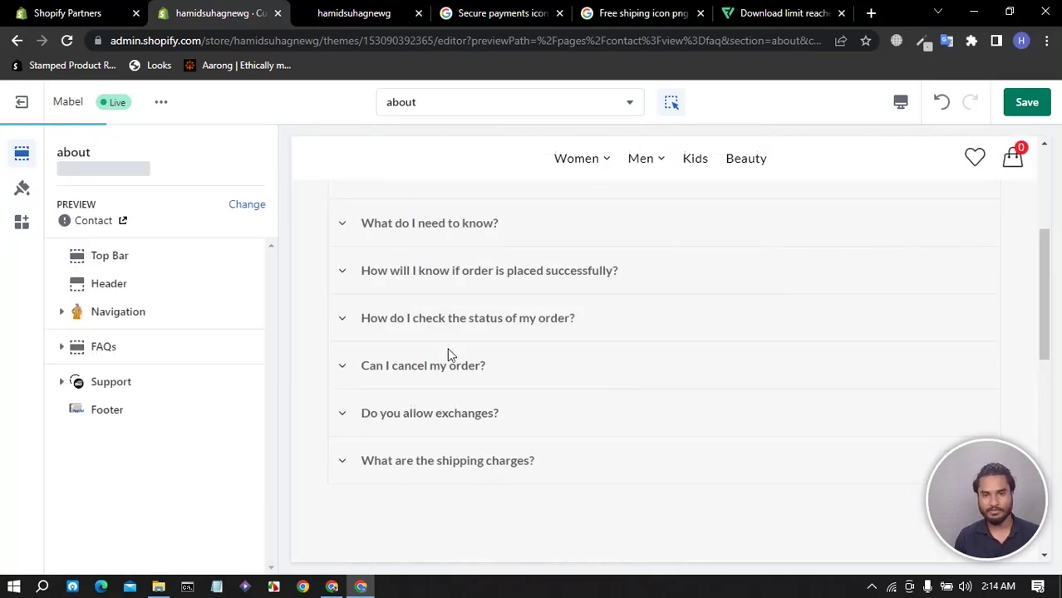
scroll(449, 353, down, 3)
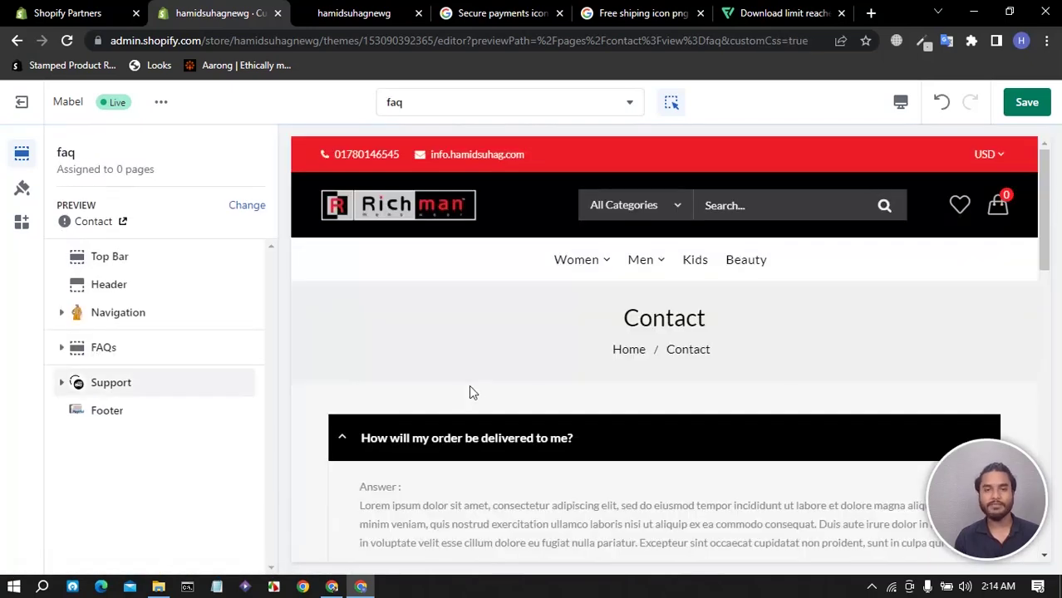
scroll(459, 391, down, 5)
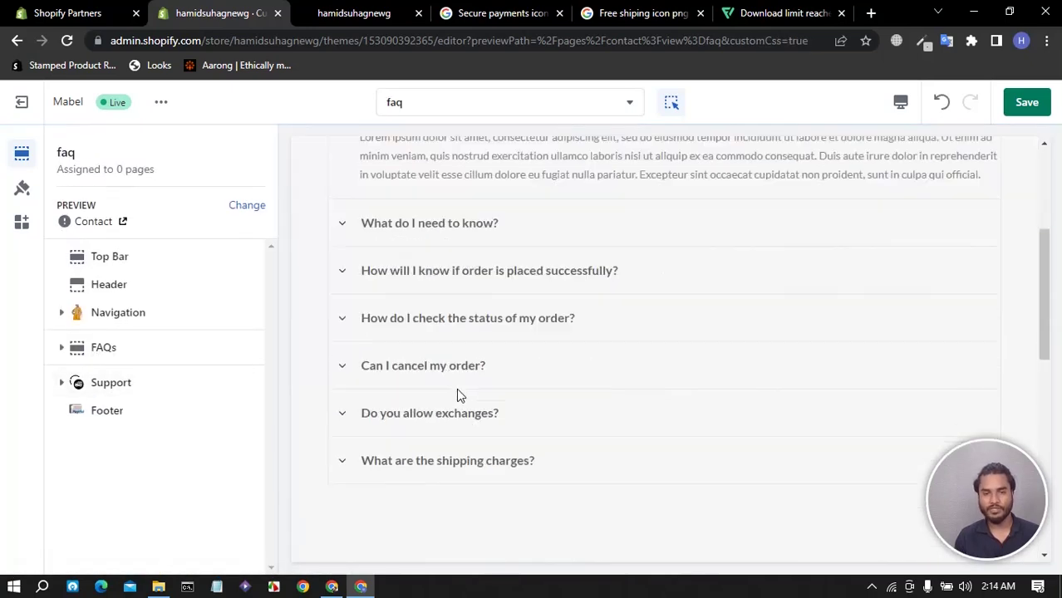
Open the FAQs section and examine the question and answer text of its first two FAQ blocks.
click(451, 238)
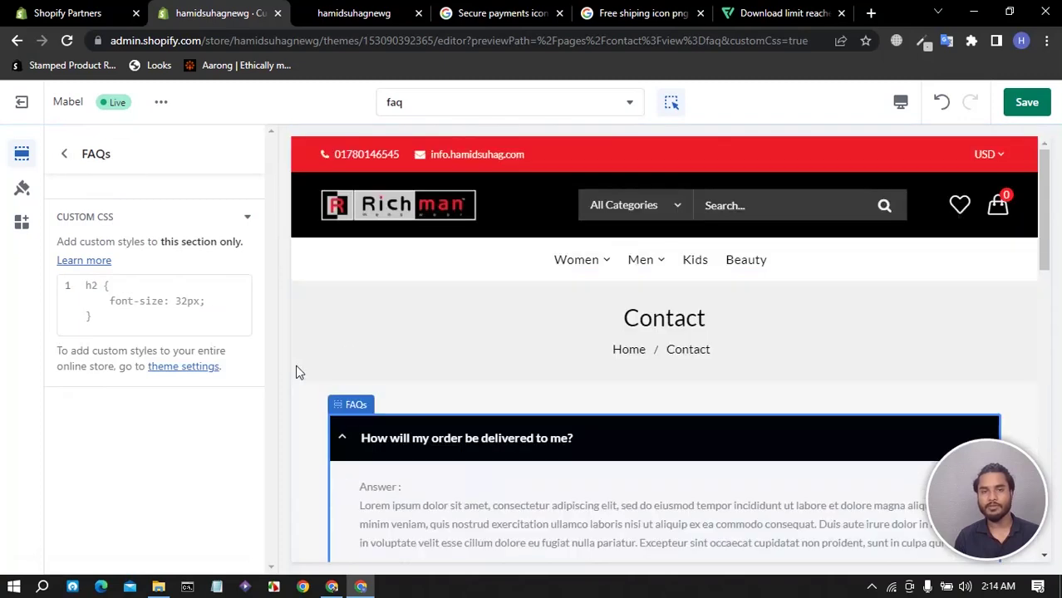
click(64, 153)
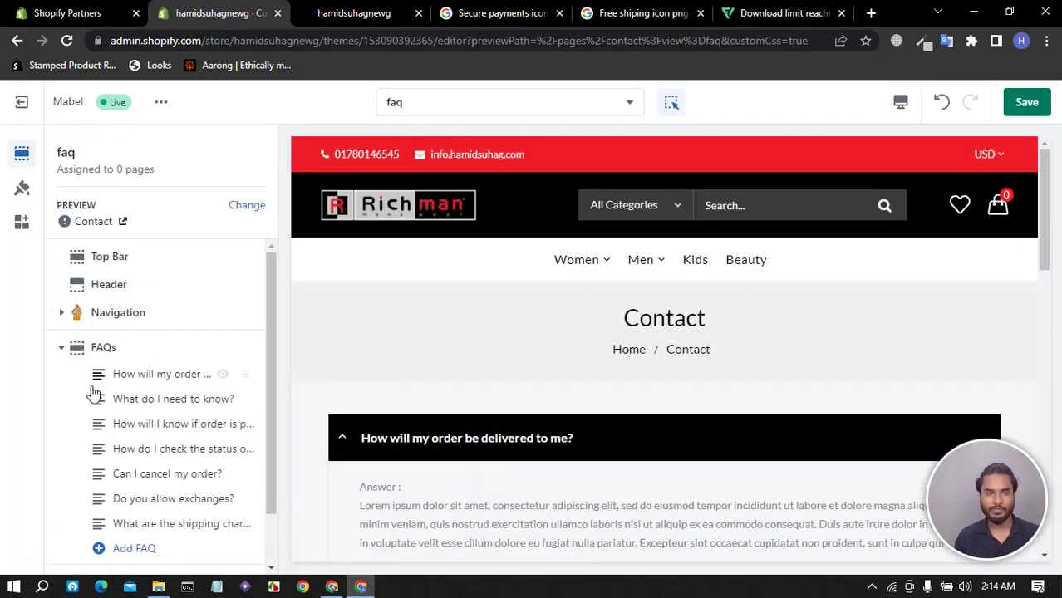
click(147, 379)
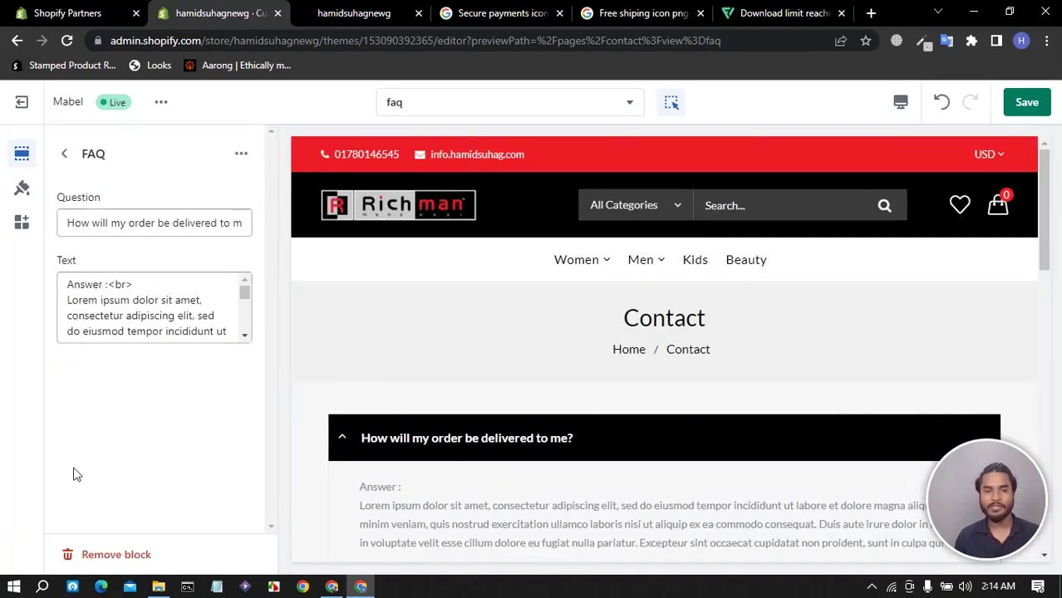
click(119, 356)
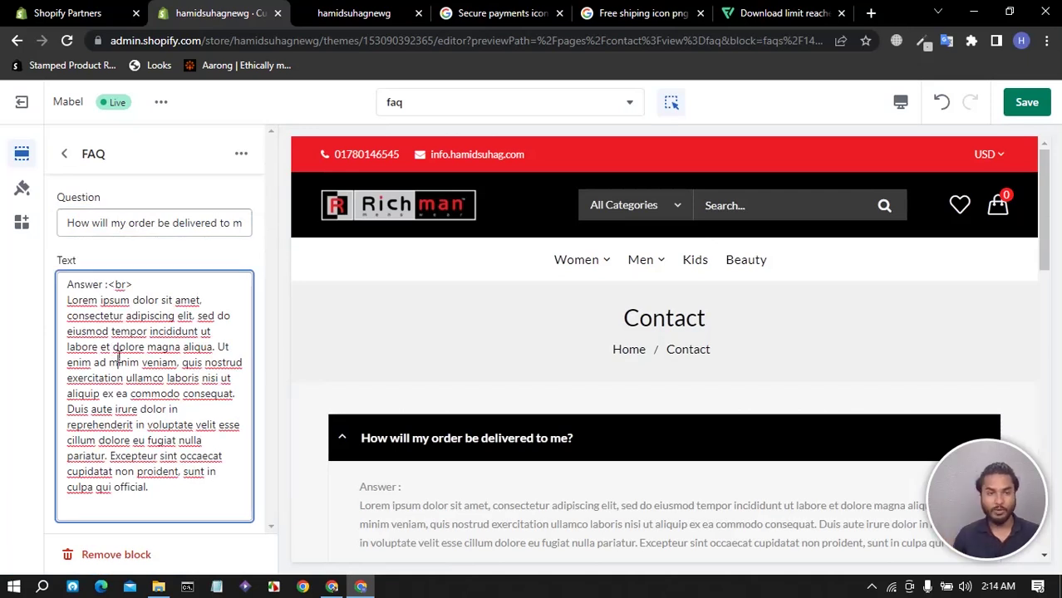
click(63, 155)
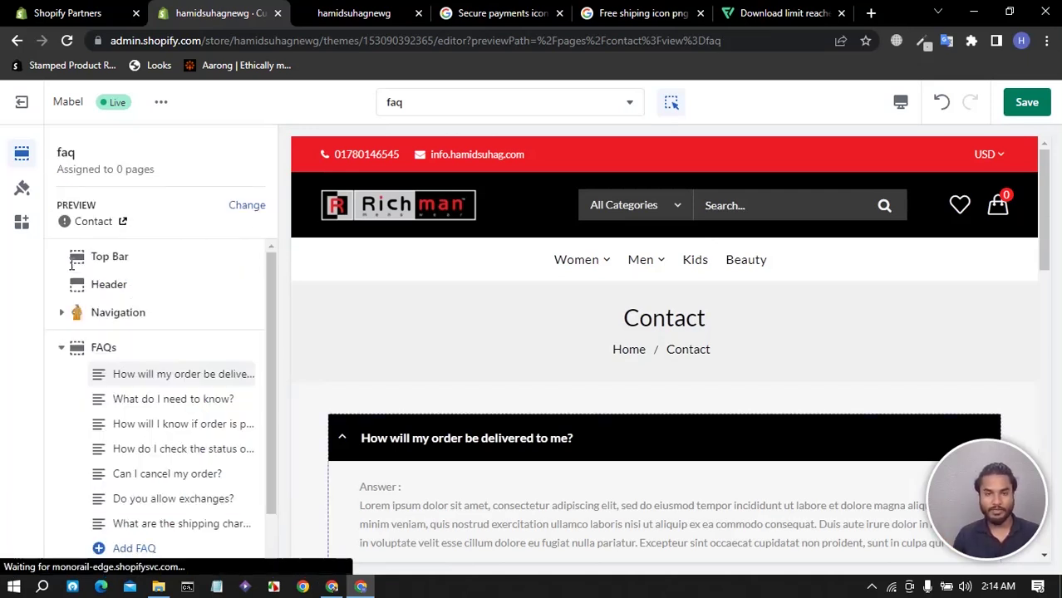
click(137, 407)
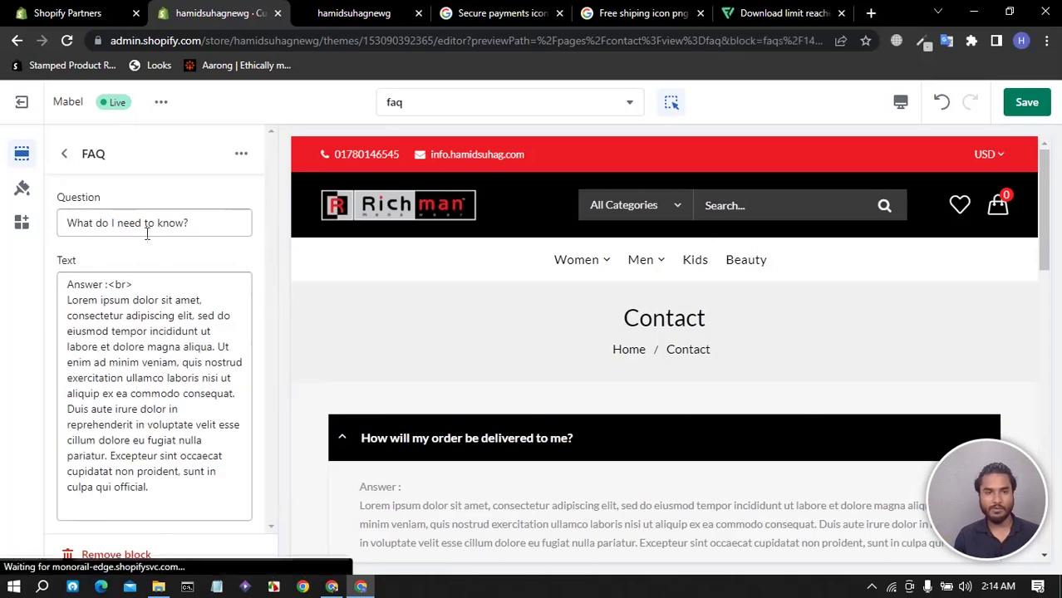
click(143, 363)
click(63, 153)
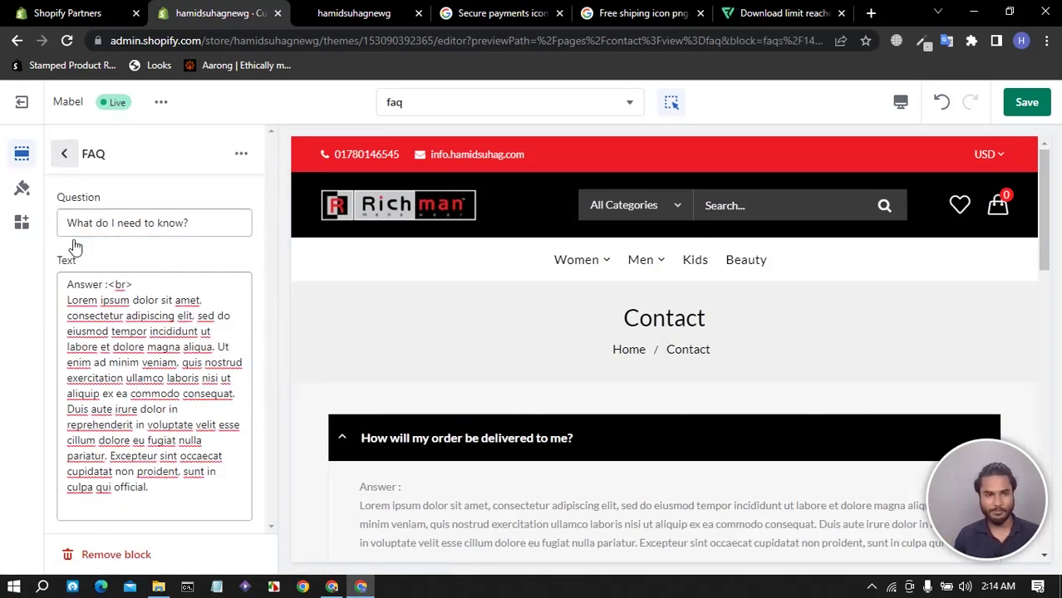
Remove the "What are the shipping charges?" block from the FAQs section and add a new FAQ block.
scroll(150, 440, down, 1)
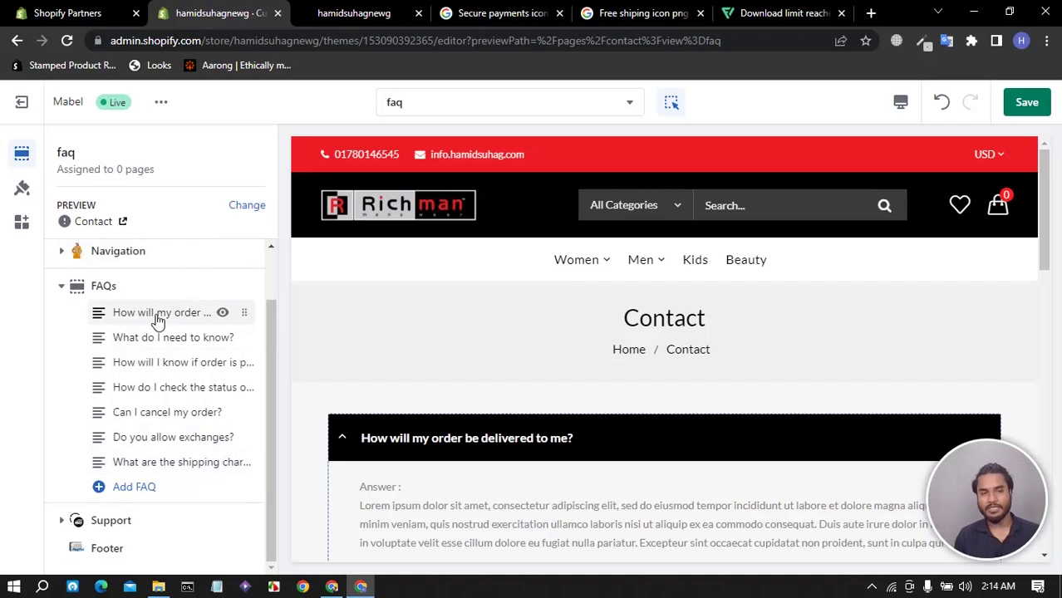
click(180, 466)
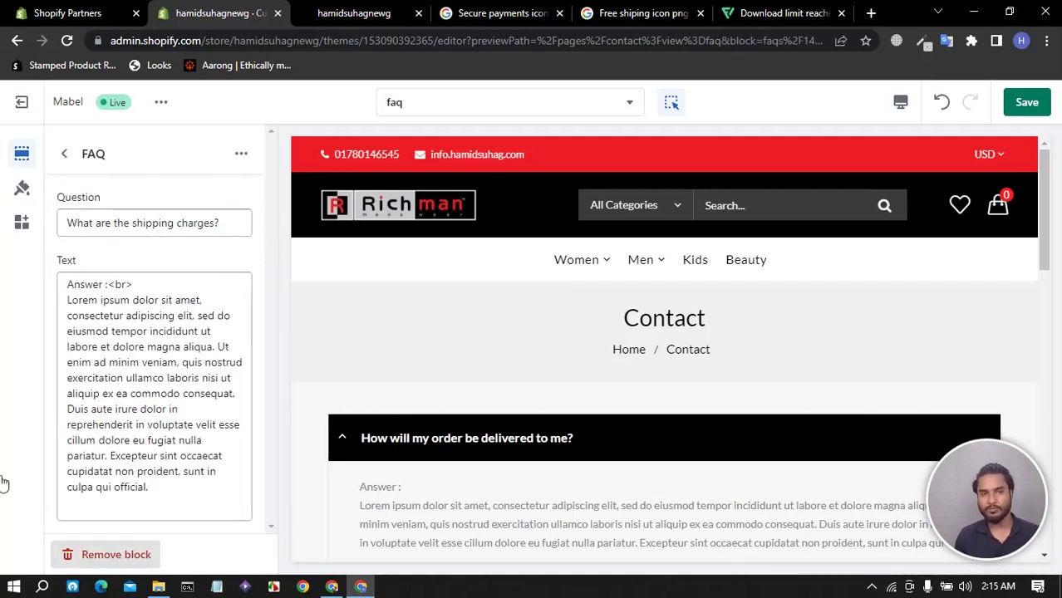
key(Escape)
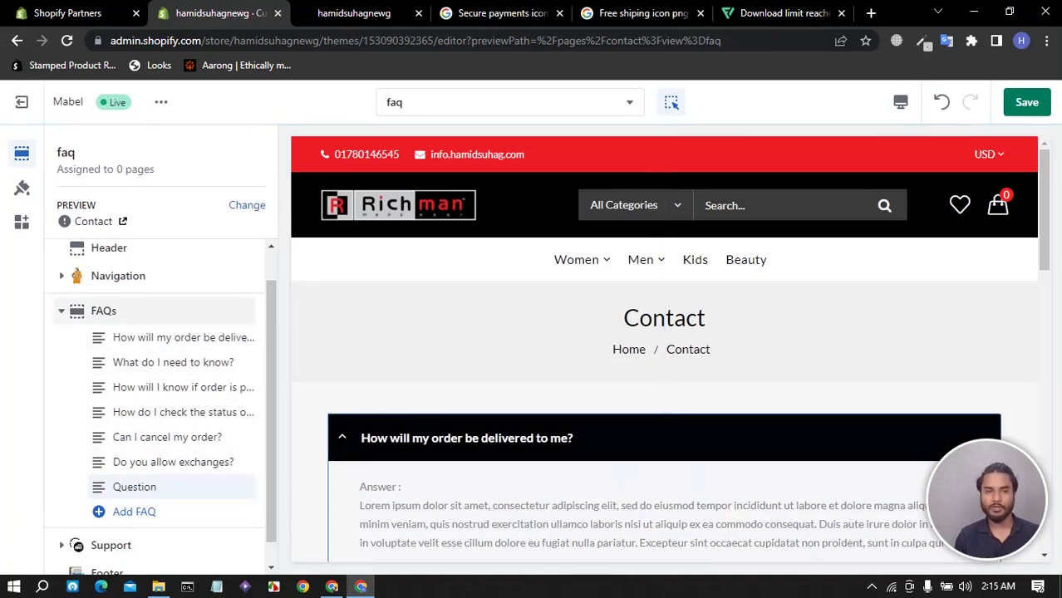
Open the Default product template and look over the product details and description area in the preview.
click(467, 106)
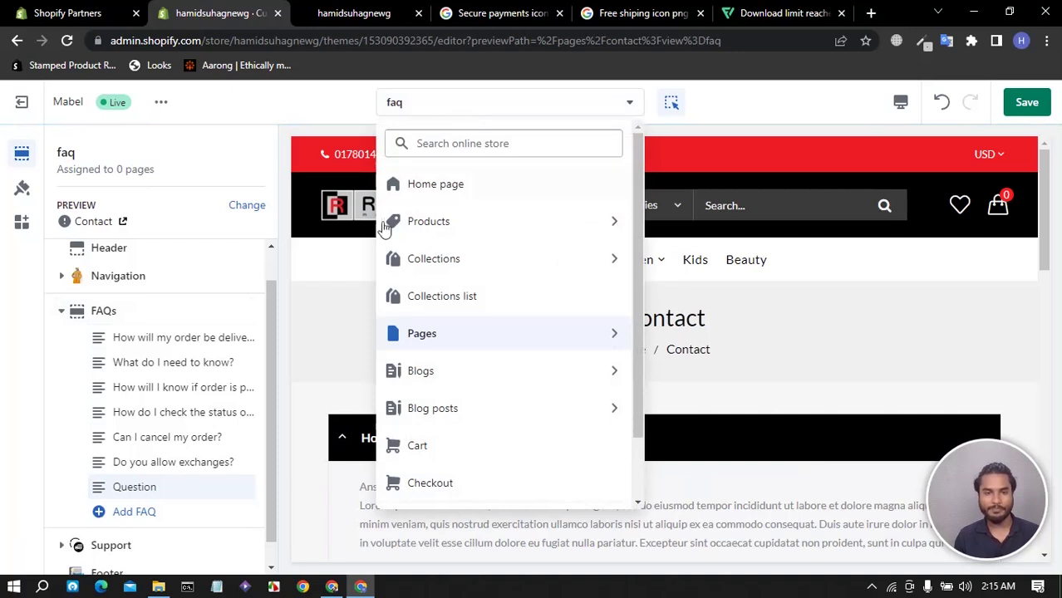
click(451, 223)
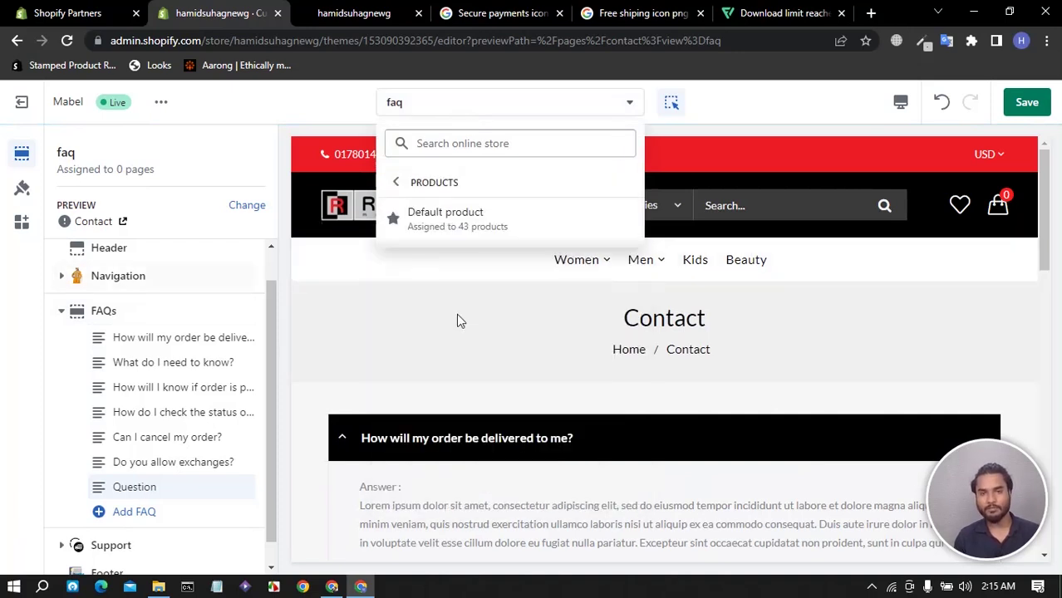
click(465, 223)
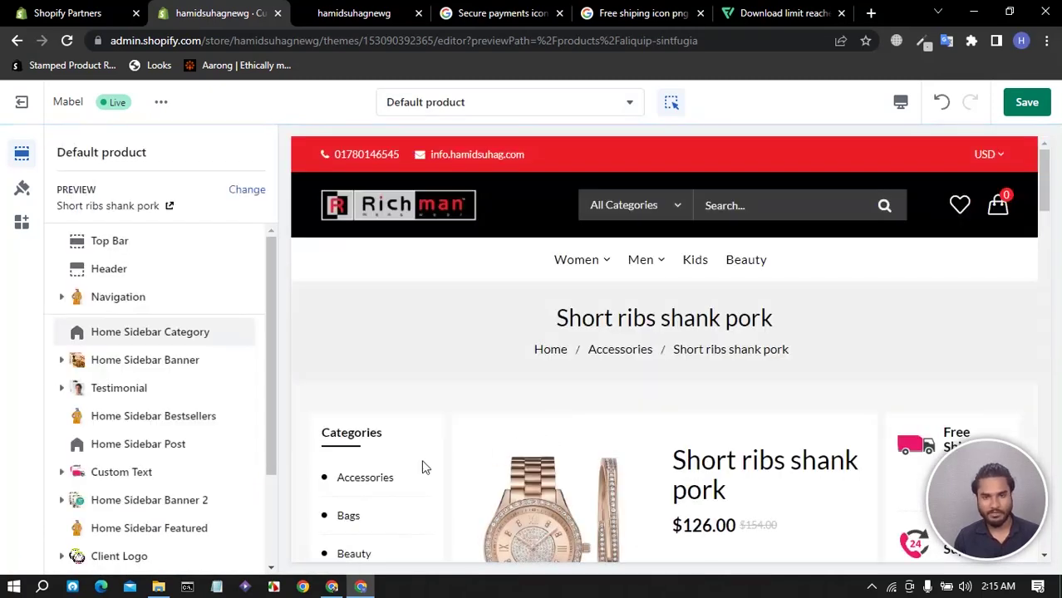
scroll(332, 496, down, 5)
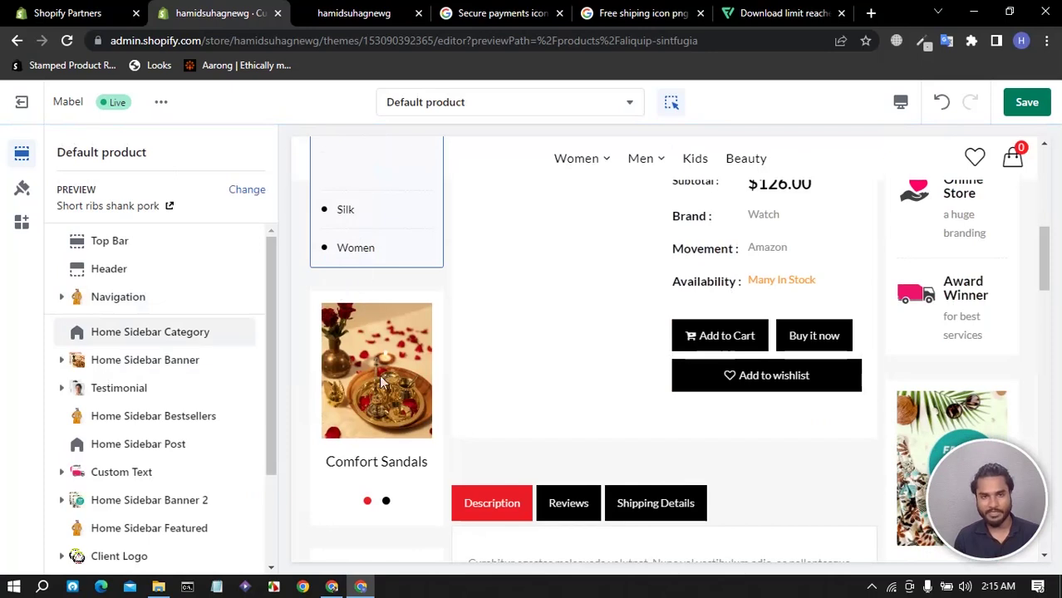
scroll(669, 390, up, 10)
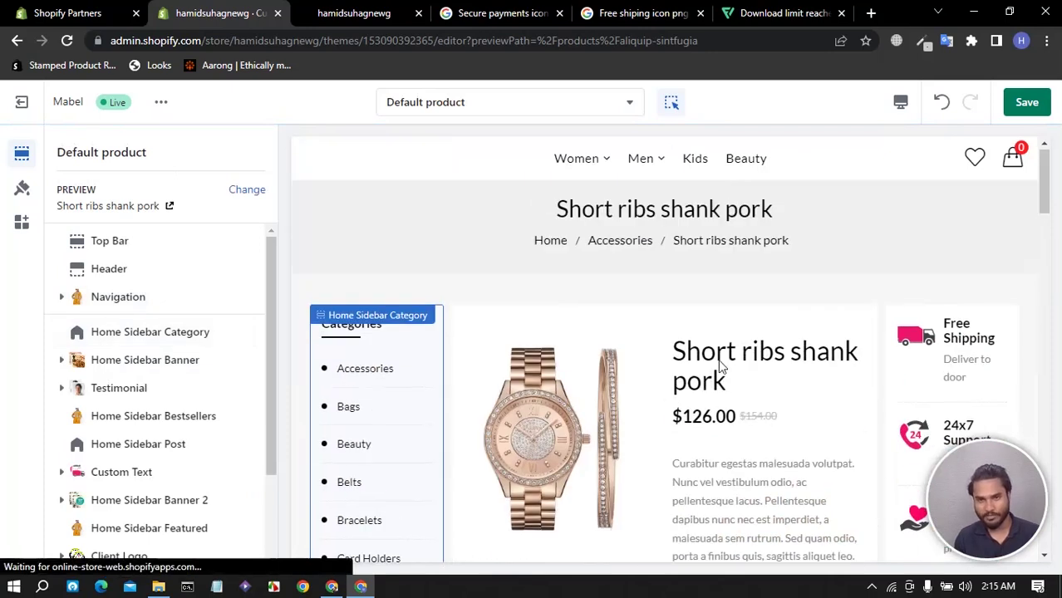
scroll(652, 383, down, 8)
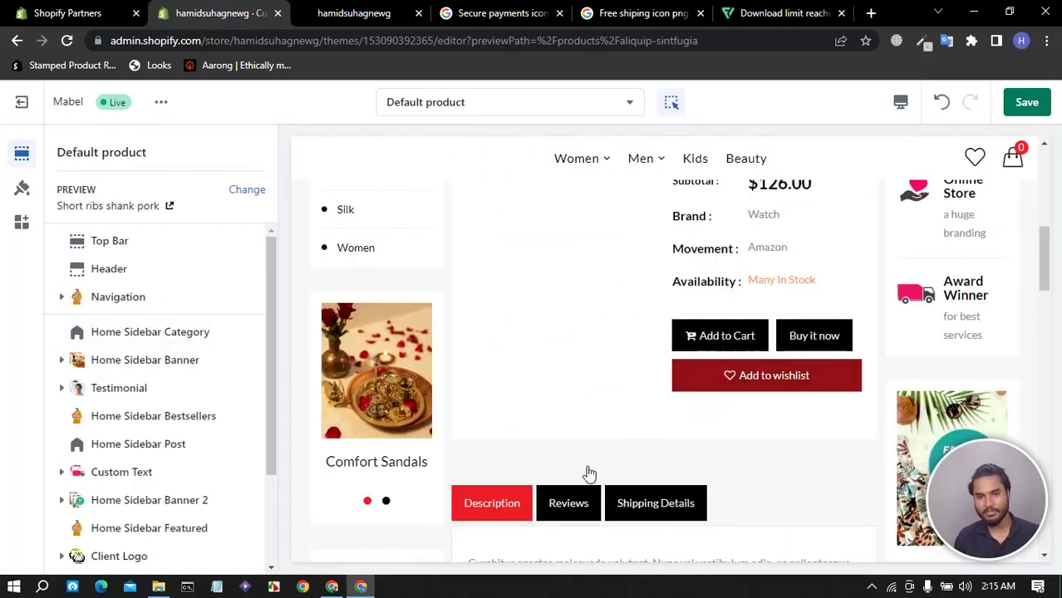
Look through the product template's sections from Top Bar to Footer and locate the sidebar sections in the preview.
scroll(108, 420, down, 3)
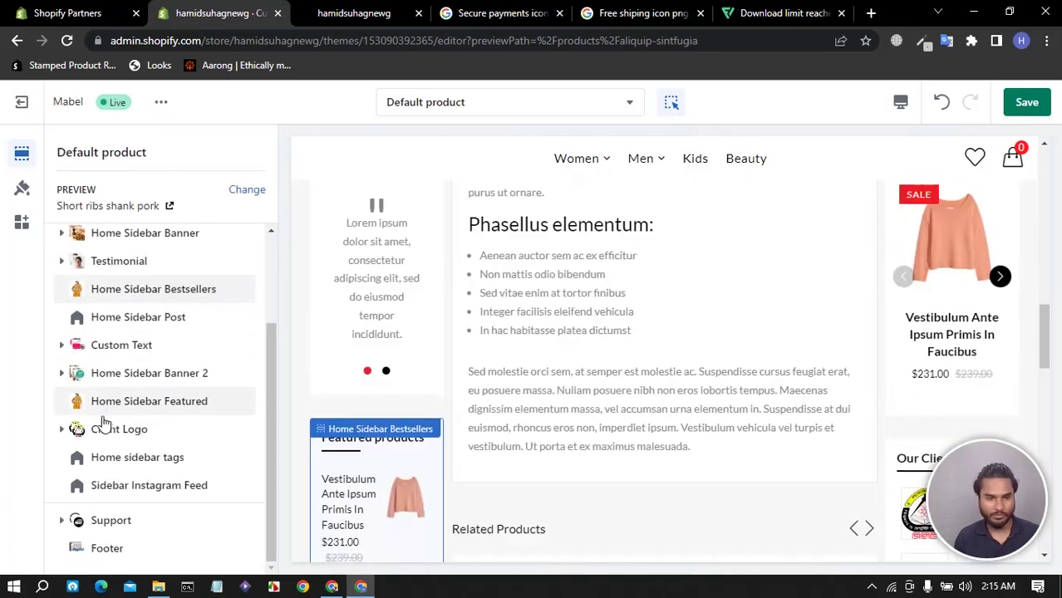
scroll(117, 372, up, 3)
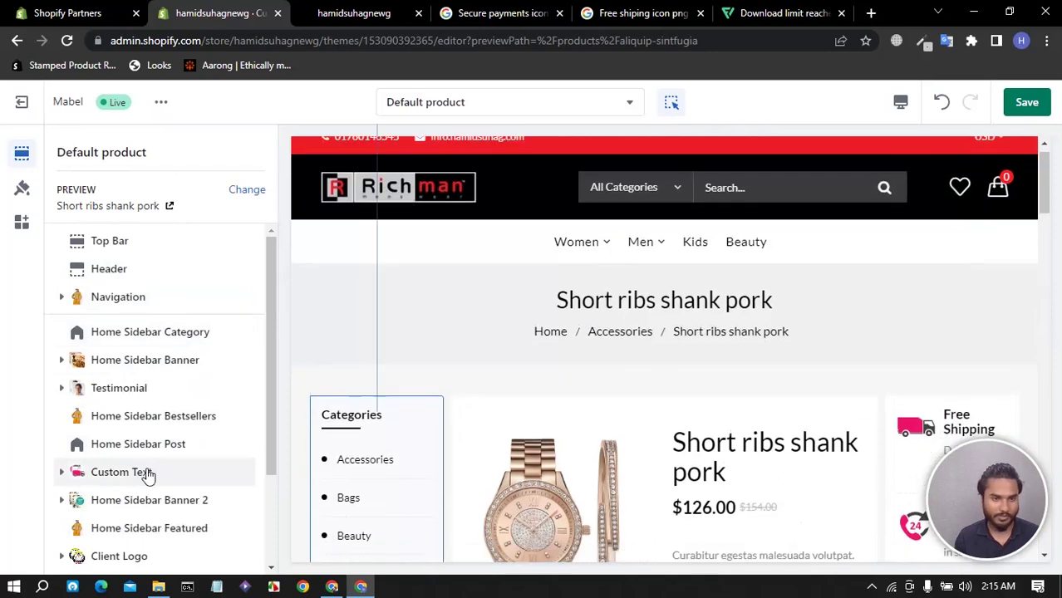
scroll(124, 499, down, 3)
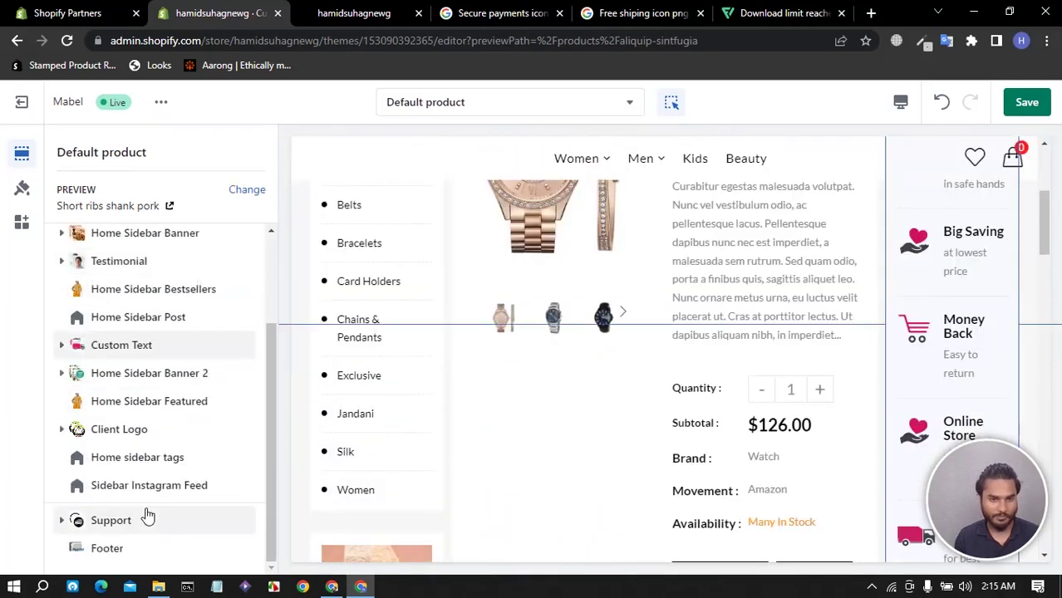
scroll(148, 511, up, 3)
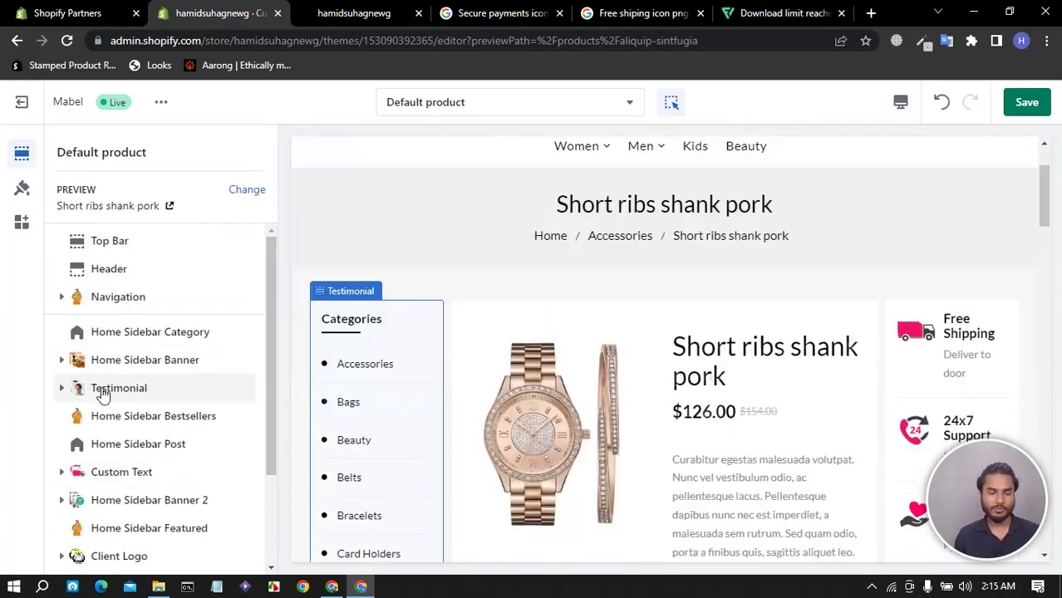
scroll(131, 374, down, 3)
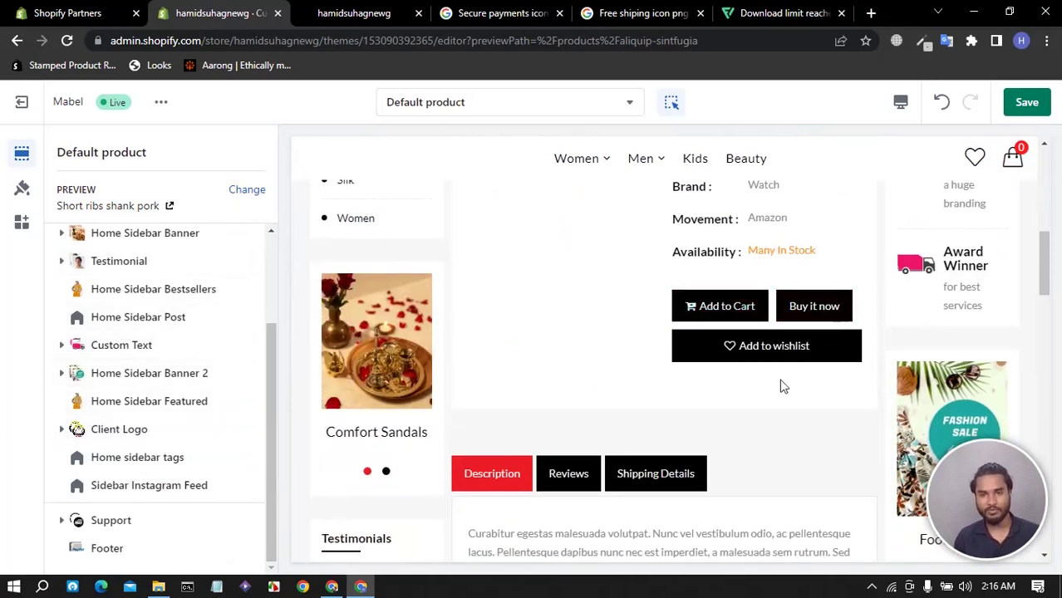
scroll(133, 407, up, 3)
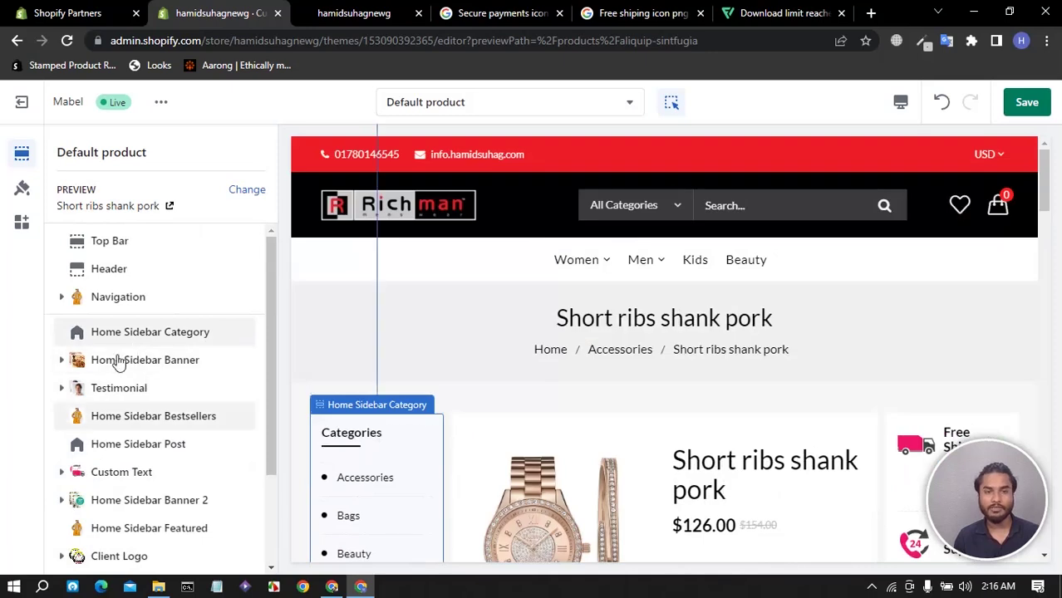
scroll(108, 419, down, 3)
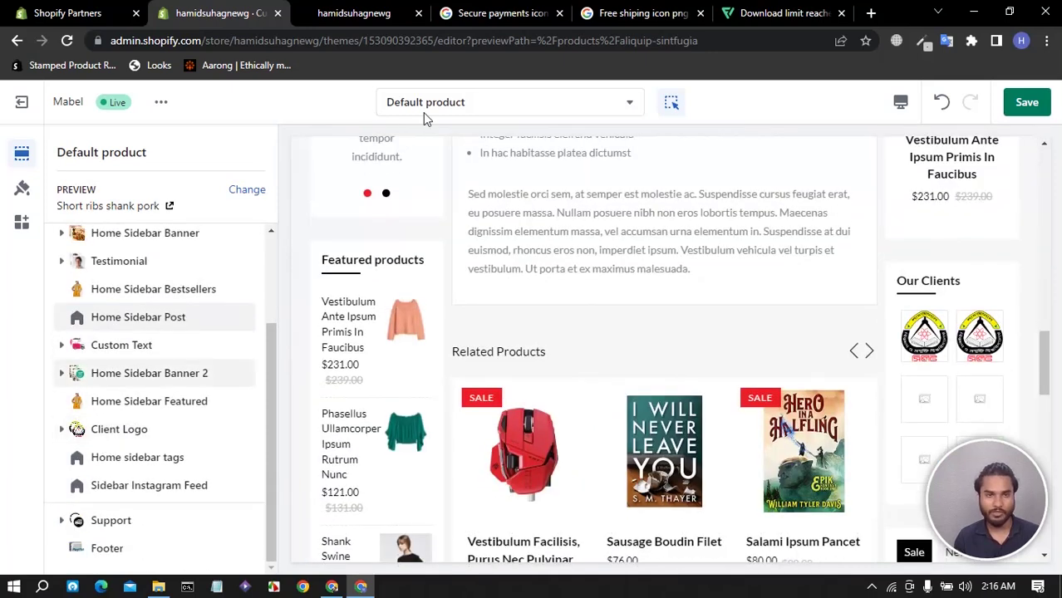
Open the Cart template and the Checkout template in turn, and look over the checkout page's contact and shipping address forms.
click(433, 110)
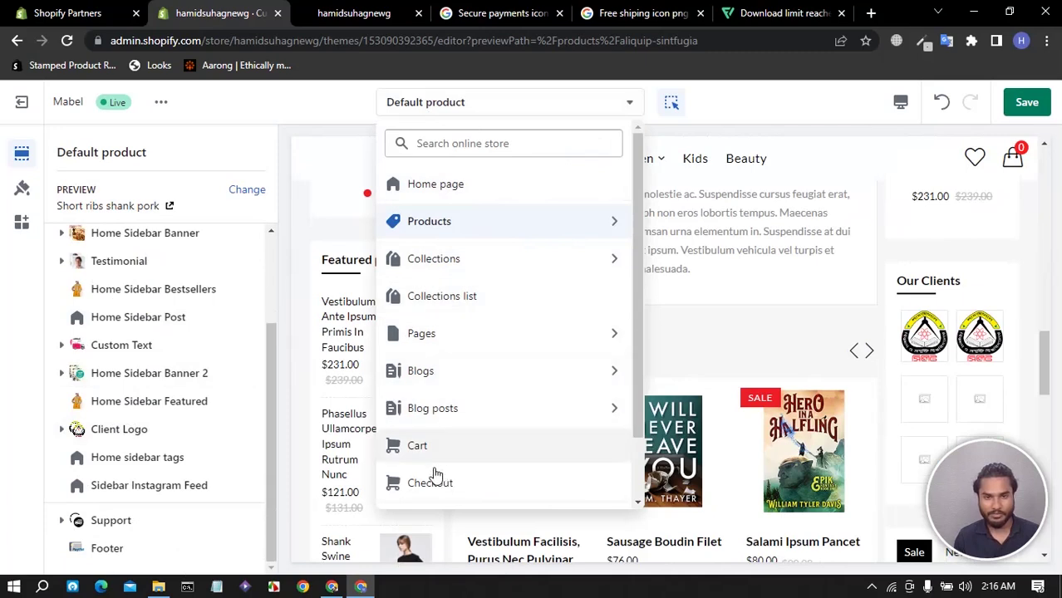
key(Return)
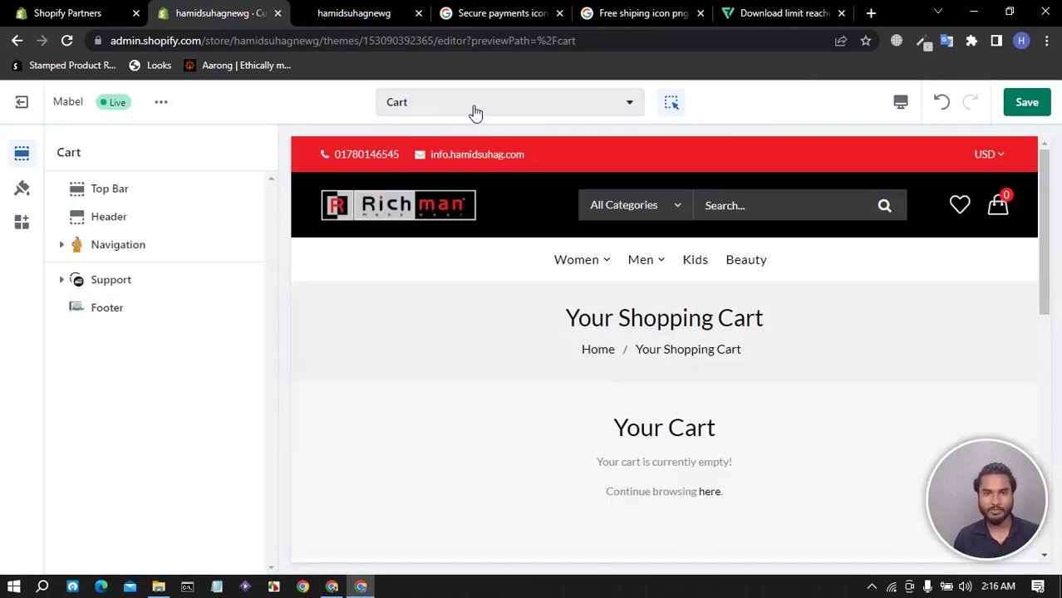
click(474, 112)
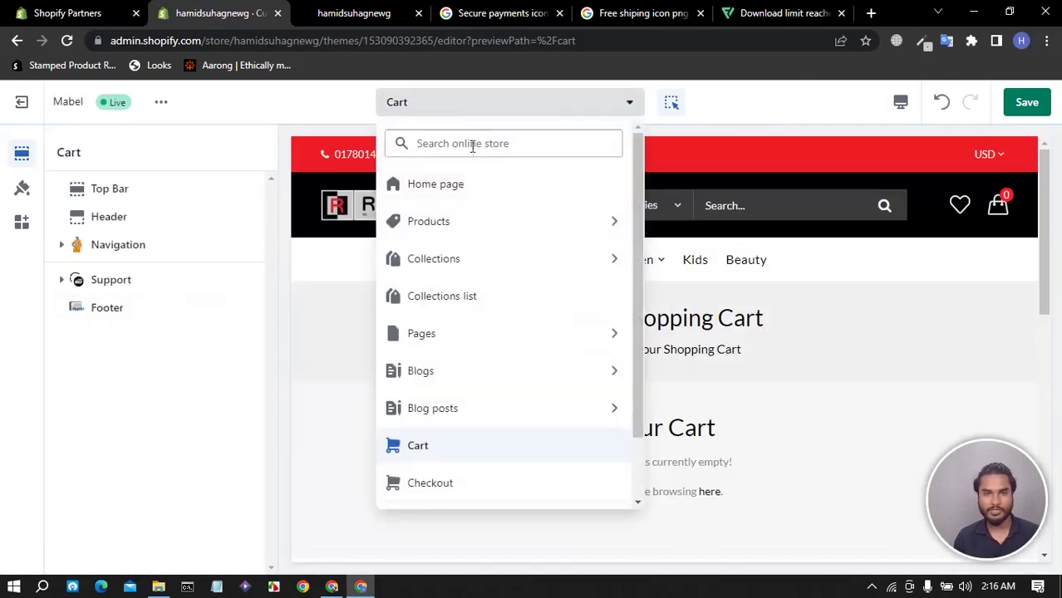
click(432, 484)
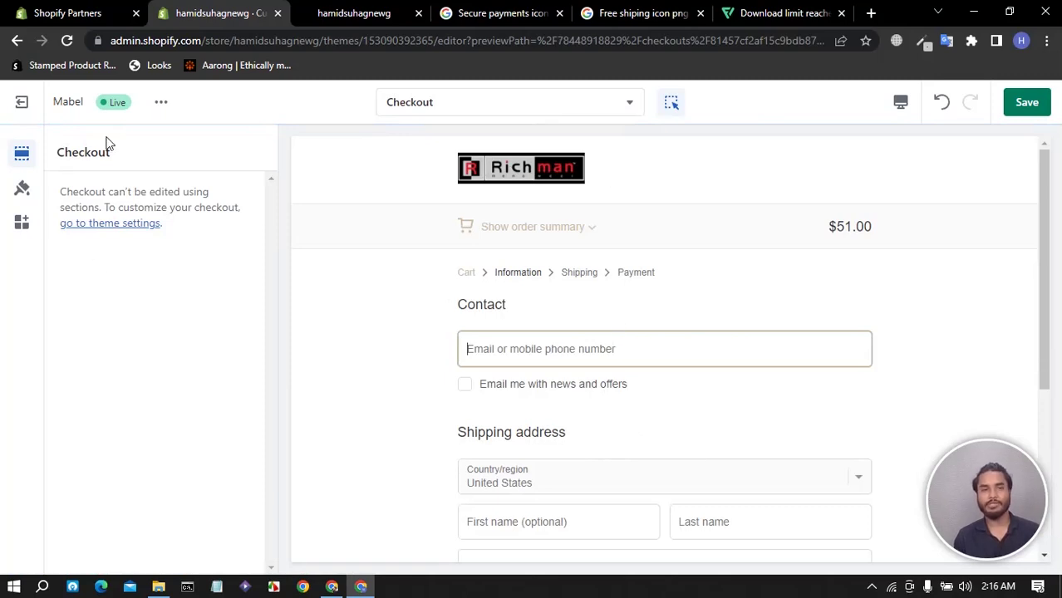
scroll(502, 337, up, 3)
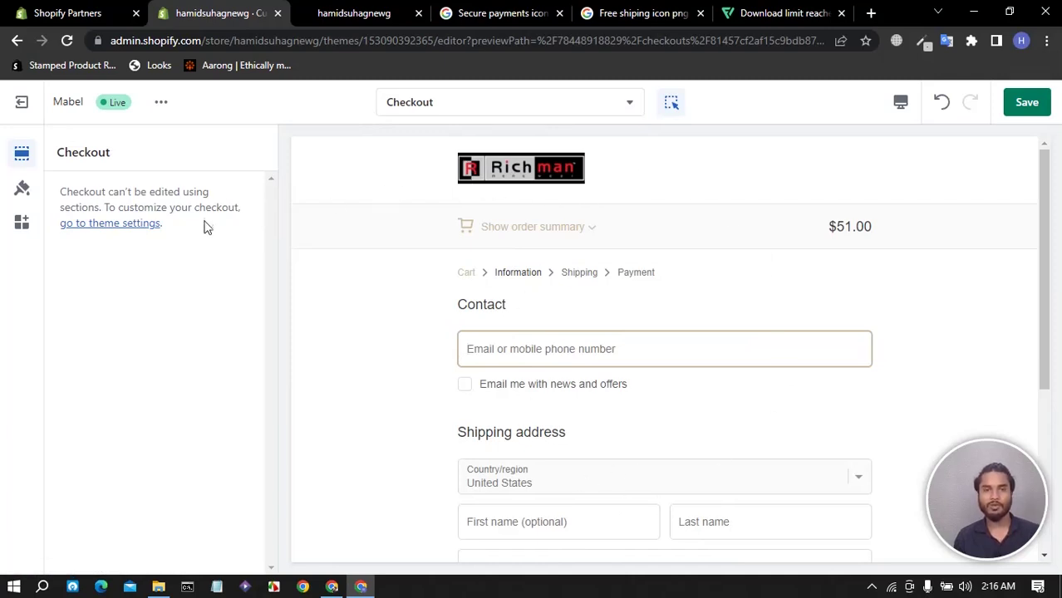
scroll(800, 335, down, 3)
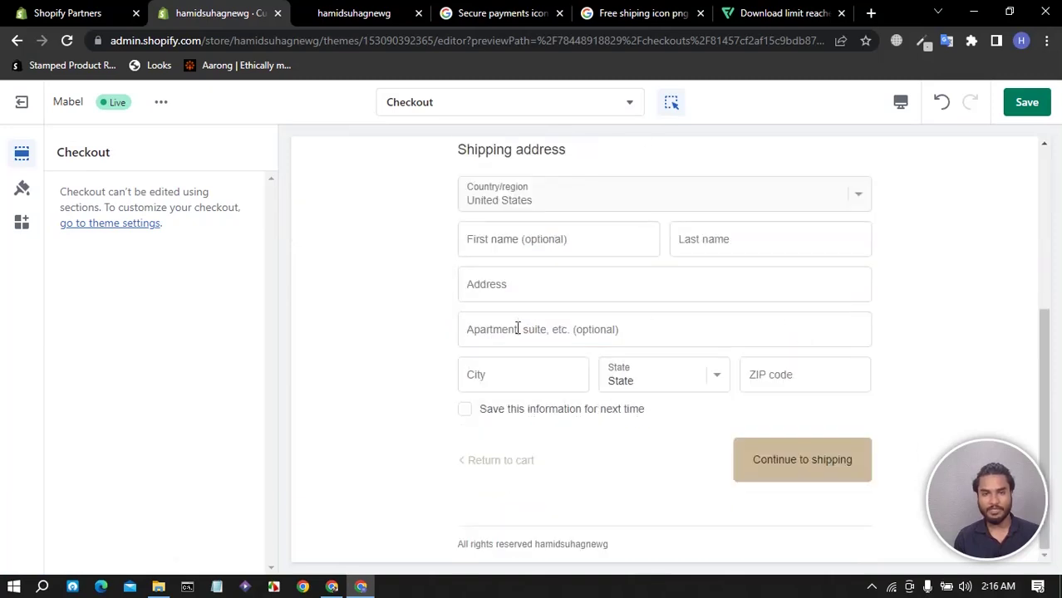
scroll(490, 299, up, 3)
scroll(761, 240, down, 3)
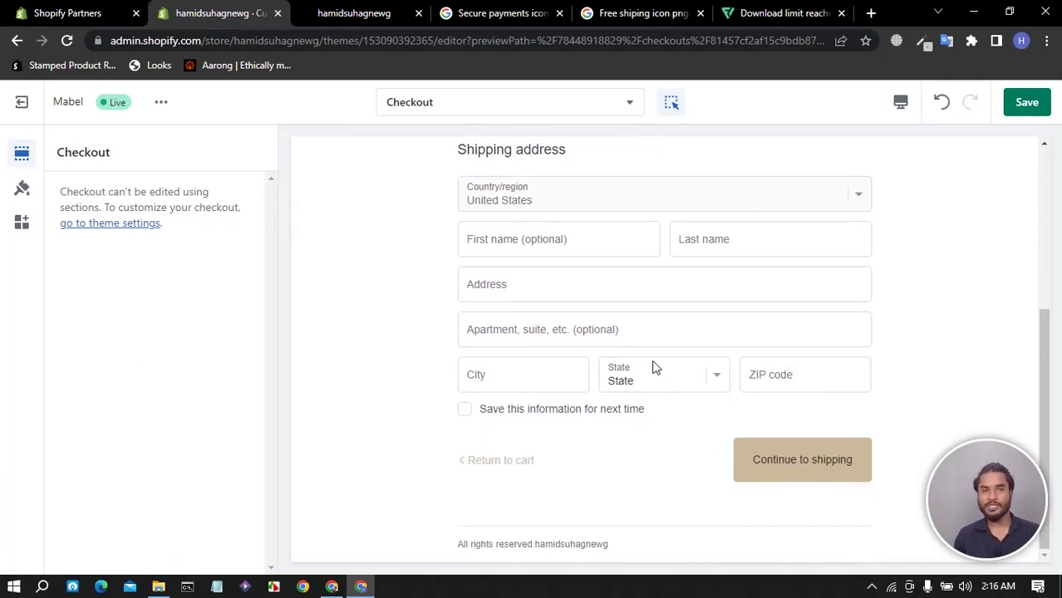
Switch the theme editor back to the Default product template.
click(496, 103)
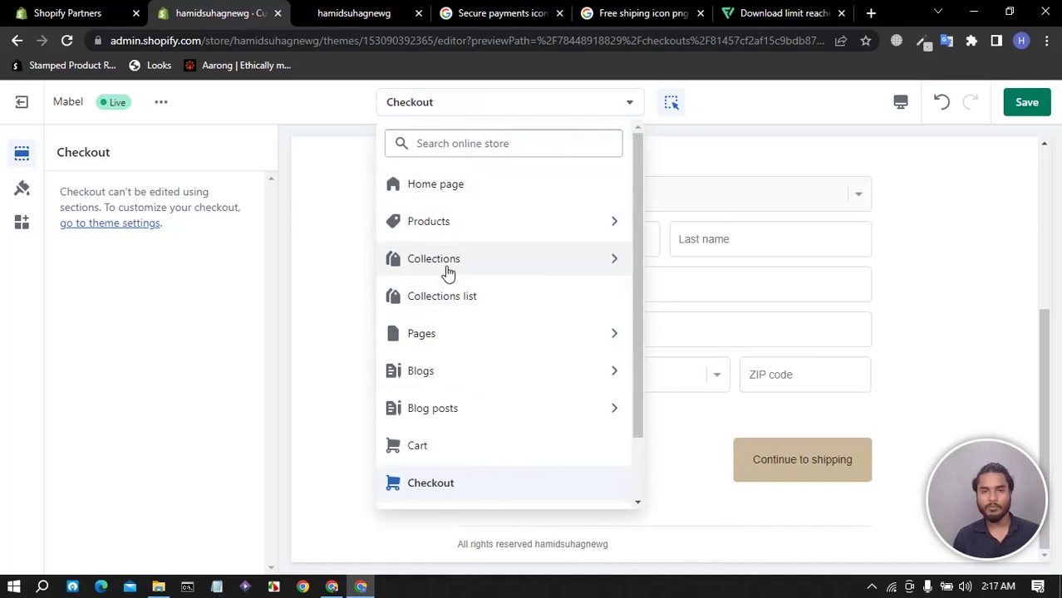
click(439, 229)
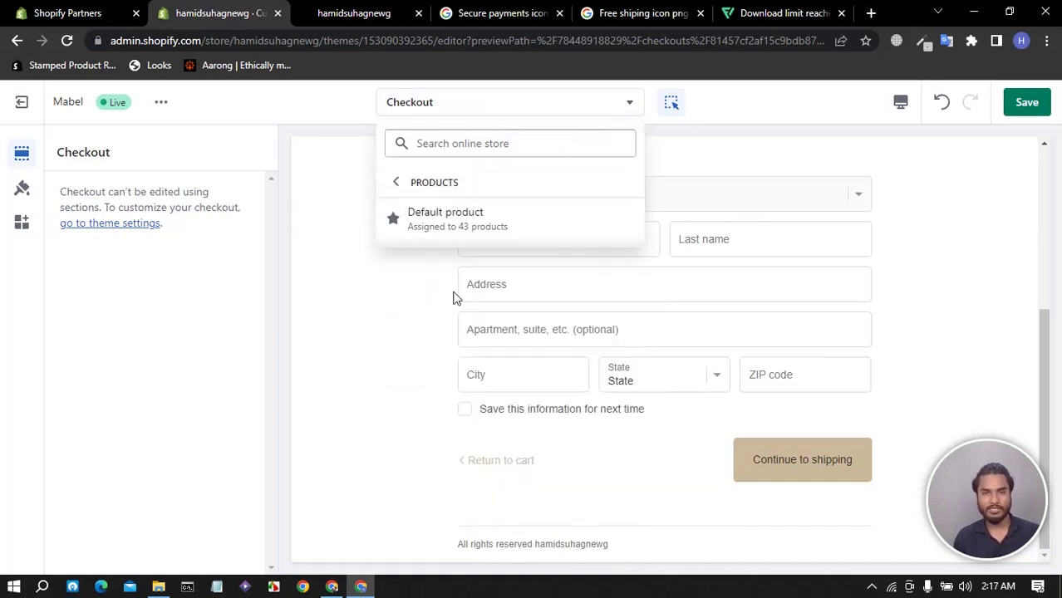
click(465, 230)
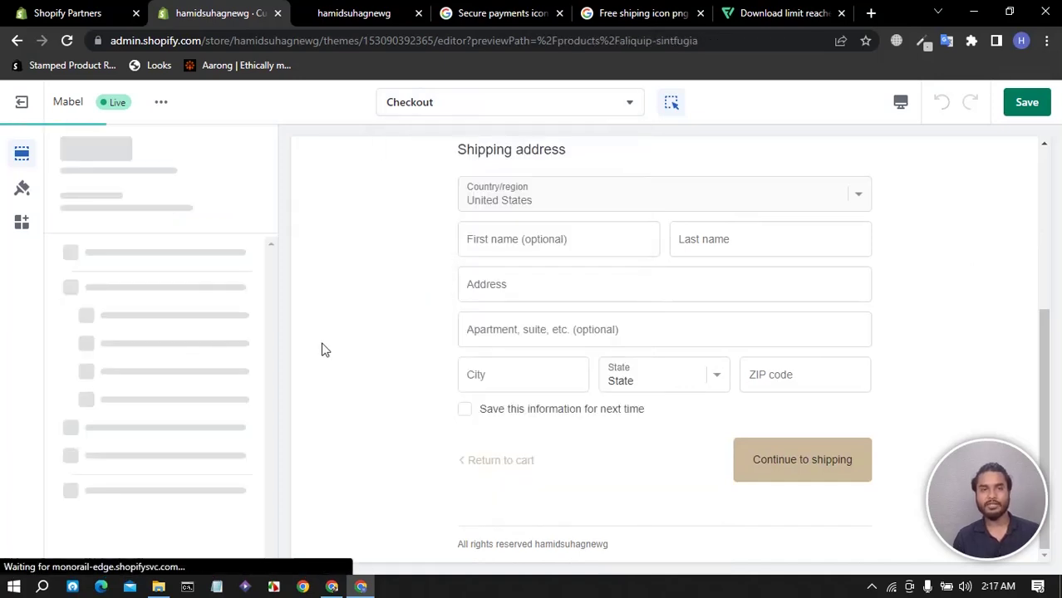
Reload the live storefront, set its currency selector to EUR, and check the product prices on the home page.
click(352, 16)
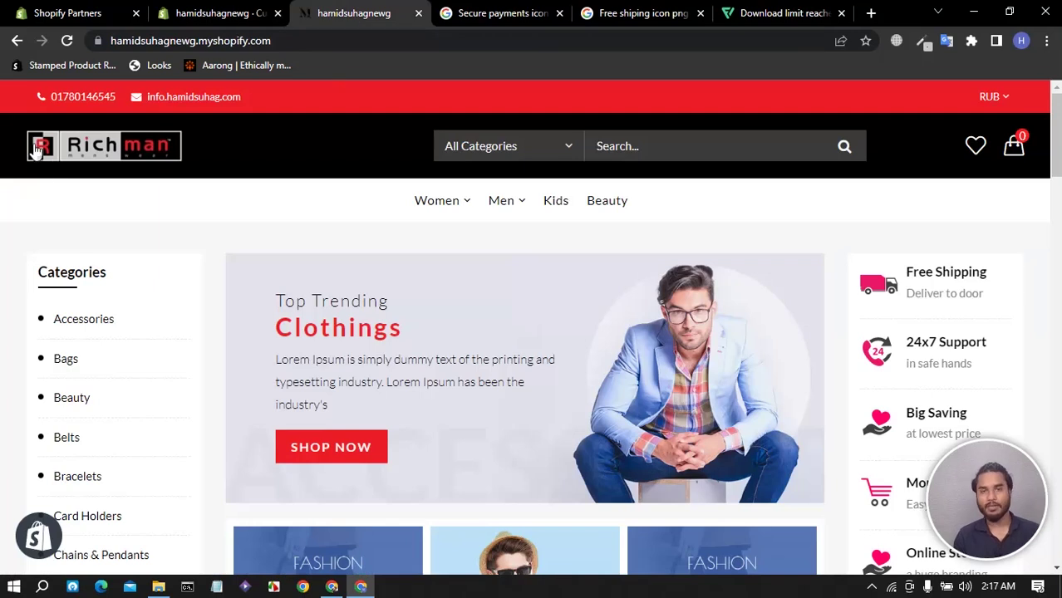
click(69, 40)
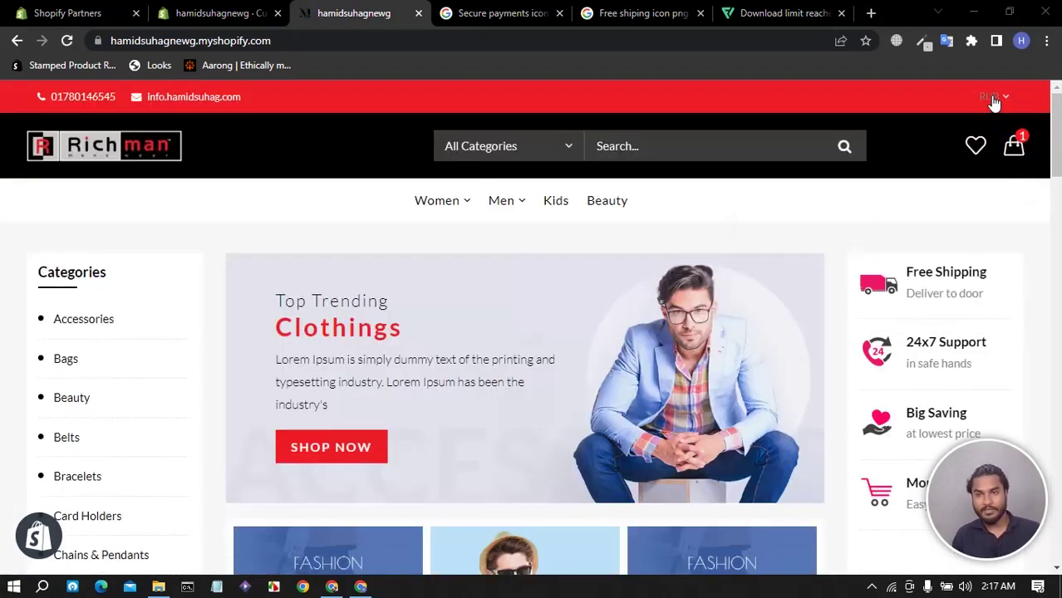
click(993, 100)
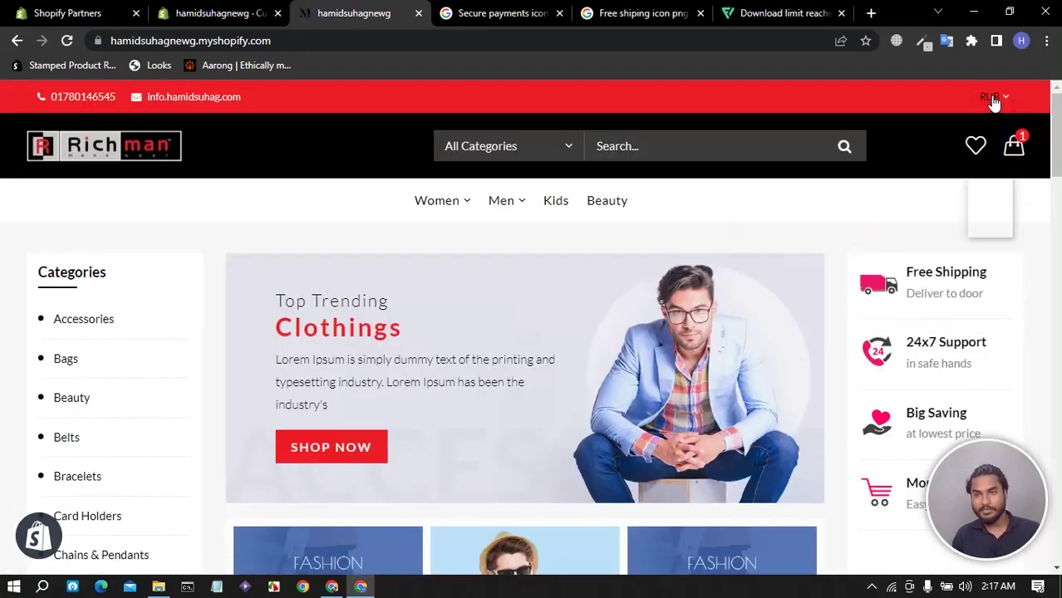
click(990, 124)
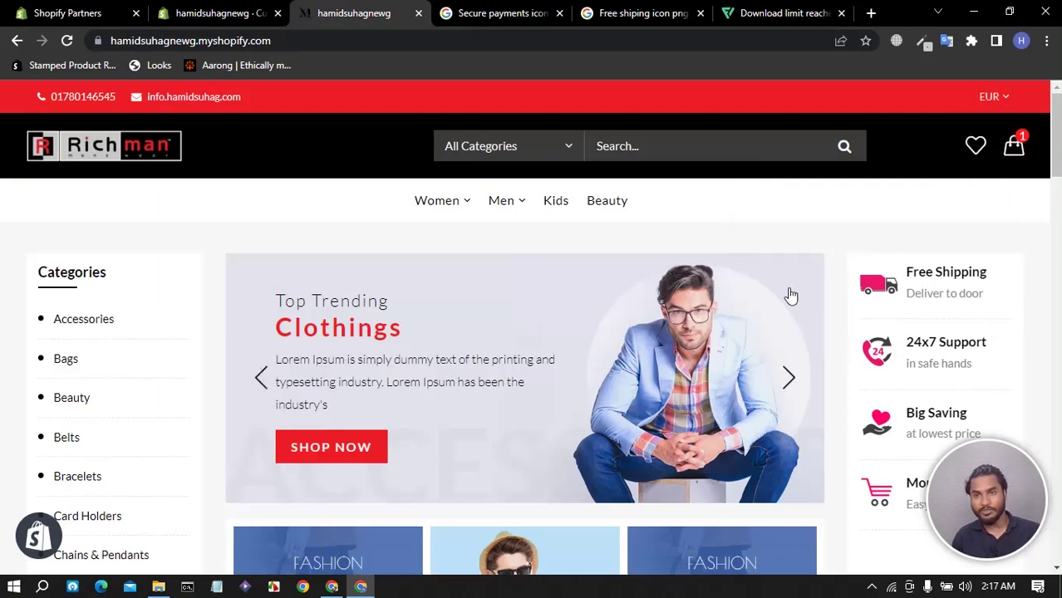
scroll(789, 297, down, 10)
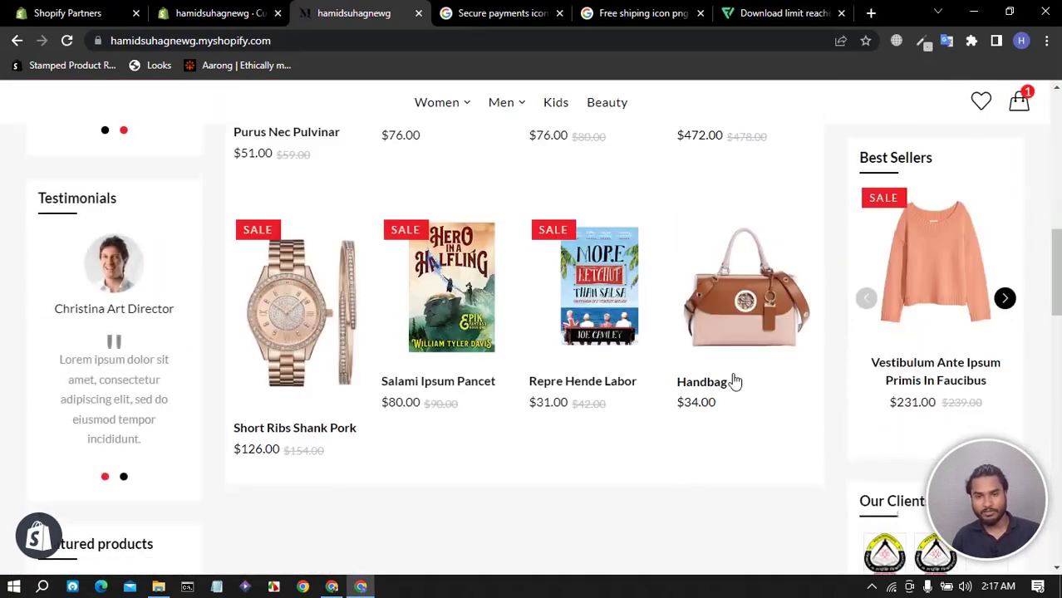
scroll(780, 251, up, 10)
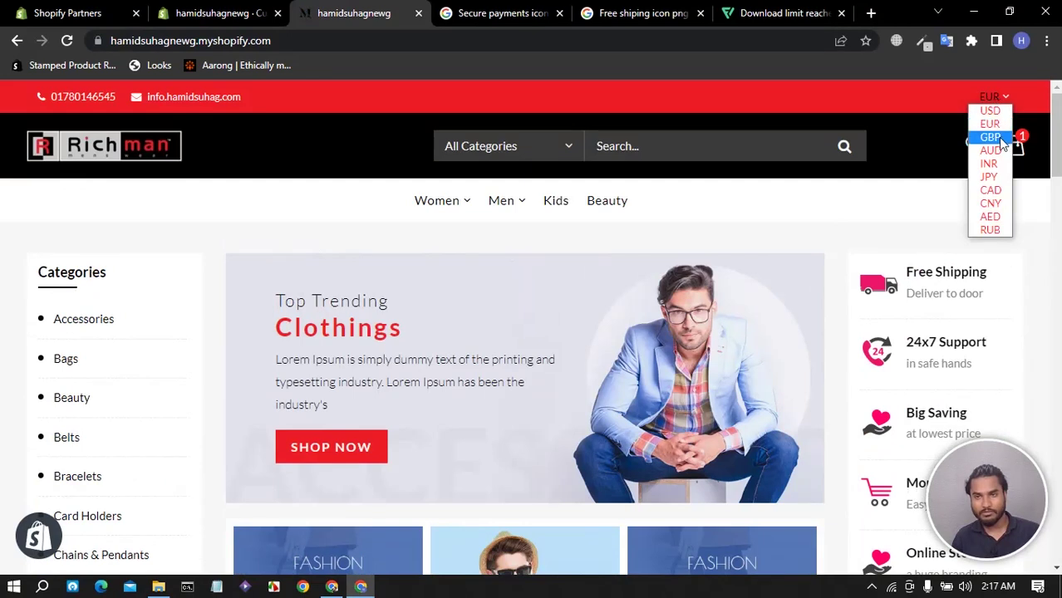
Choose GBP as the storefront currency, check the home page product prices again, and reload the page.
click(1001, 140)
scroll(750, 348, down, 15)
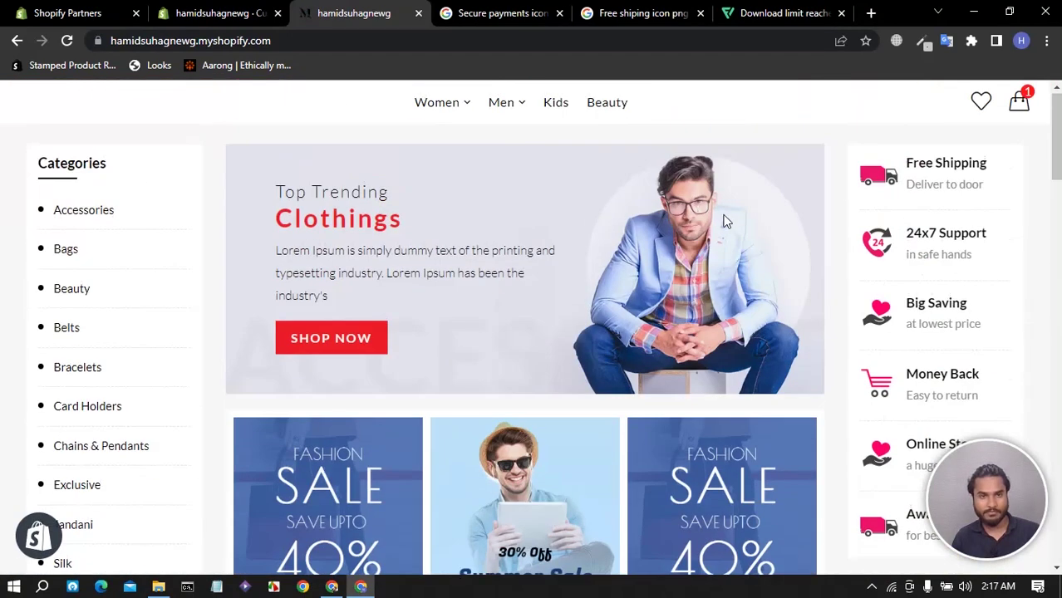
scroll(335, 396, down, 15)
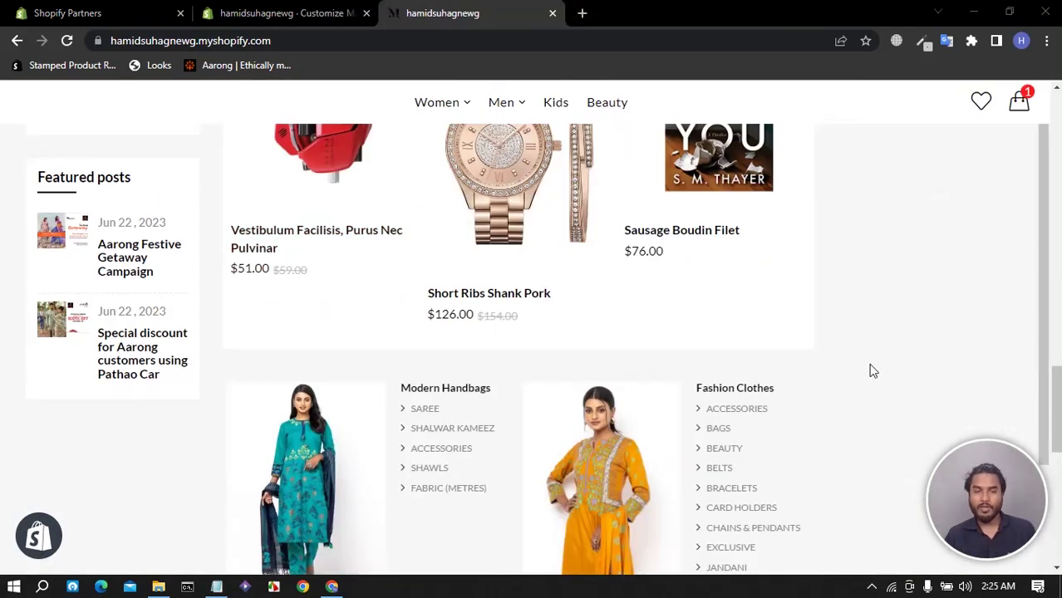
key(F5)
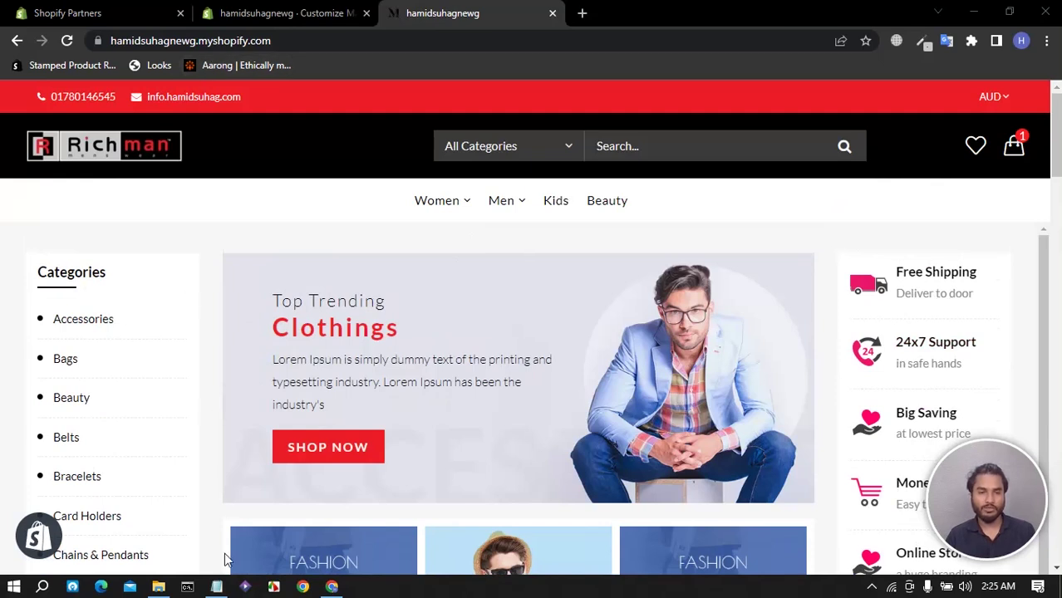
Return to the theme editor, exit it to the store admin, and open the store details settings.
click(250, 13)
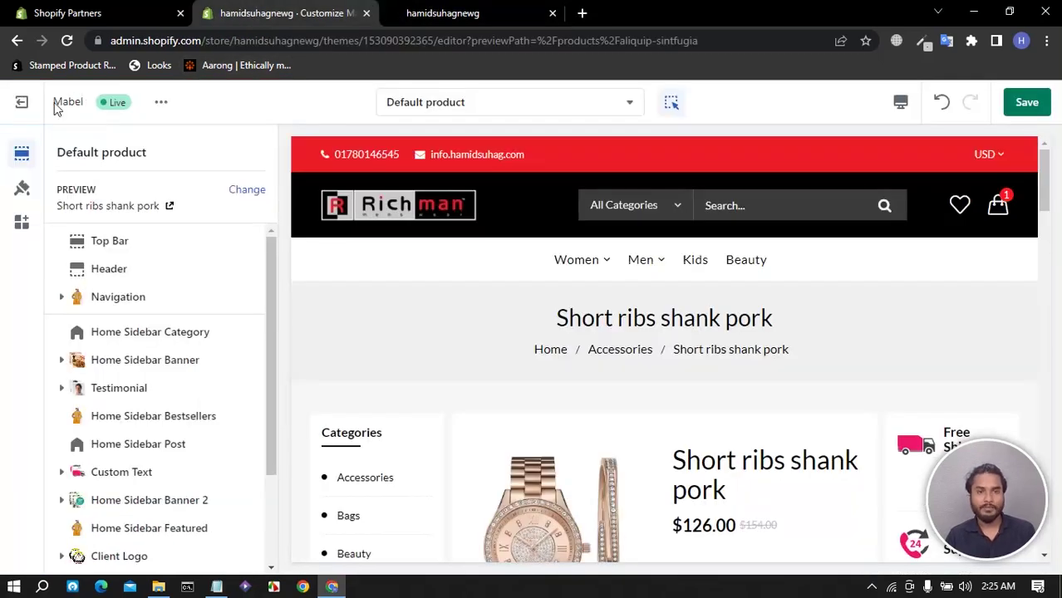
click(21, 112)
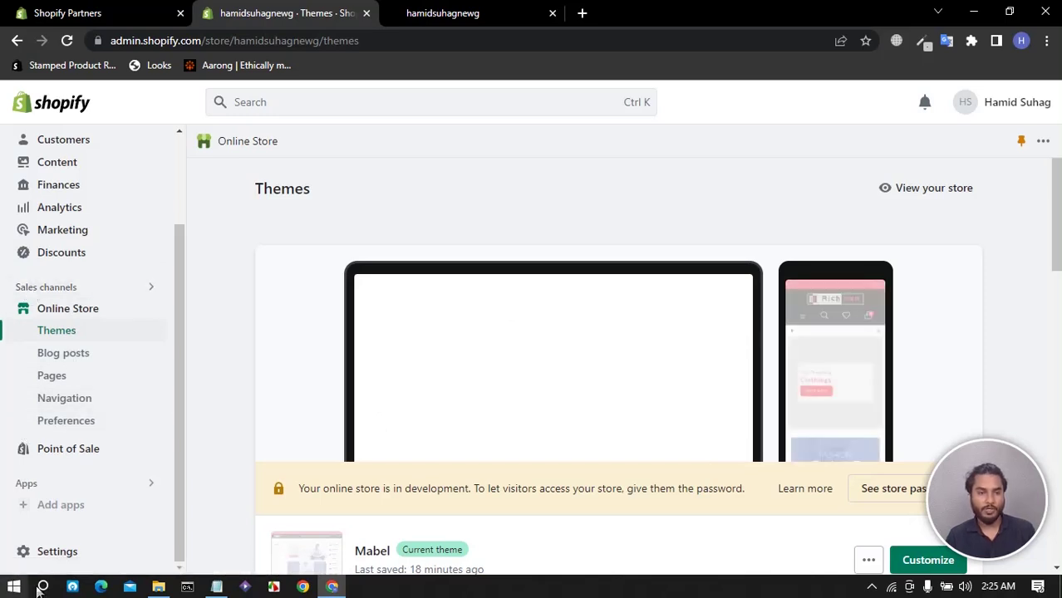
click(5, 554)
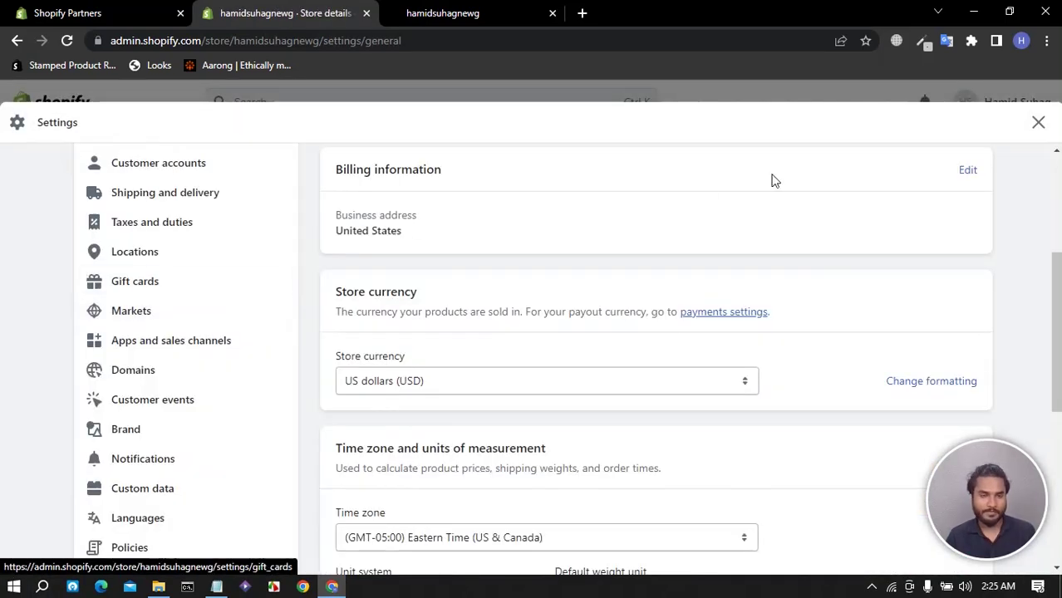
click(1037, 122)
click(68, 425)
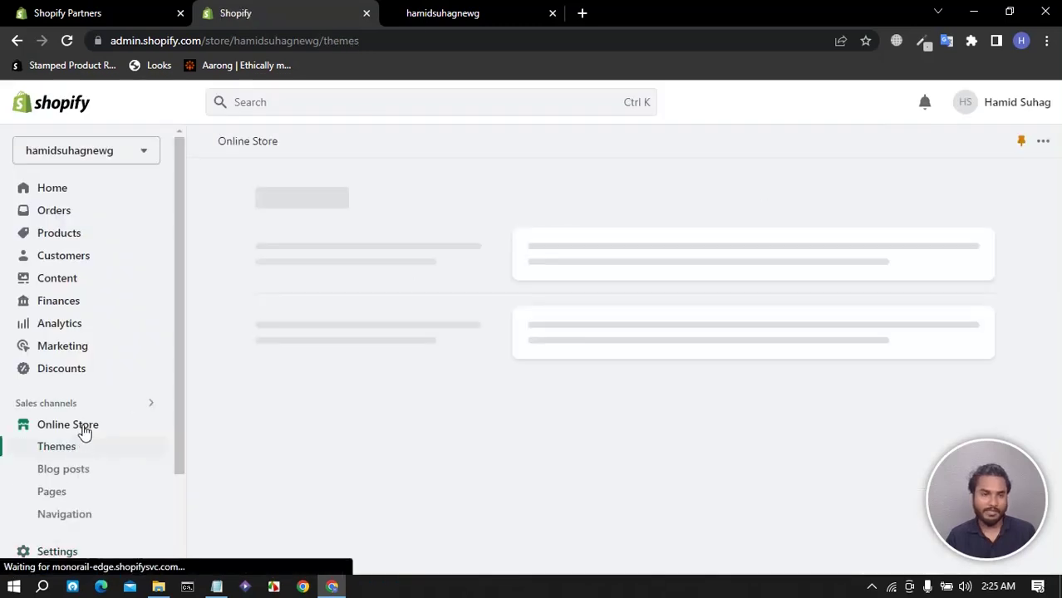
scroll(76, 448, down, 2)
click(50, 552)
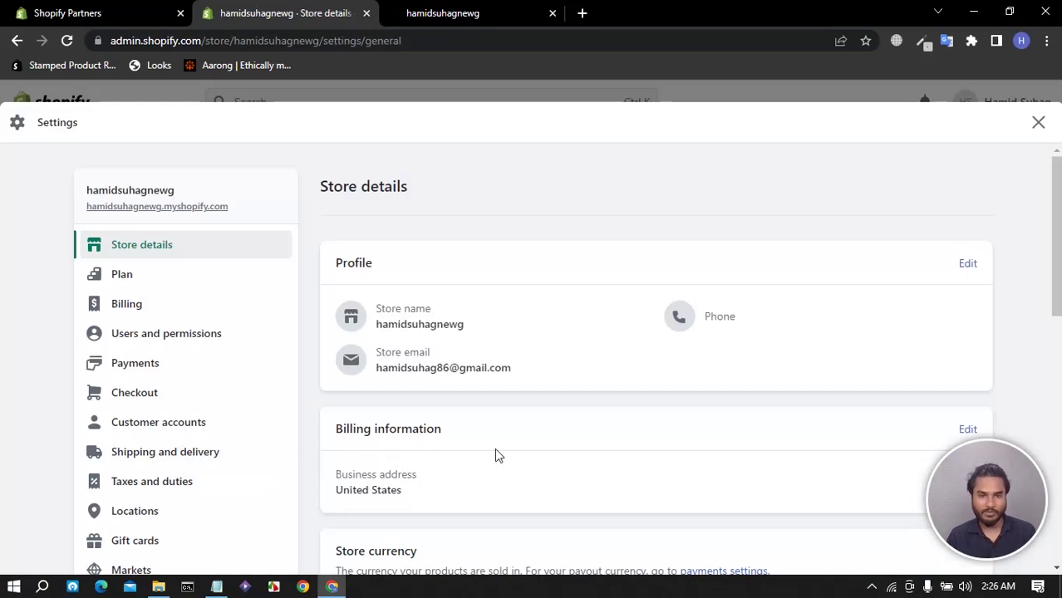
Show the currency formatting fields under the Store currency settings.
scroll(474, 446, down, 3)
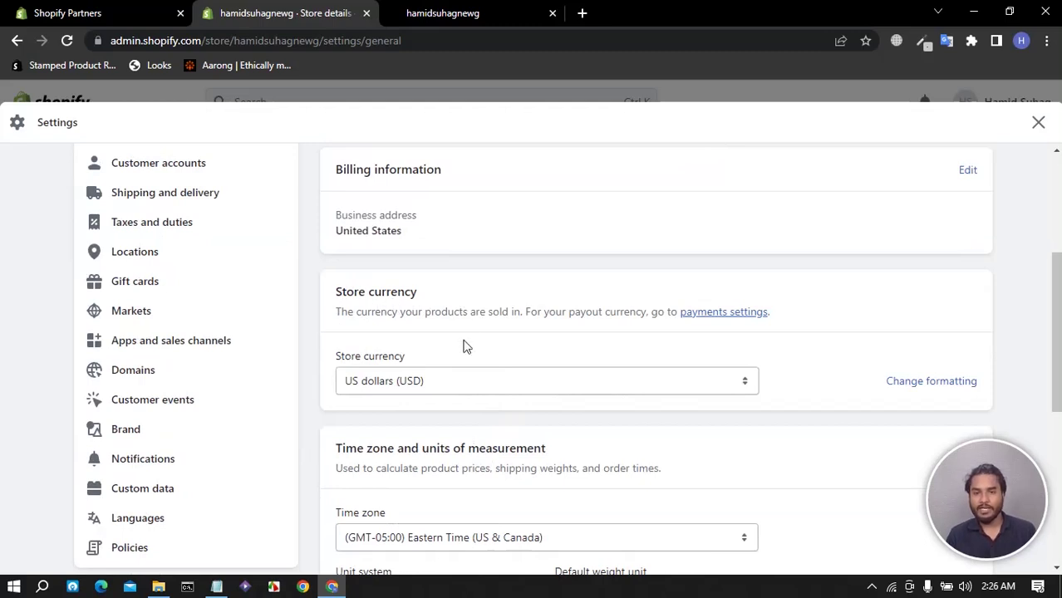
click(914, 385)
scroll(600, 392, down, 3)
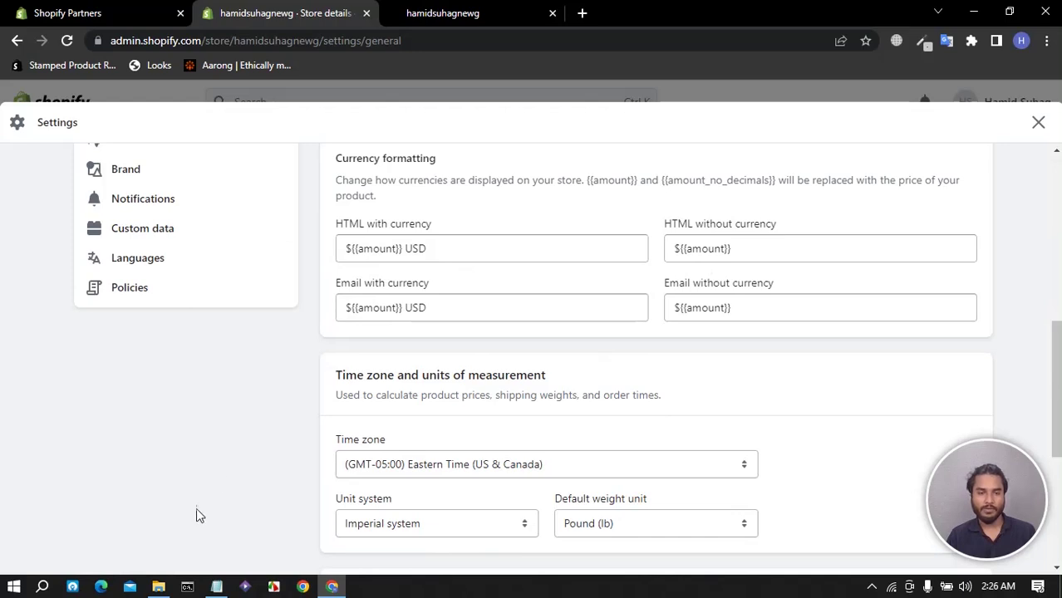
Replace the HTML with currency format with "<span class=money>${{amount}} USD</span>" copied from the Notepad notes.
click(216, 587)
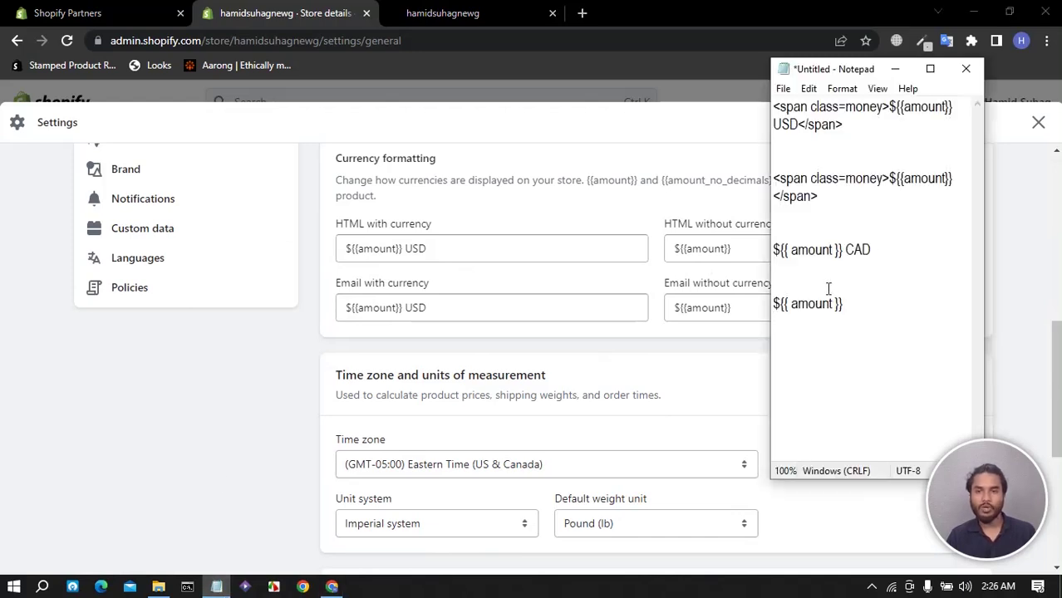
drag(849, 128, 768, 106)
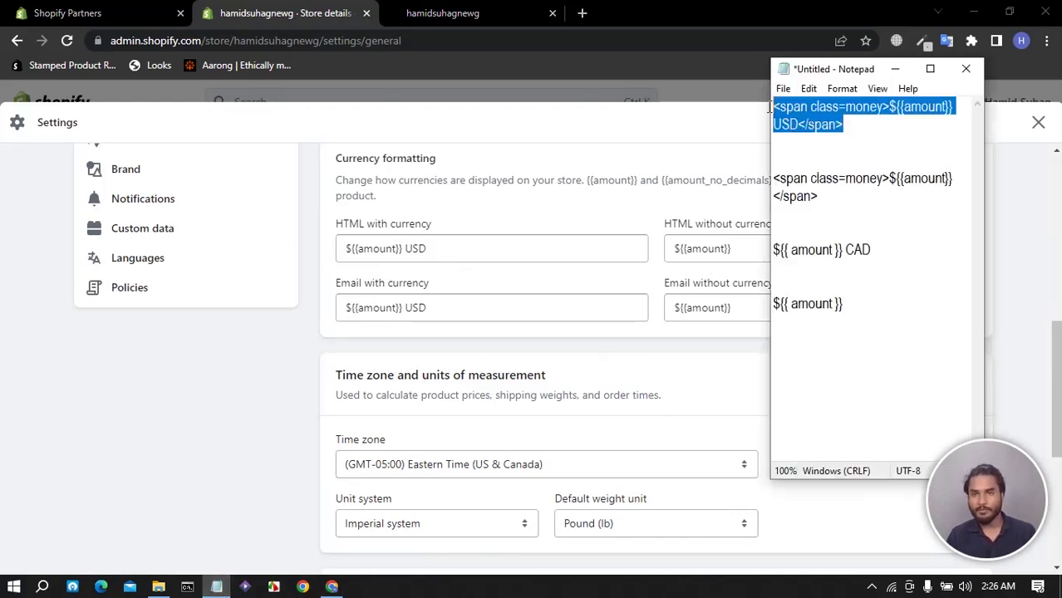
right_click(804, 109)
click(799, 159)
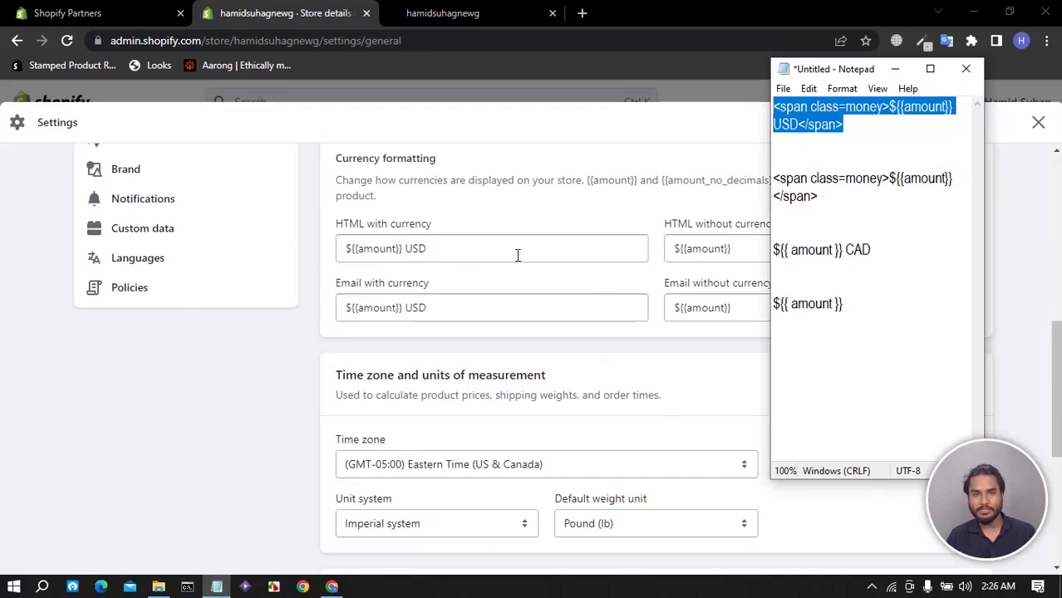
click(458, 248)
drag(459, 248, 320, 245)
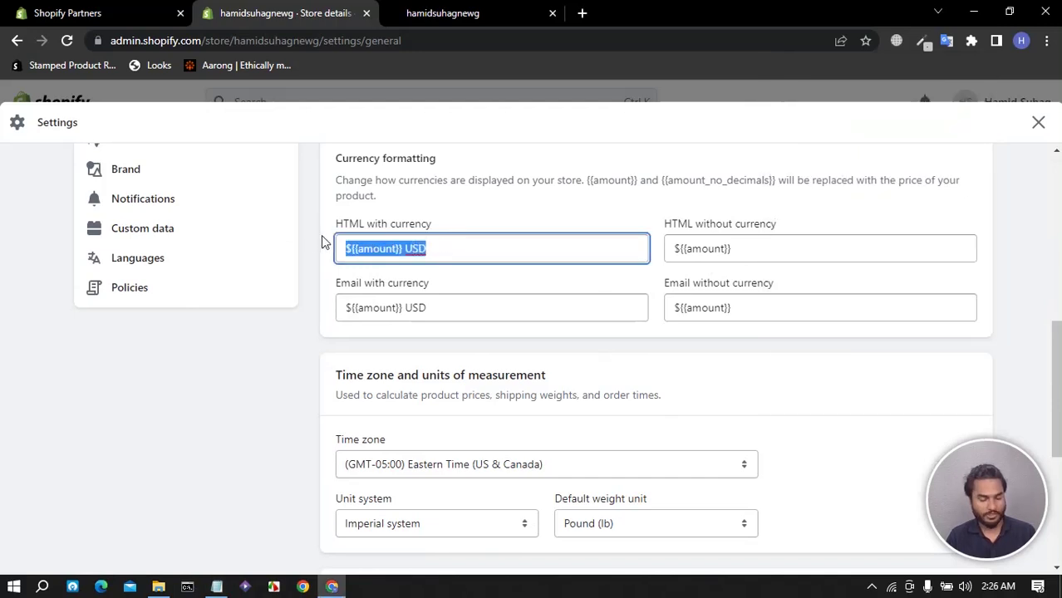
key(ctrl+v)
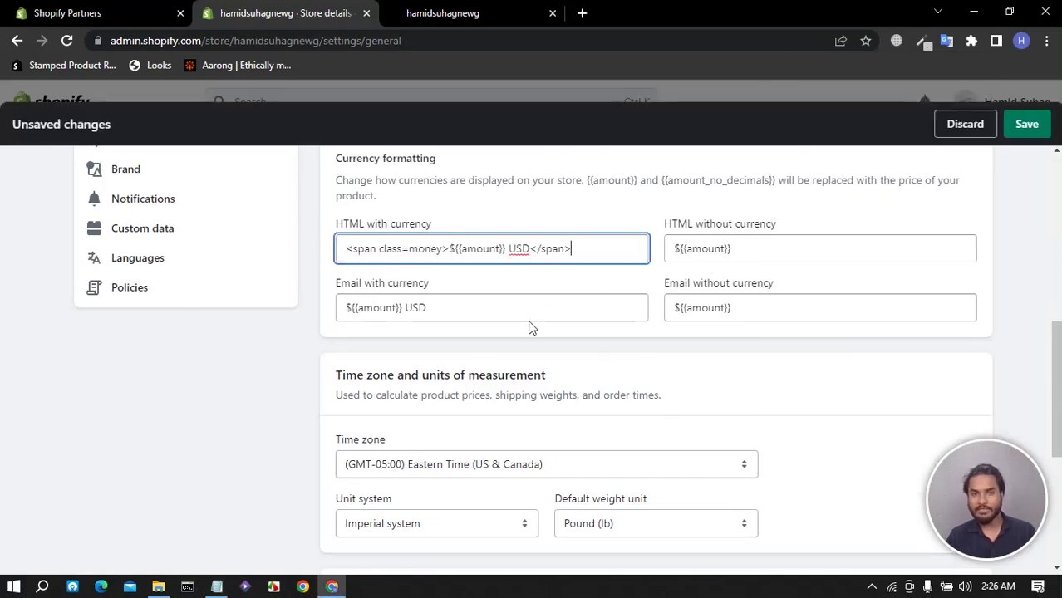
Replace the HTML without currency format with "<span class=money>${{amount}}</span>" copied from the Notepad notes.
click(216, 587)
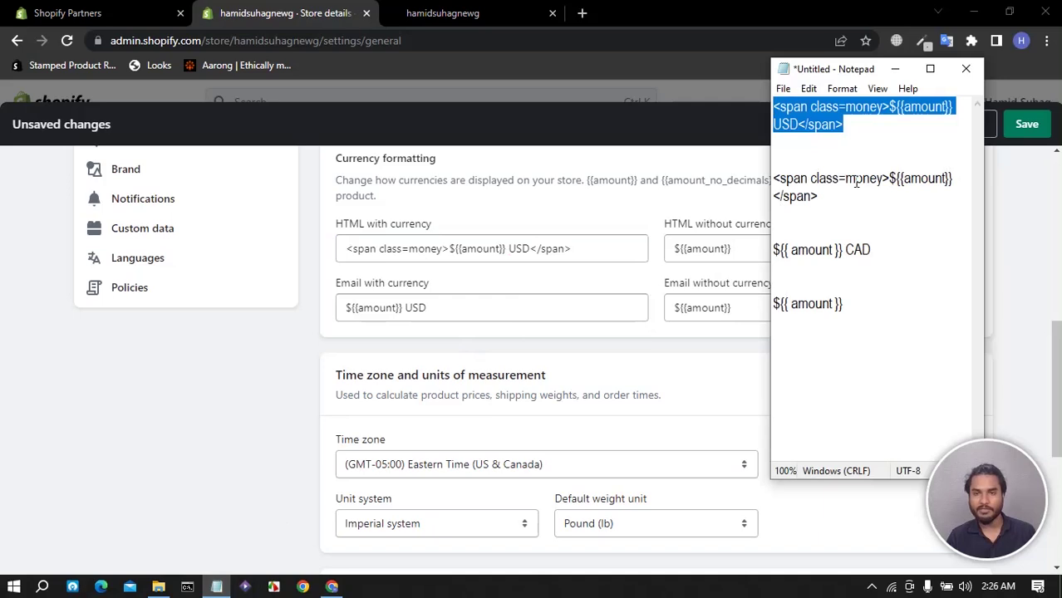
drag(831, 194, 775, 177)
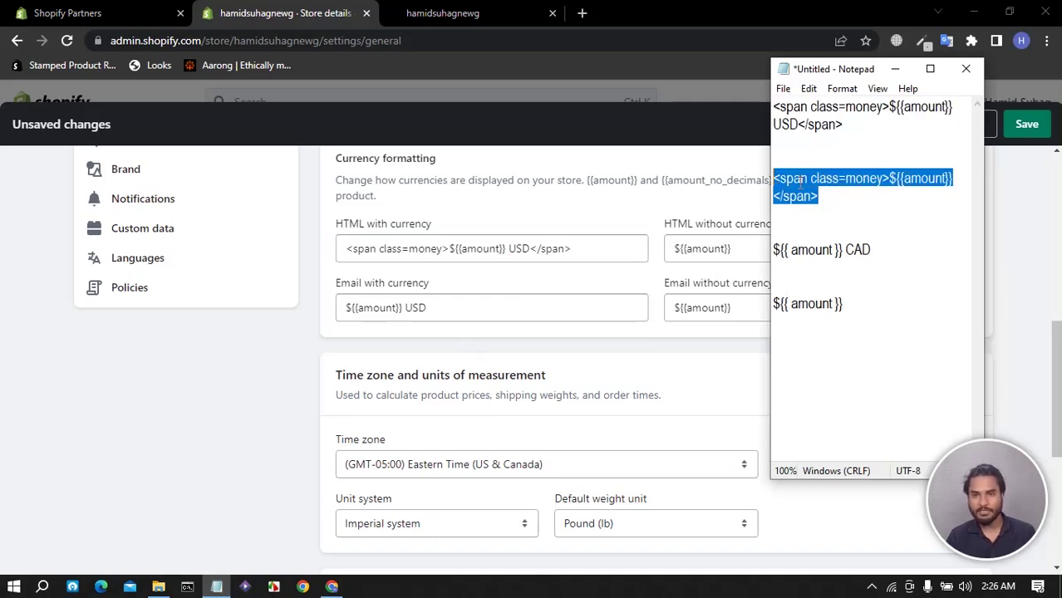
right_click(801, 179)
click(844, 232)
click(742, 249)
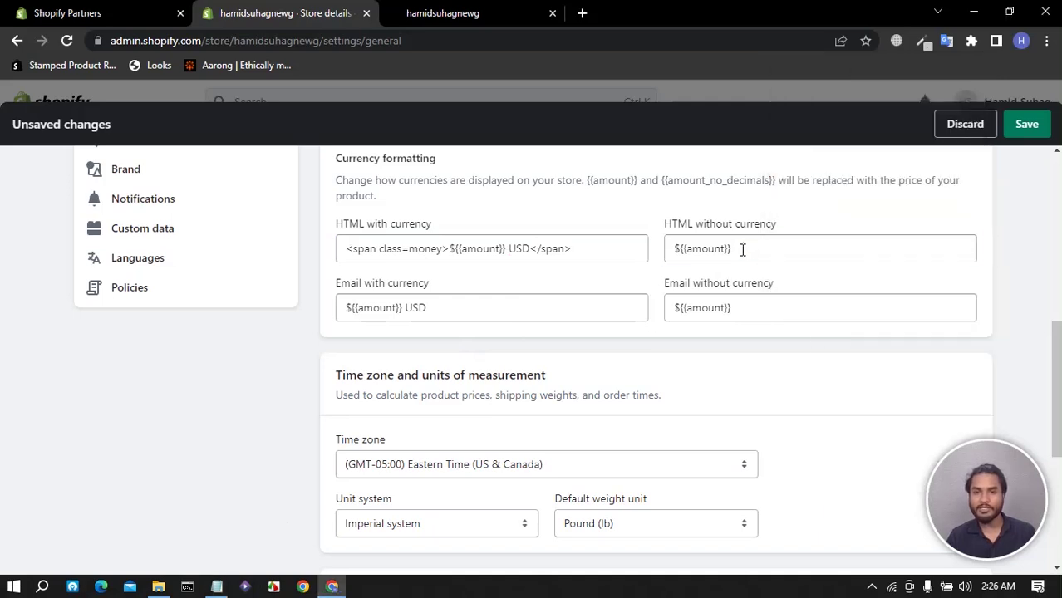
triple_click(741, 249)
key(ctrl+v)
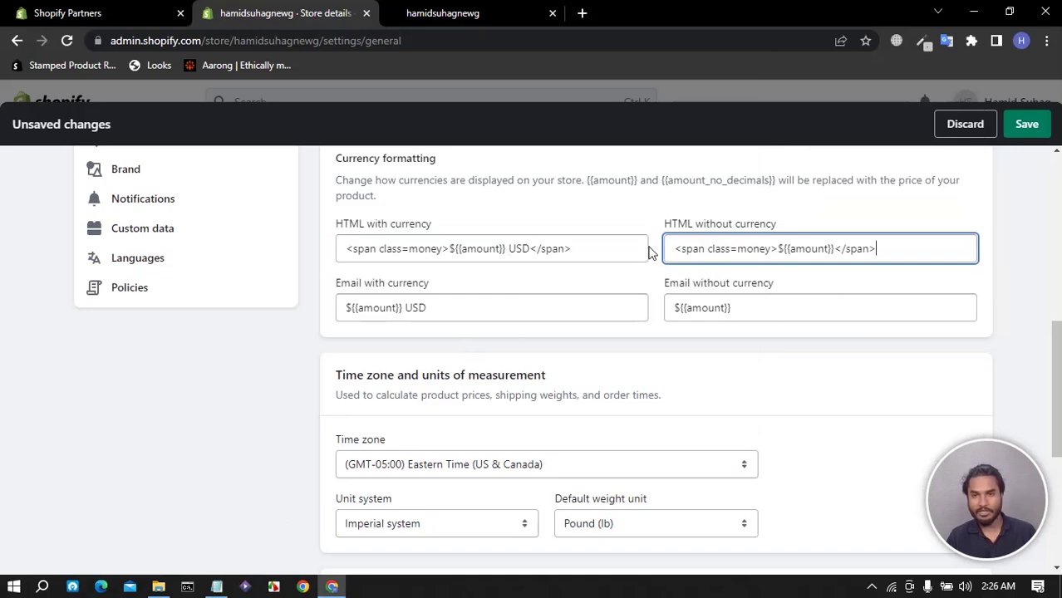
click(494, 16)
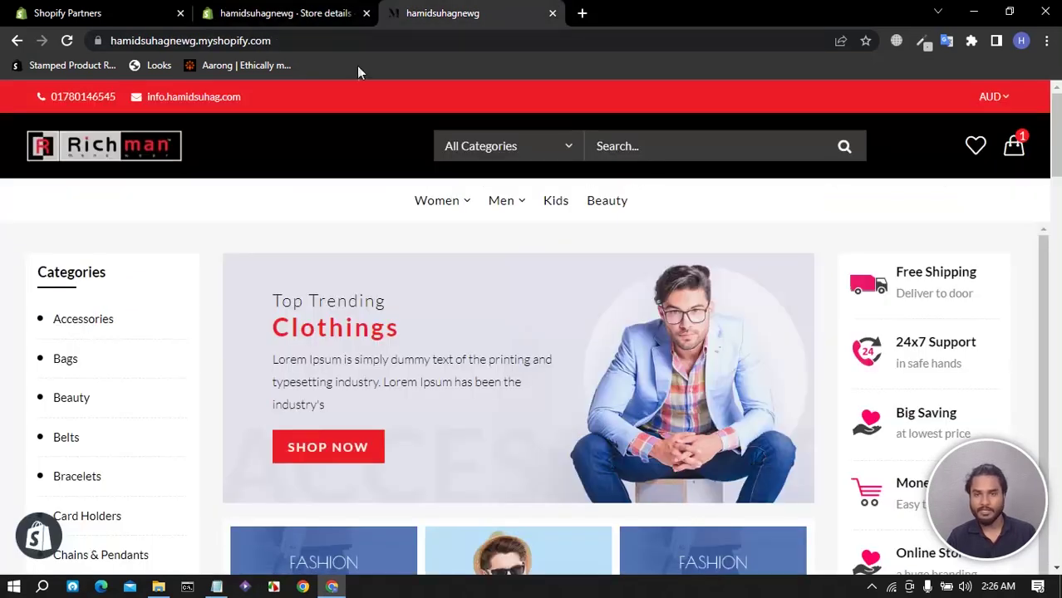
click(216, 587)
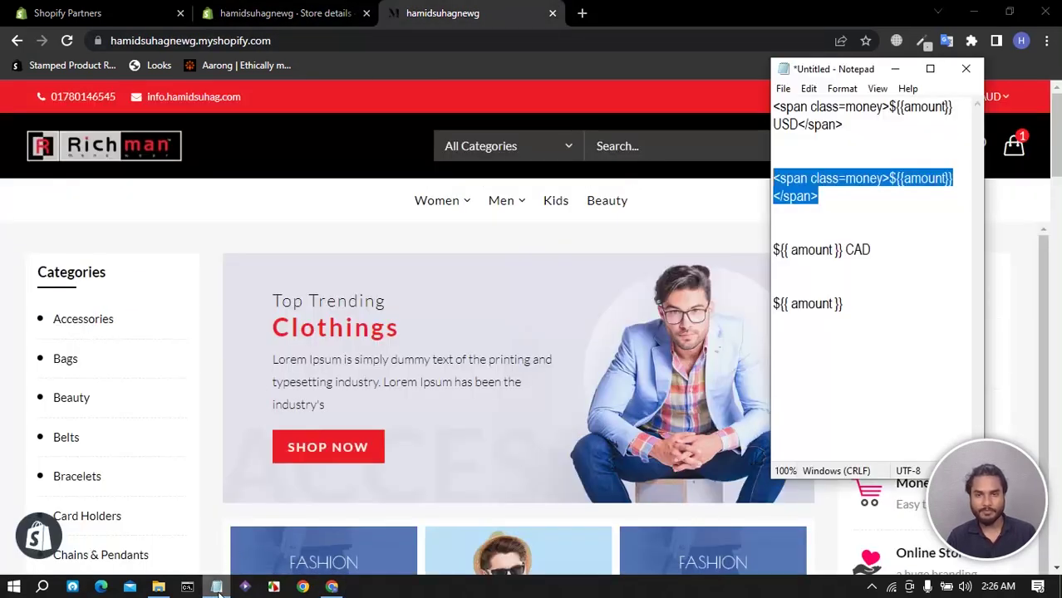
click(285, 13)
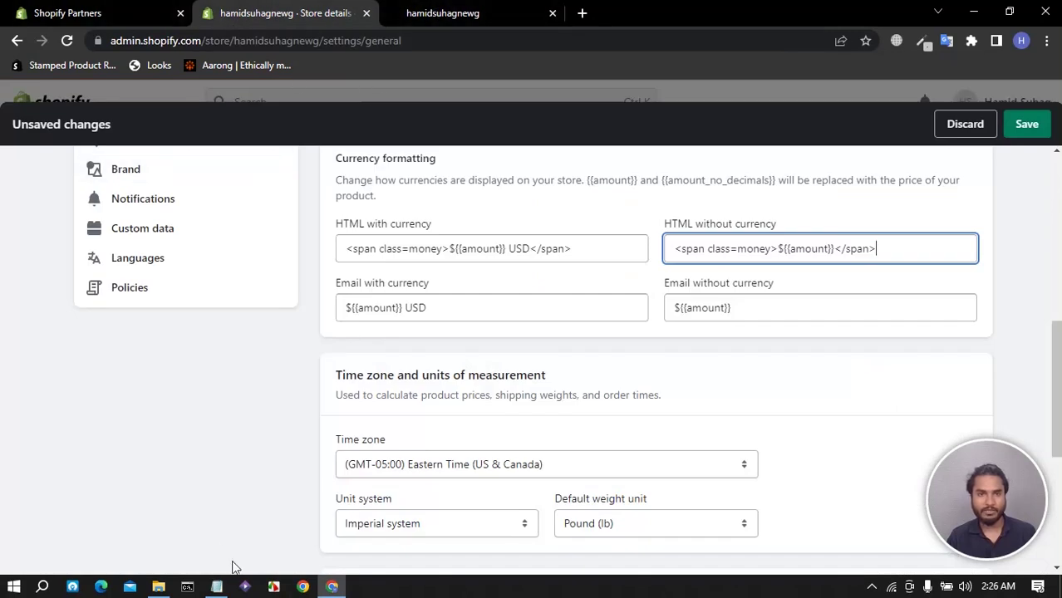
Replace the Email with currency format with "${{ amount }} CAD" copied from the Notepad notes.
click(216, 587)
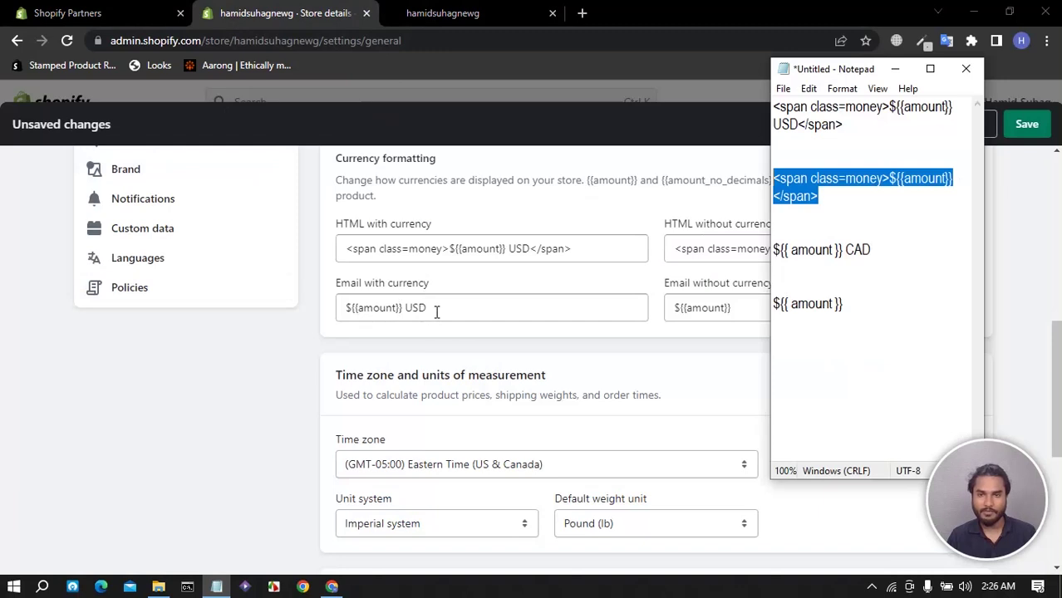
drag(877, 249, 774, 247)
right_click(793, 250)
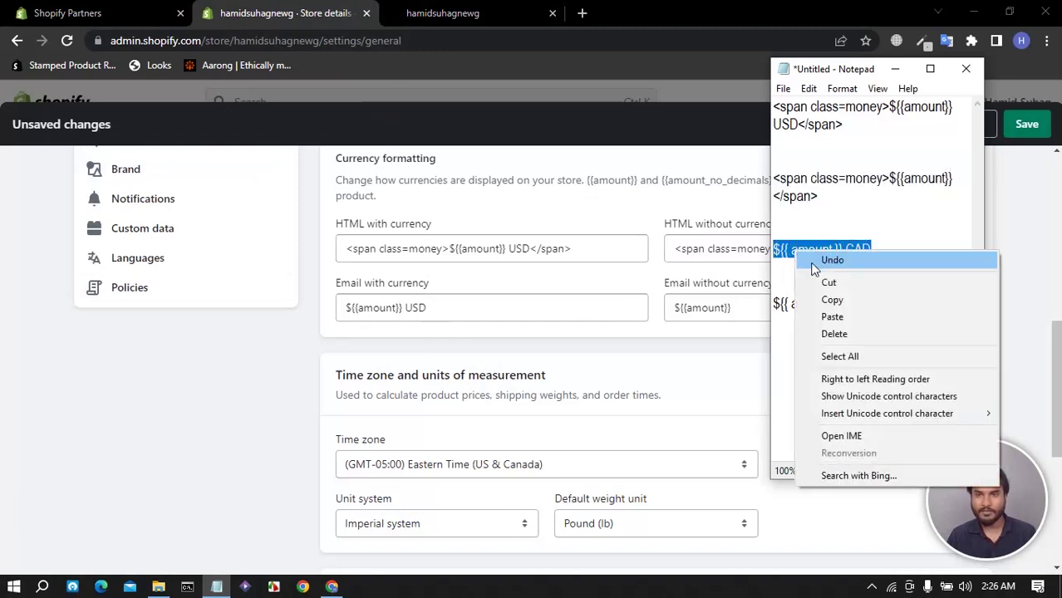
click(828, 297)
drag(476, 301, 304, 309)
key(ctrl+v)
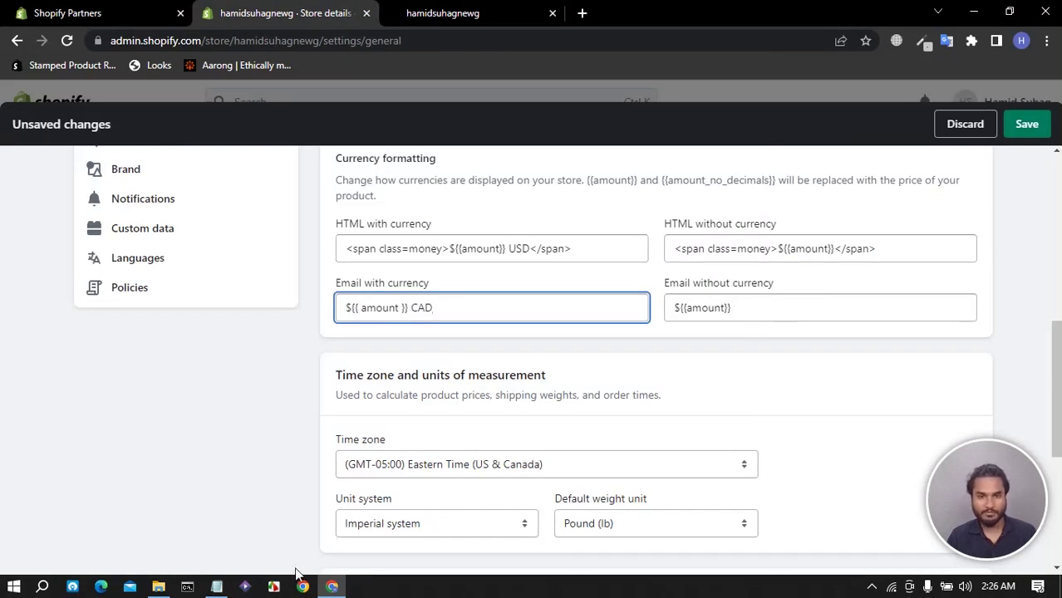
Compare the Email without currency format with the Notepad notes and save the currency formatting settings.
click(216, 588)
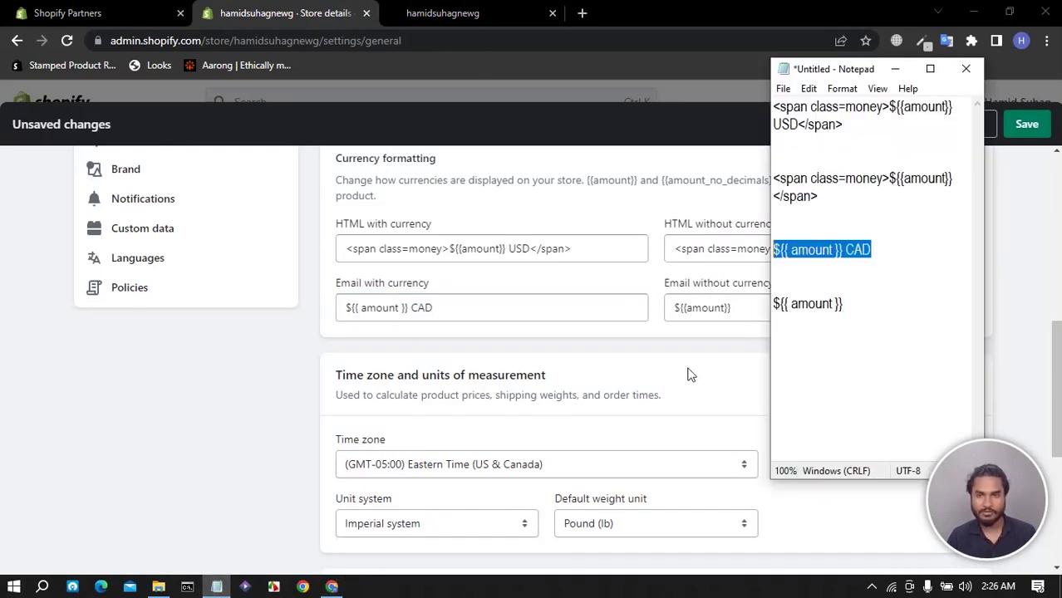
click(874, 296)
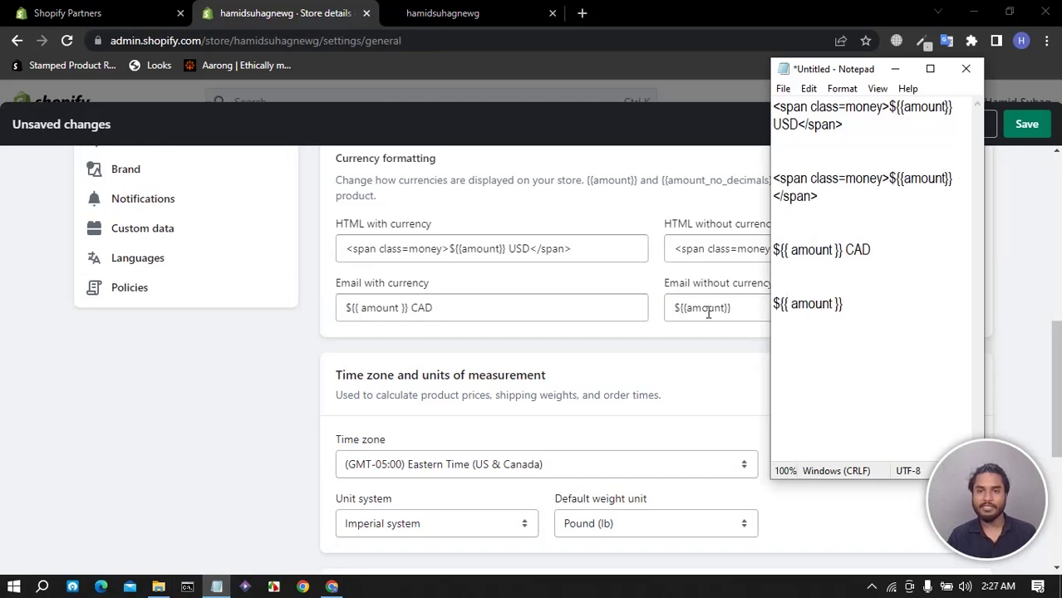
click(1033, 131)
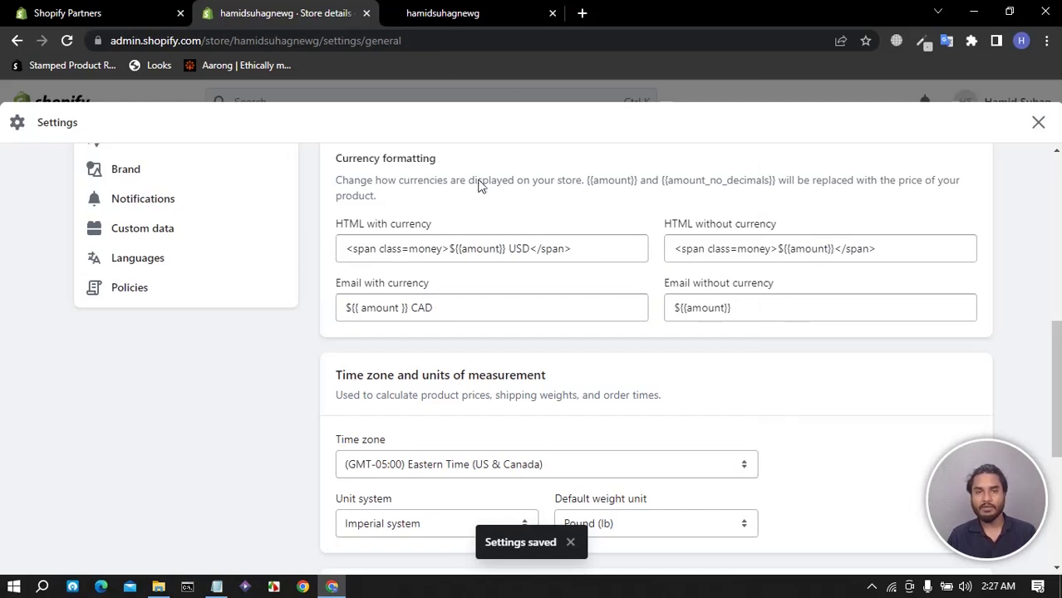
Reload the storefront home page, switch its currency to EUR, and check the product prices.
click(453, 18)
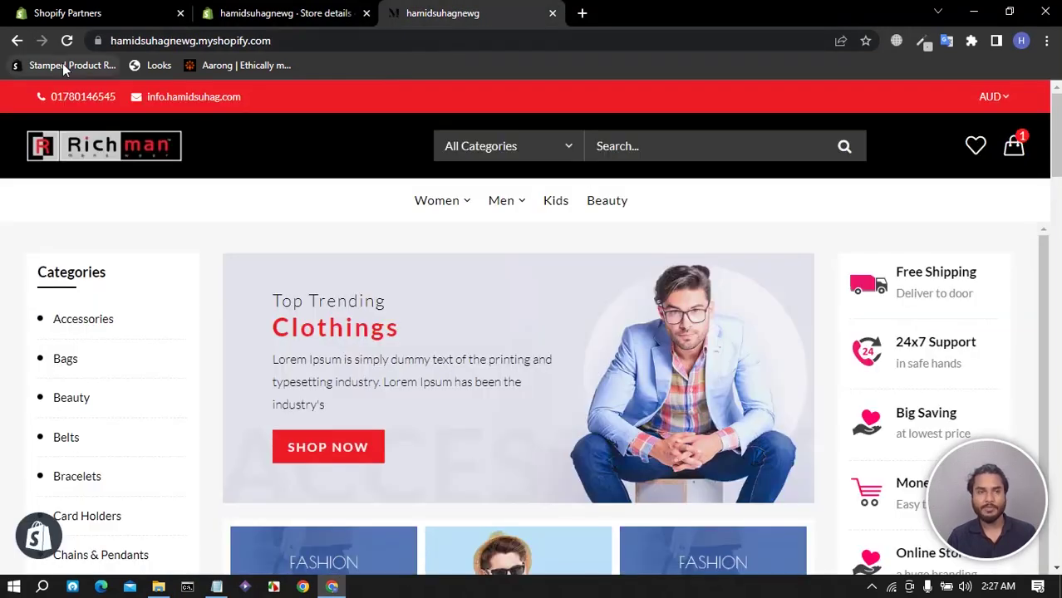
click(67, 40)
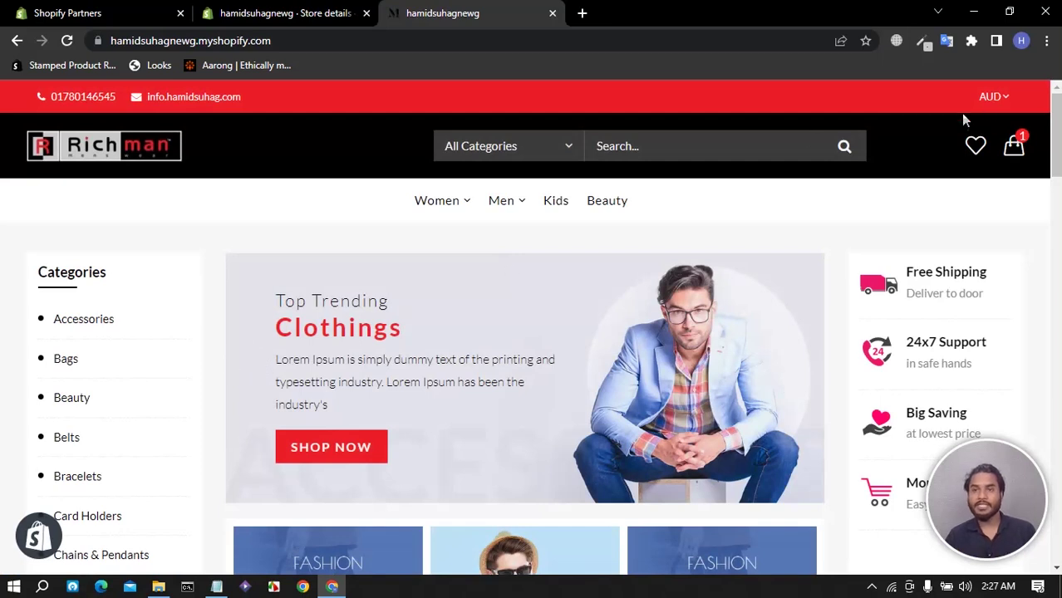
click(994, 96)
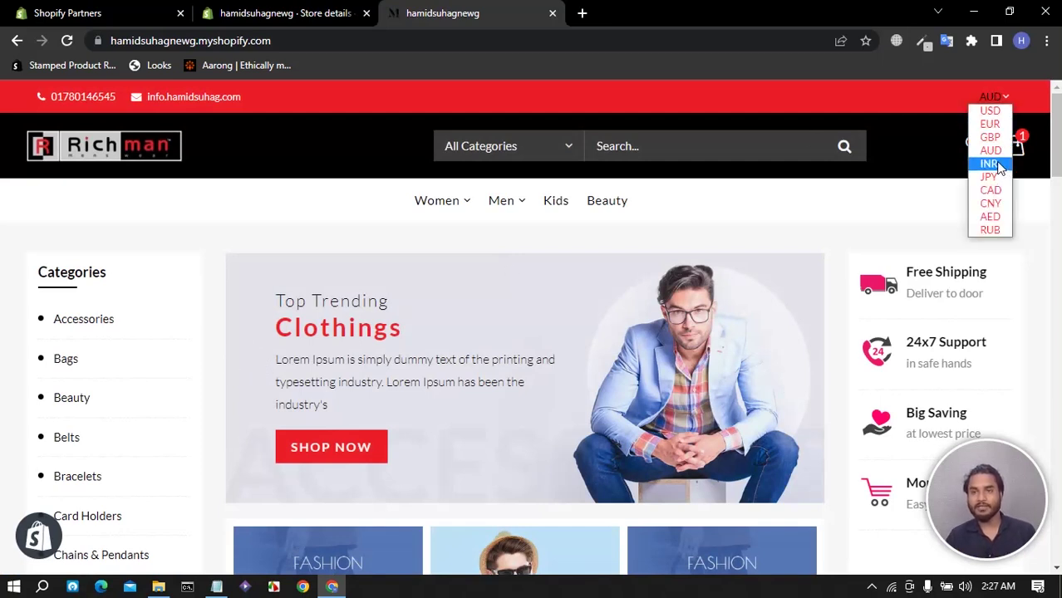
click(995, 126)
scroll(678, 316, down, 10)
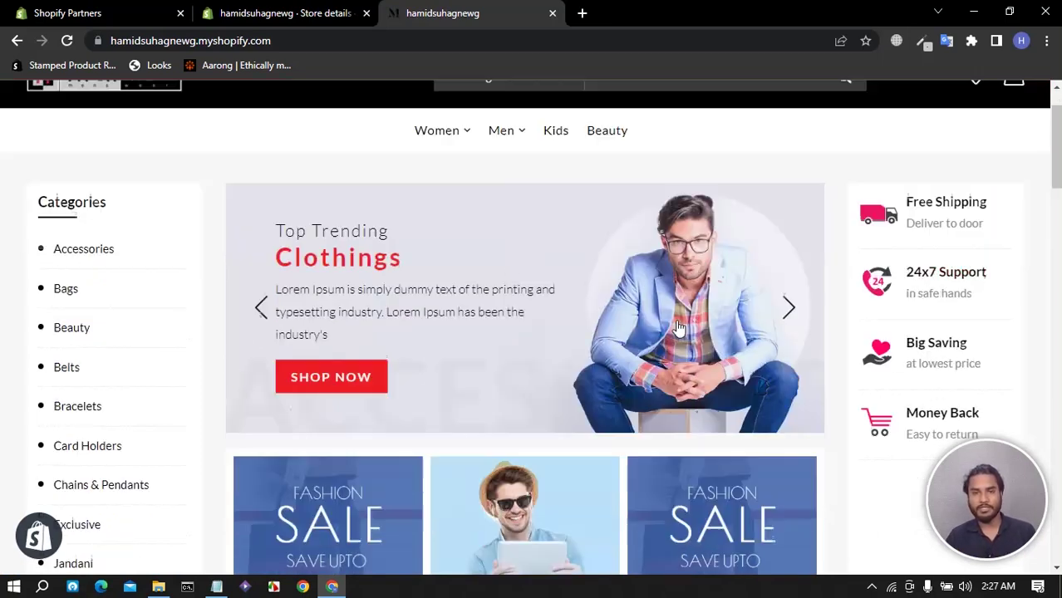
scroll(677, 299, down, 2)
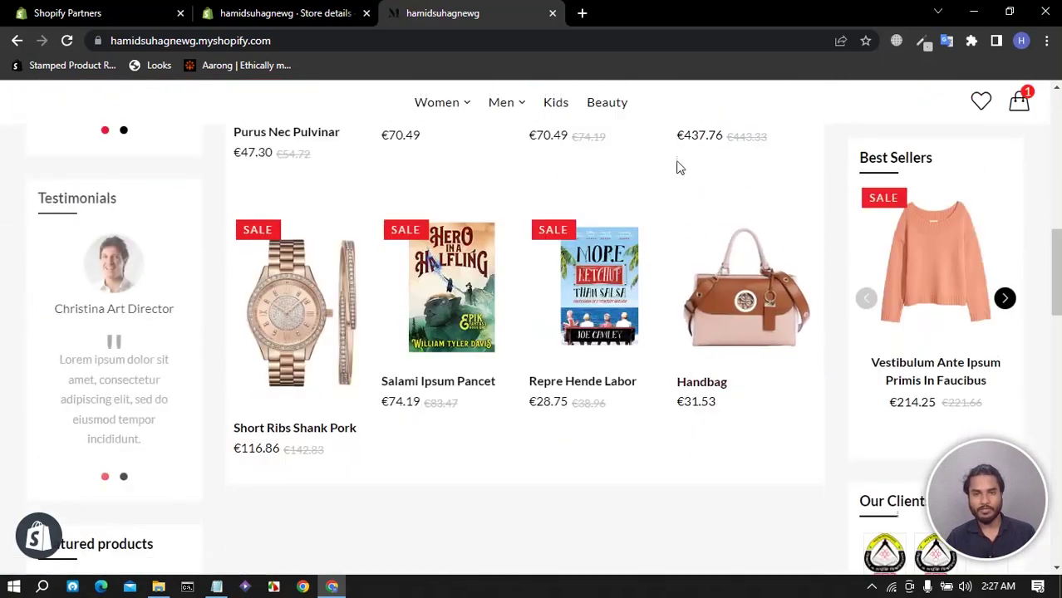
Change the storefront currency to RUB and check the converted prices in the product sections.
scroll(997, 142, up, 12)
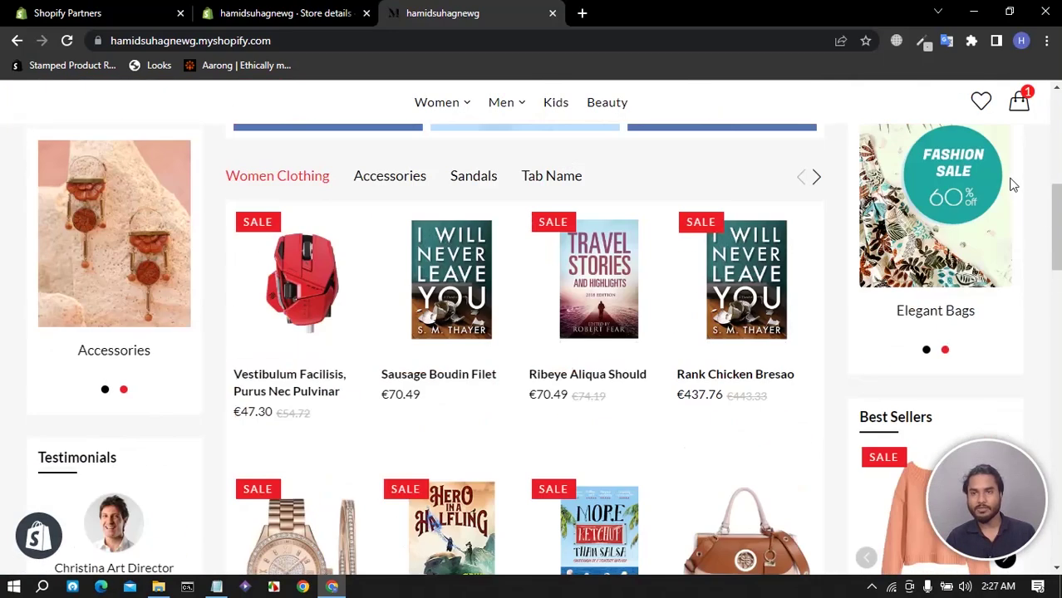
click(991, 100)
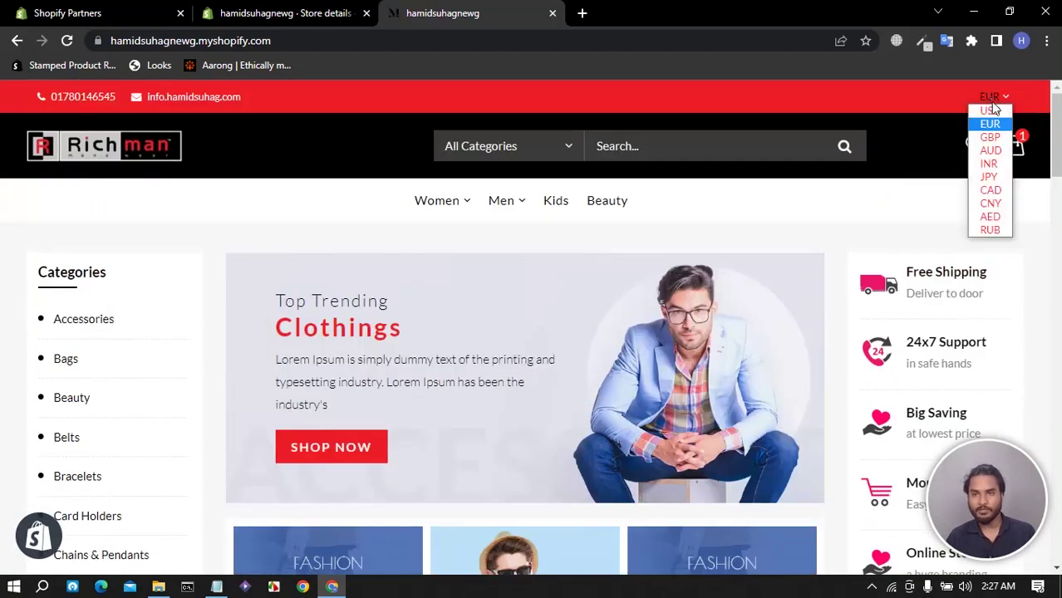
click(991, 230)
scroll(707, 351, down, 8)
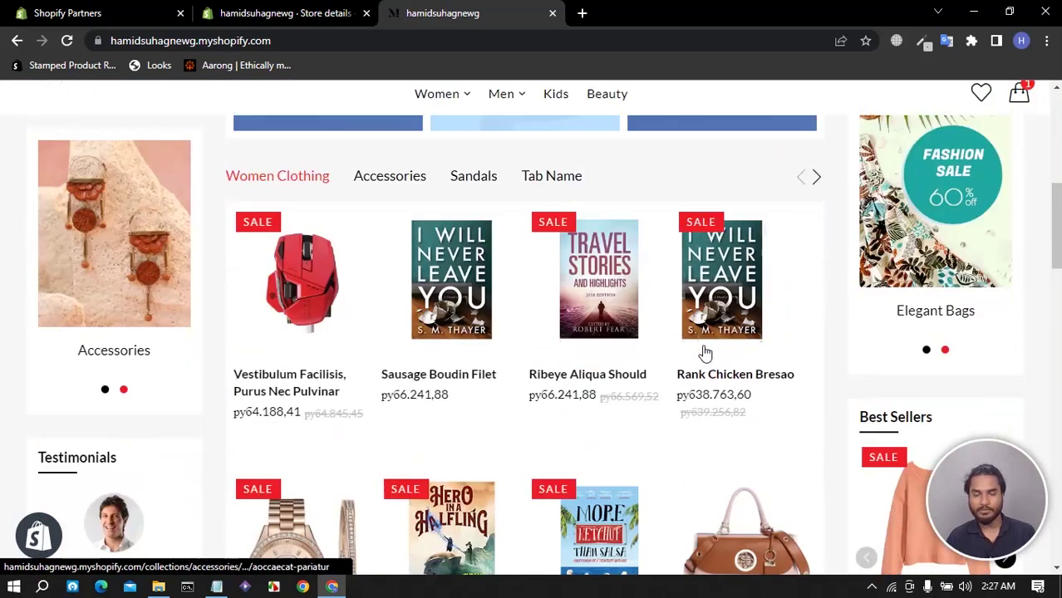
scroll(671, 376, down, 3)
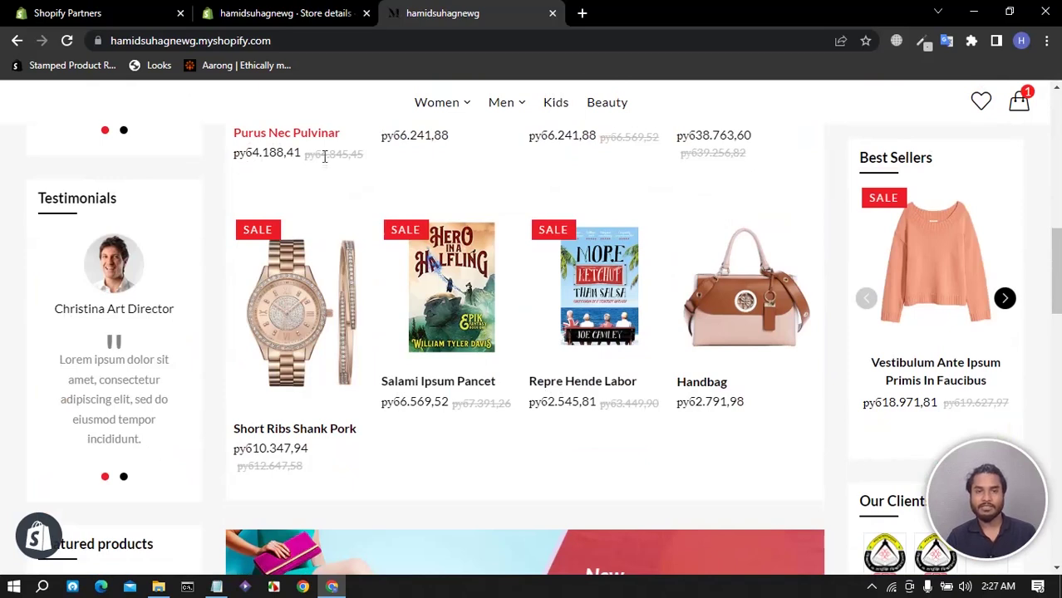
Set the storefront currency back to EUR and check the prices of the products and the cart preview.
scroll(811, 206, up, 15)
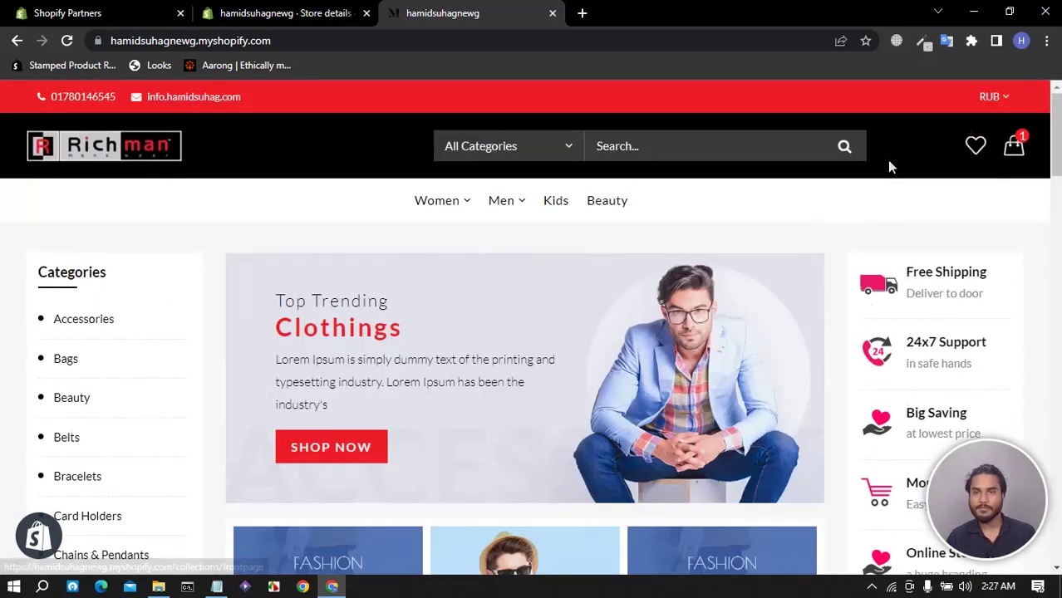
click(994, 96)
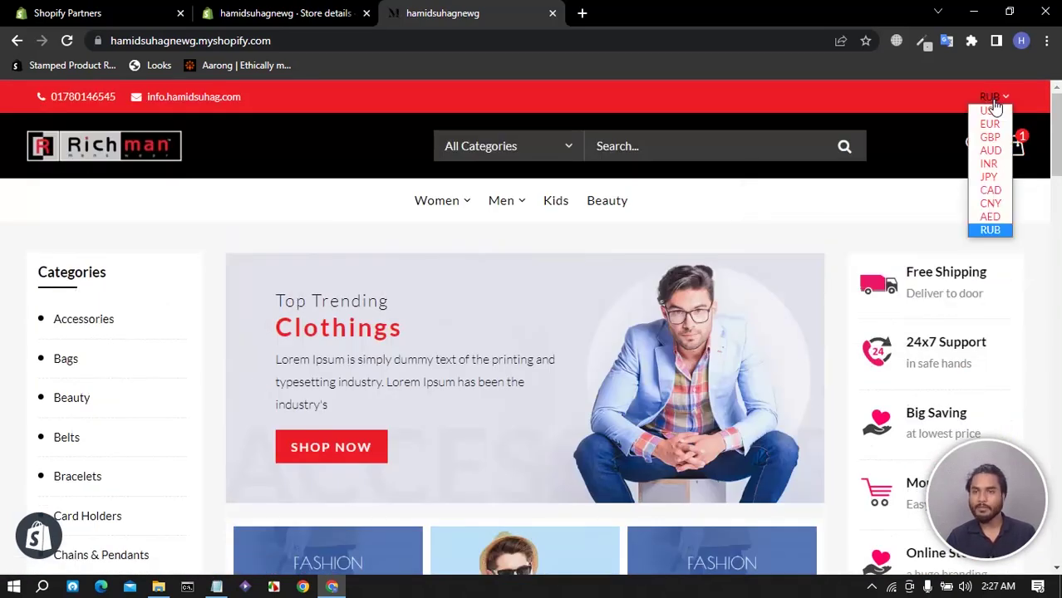
click(989, 124)
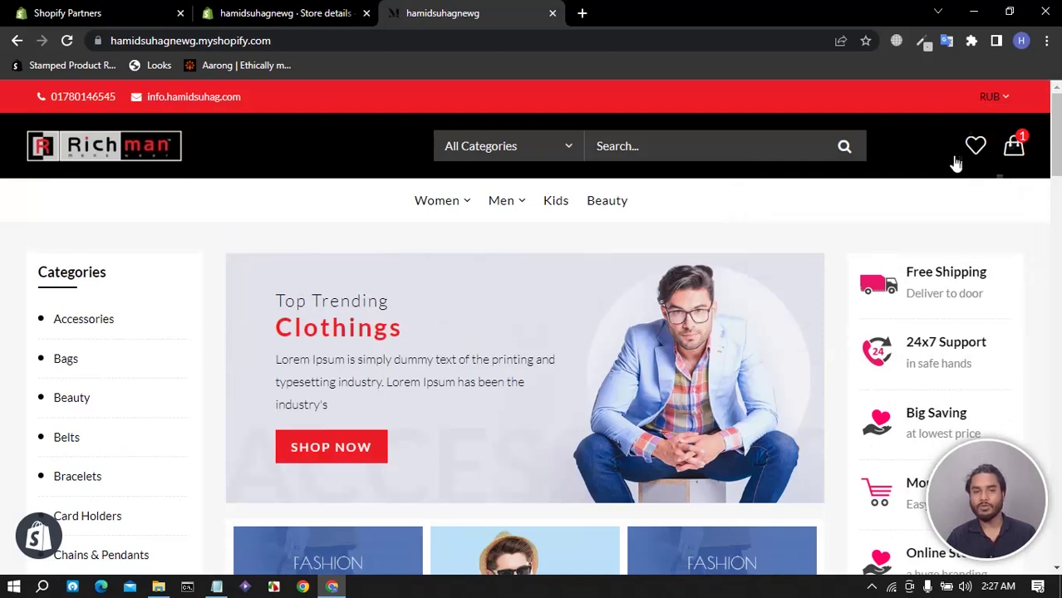
scroll(635, 337, down, 3)
scroll(635, 337, down, 8)
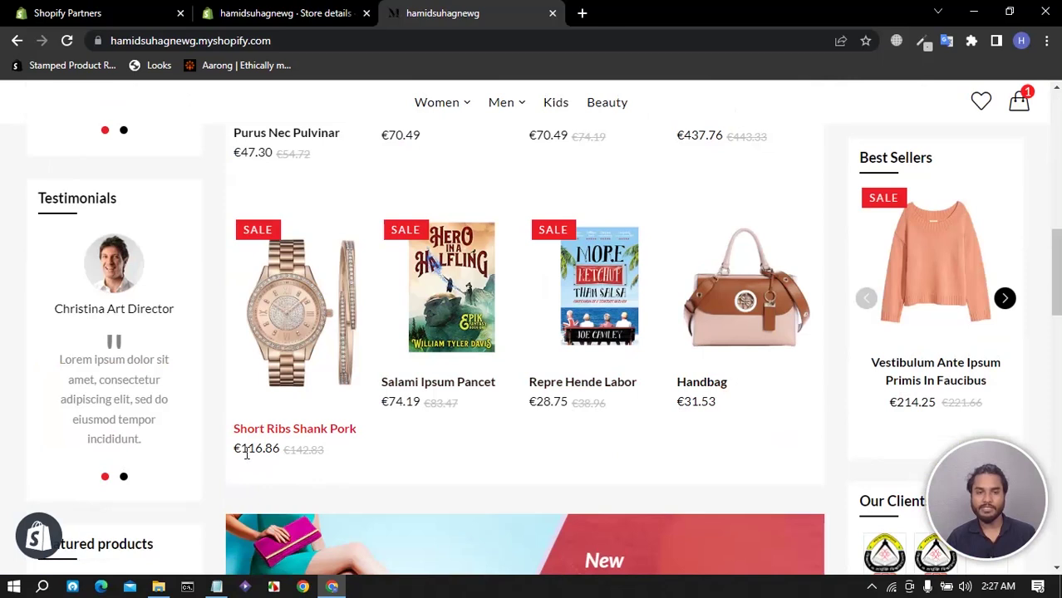
click(1016, 104)
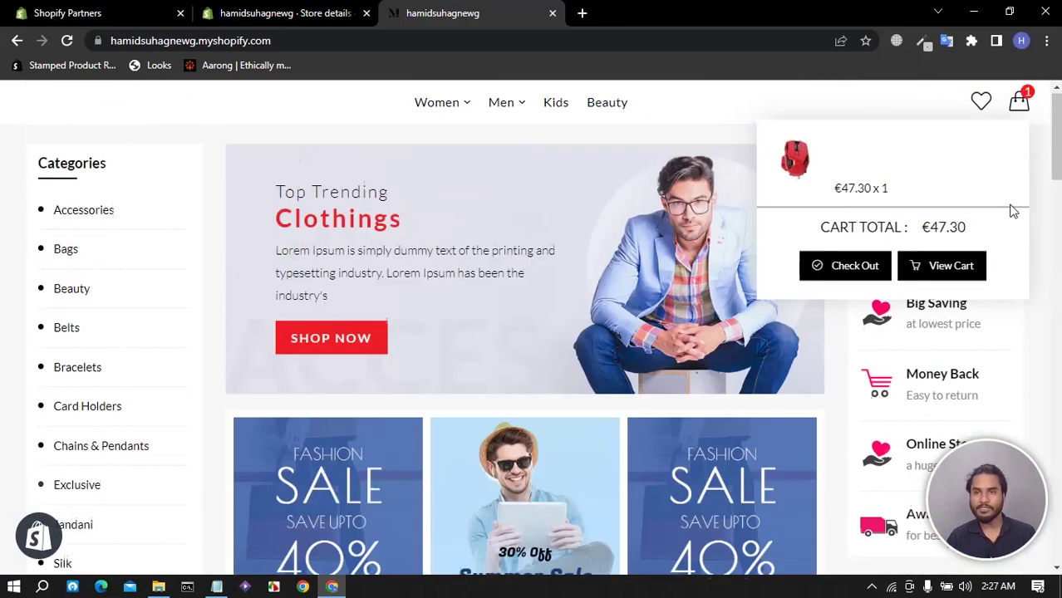
Select RUB as the storefront currency again and review the Women Clothing product prices.
click(991, 97)
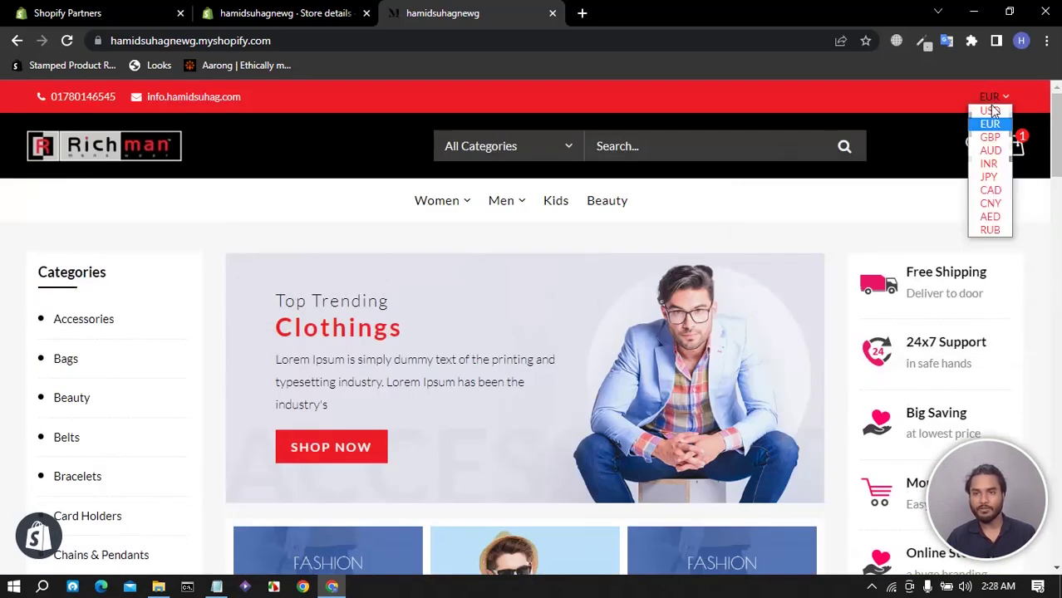
click(991, 228)
scroll(614, 379, down, 5)
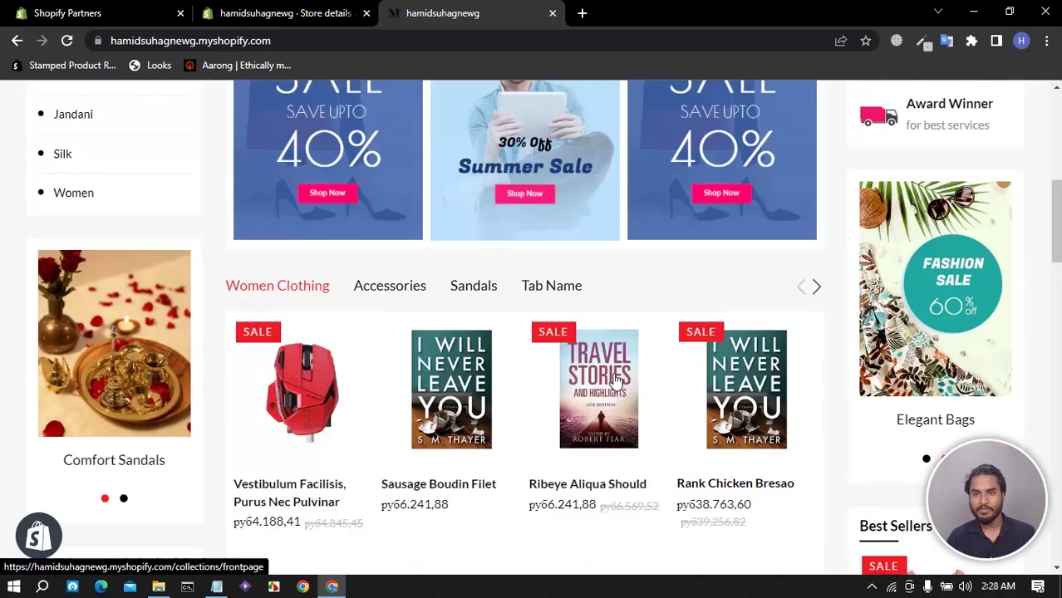
scroll(616, 379, down, 4)
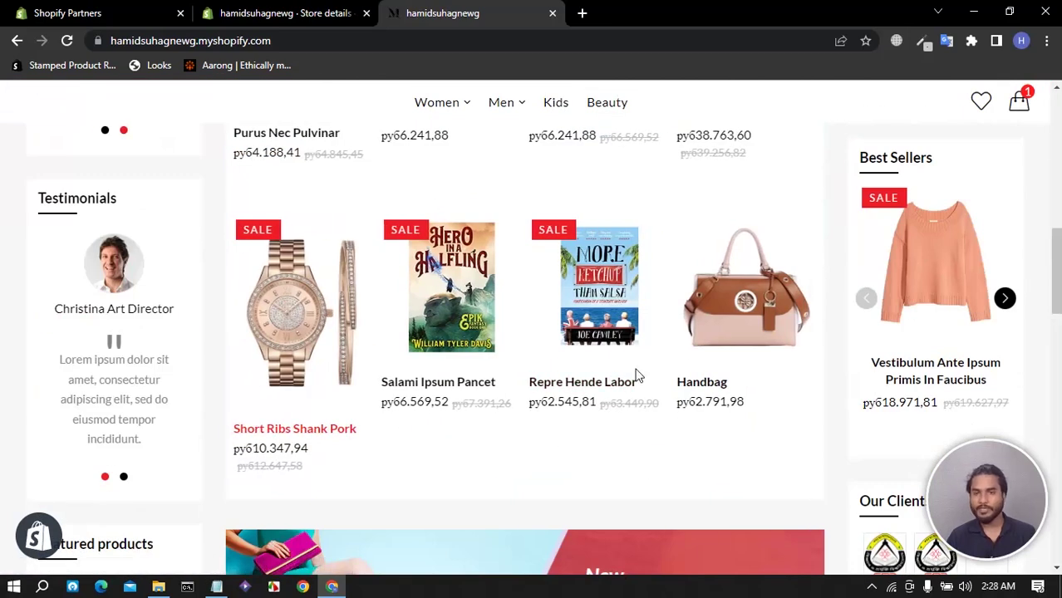
Review the whole storefront home page from the header down to the footer.
scroll(595, 393, up, 9)
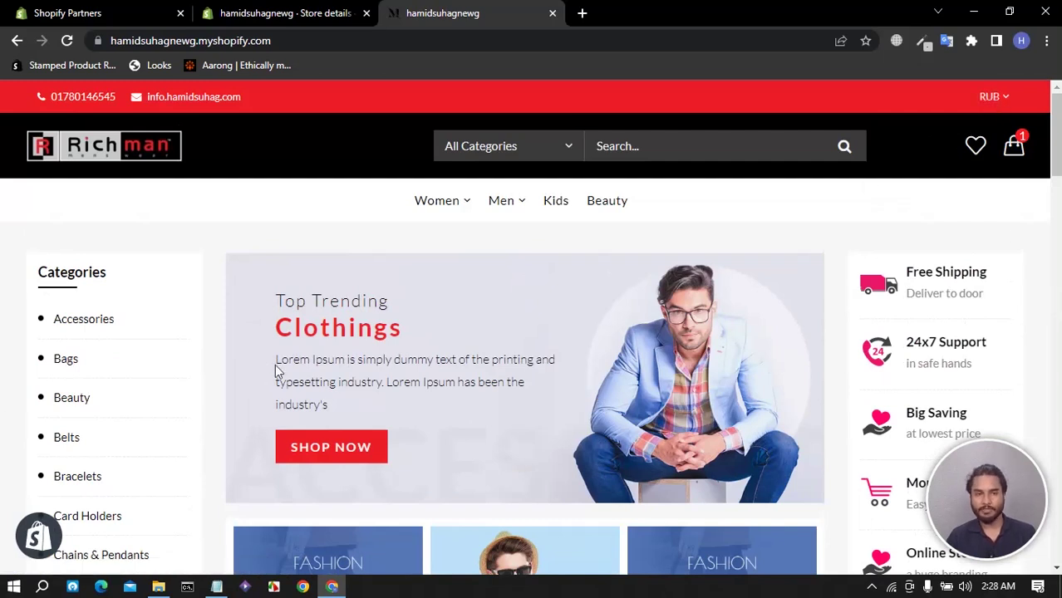
scroll(635, 372, down, 20)
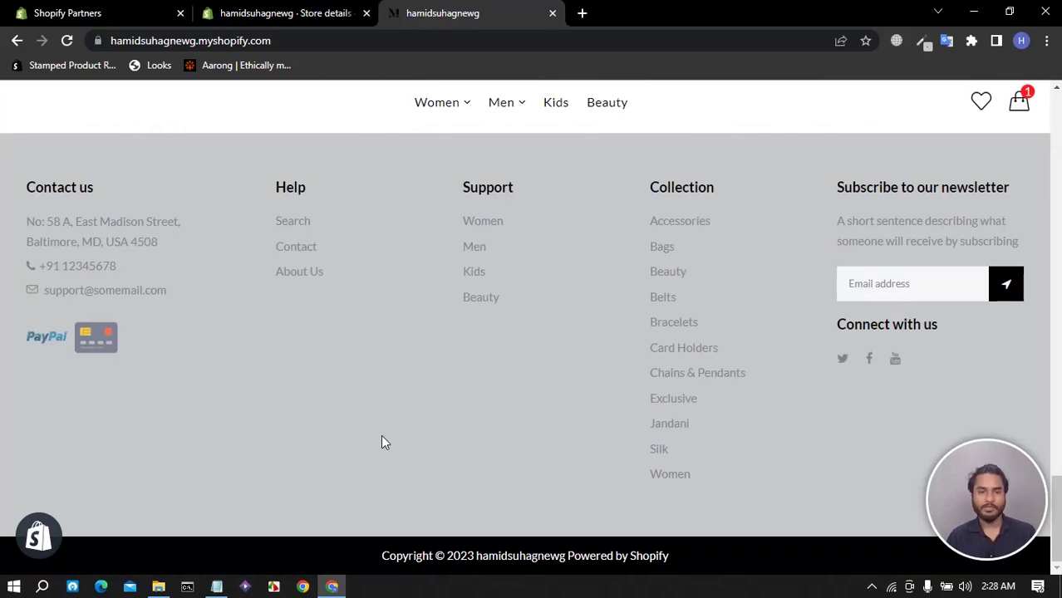
scroll(380, 438, up, 20)
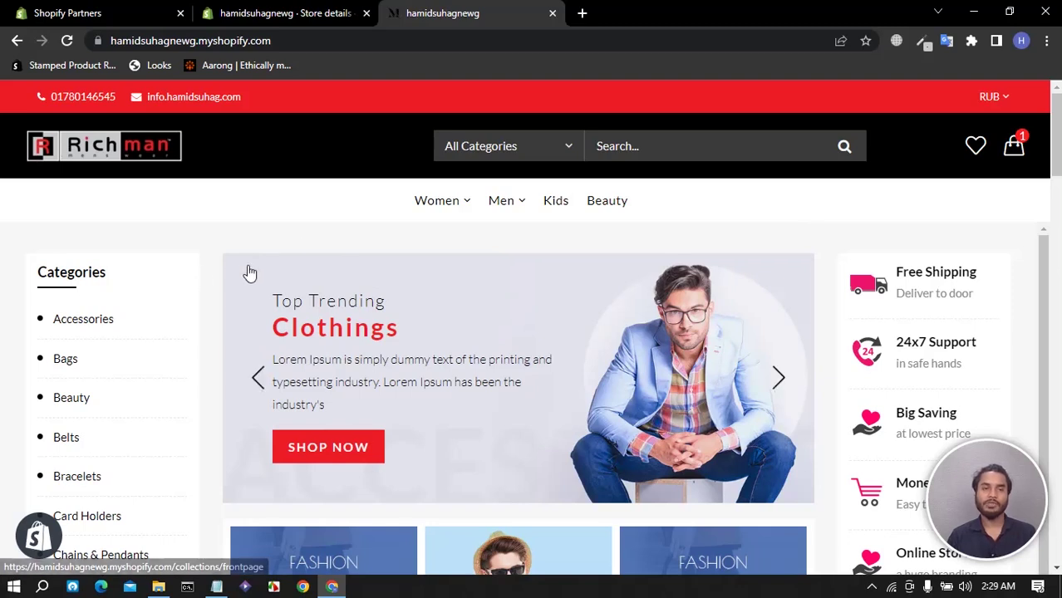
scroll(274, 274, down, 1)
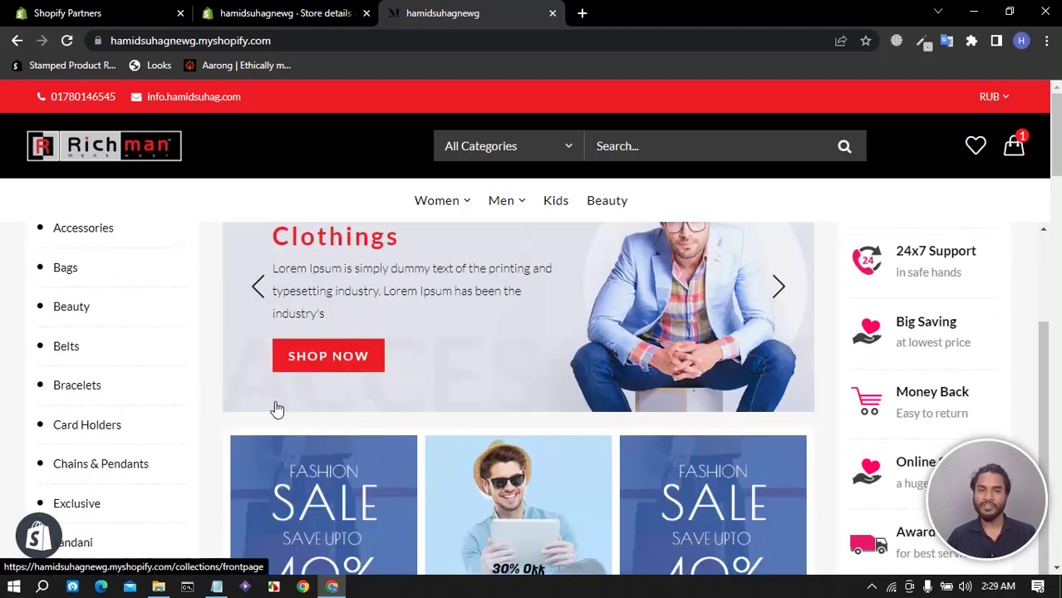
scroll(273, 399, down, 5)
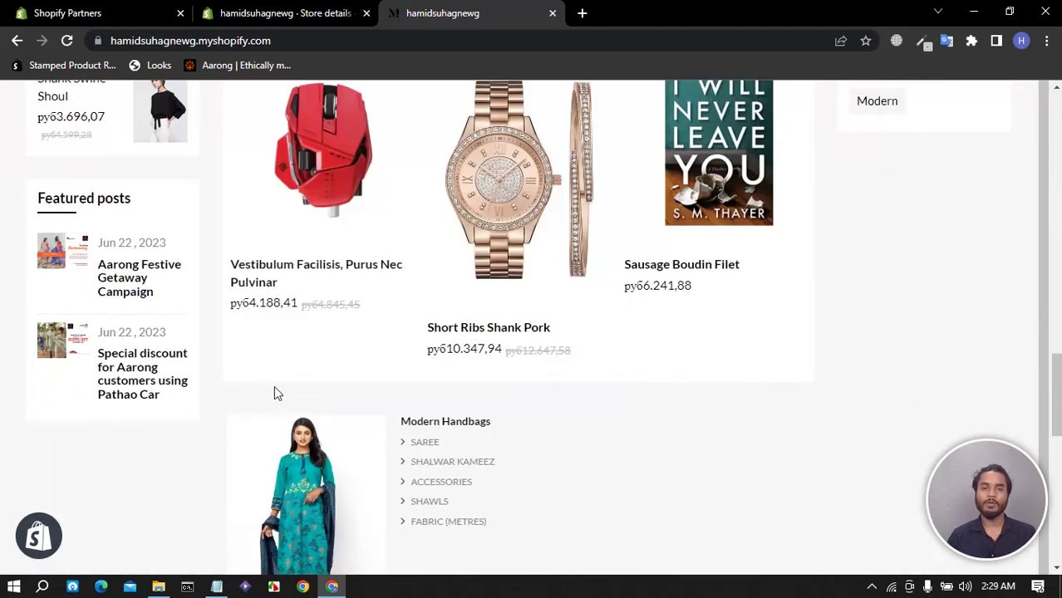
scroll(274, 395, down, 5)
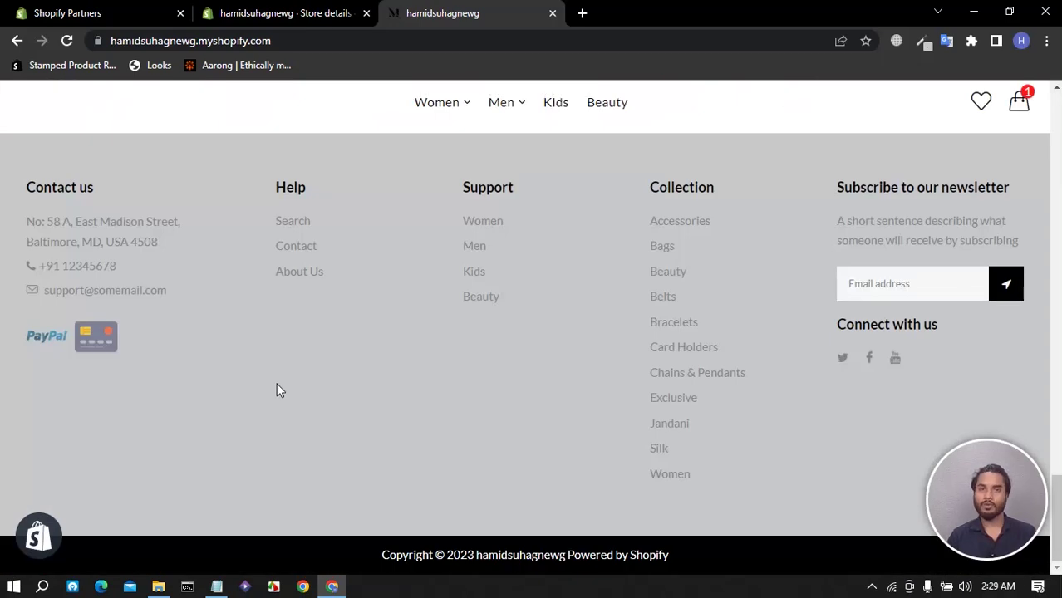